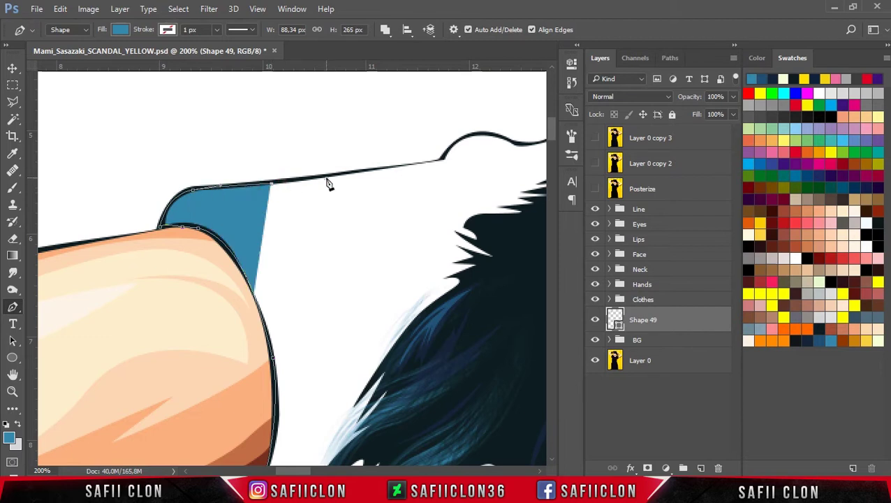
Continue the sleeve shape's path with the Pen tool along the line art's upper edge, over the bump and into the hair
left_click(373, 170)
left_click(439, 160)
left_click_drag(512, 145, 343, 183)
left_click(294, 146, "alt")
left_click(332, 140)
left_click_drag(333, 144, 384, 131)
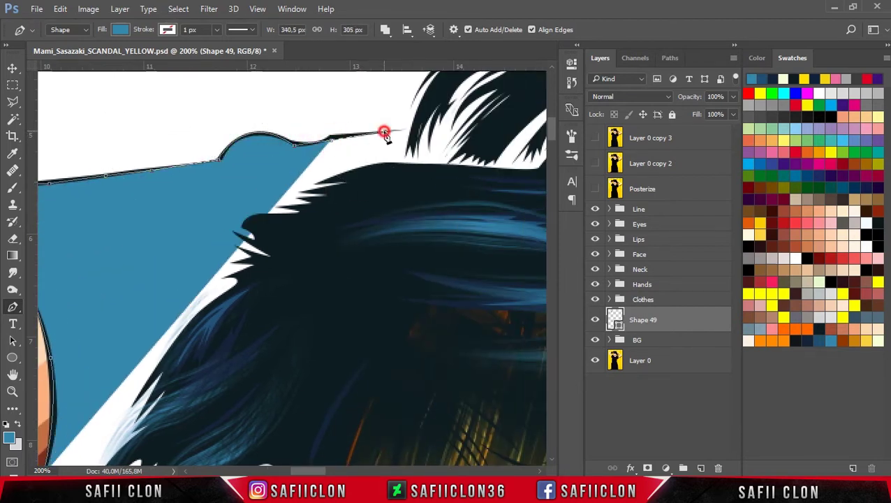
left_click(331, 144, "alt")
left_click(388, 132)
key("ctrl+minus")
key("ctrl+minus")
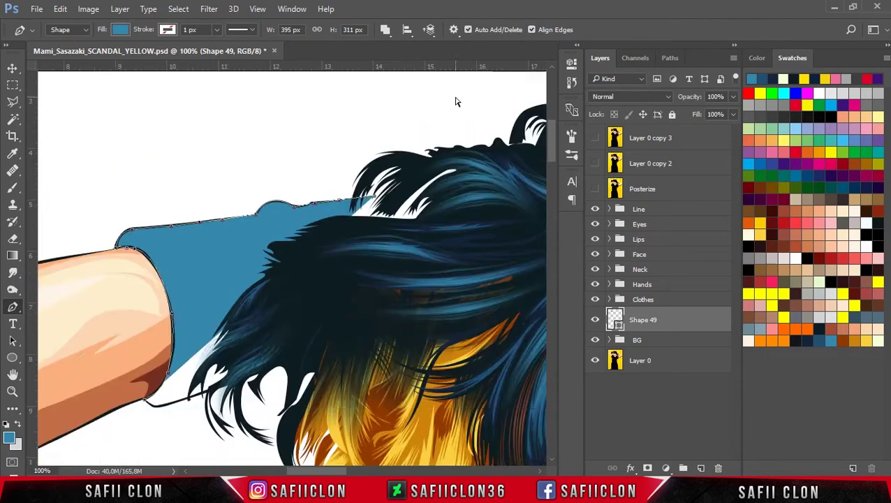
Carry the path behind the hair and back along the sleeve's lower edge, closing the sleeve shape at about 500 by 325 px
left_click(352, 262)
left_click(309, 307)
key("ctrl+plus")
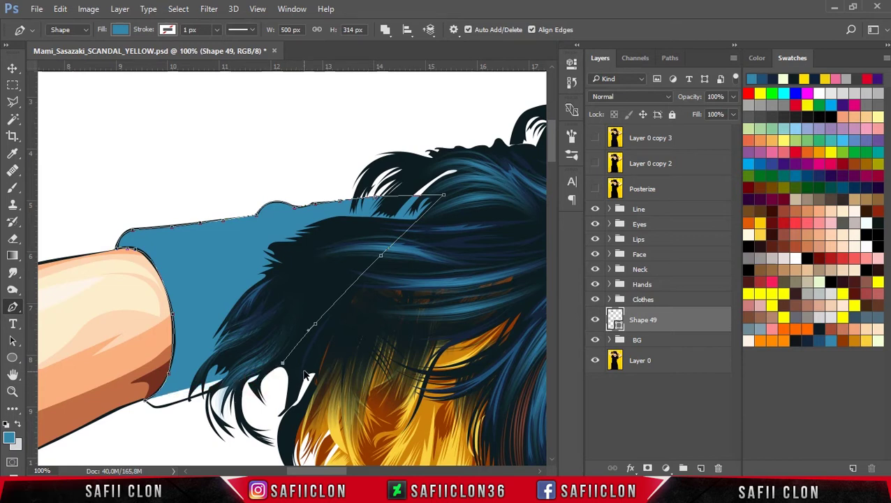
left_click(331, 363)
left_click(186, 400)
left_click(147, 402)
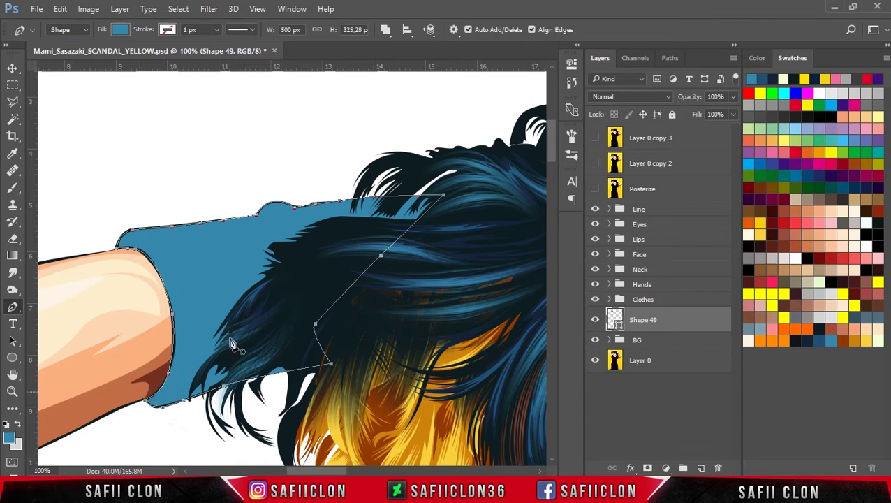
key("Return")
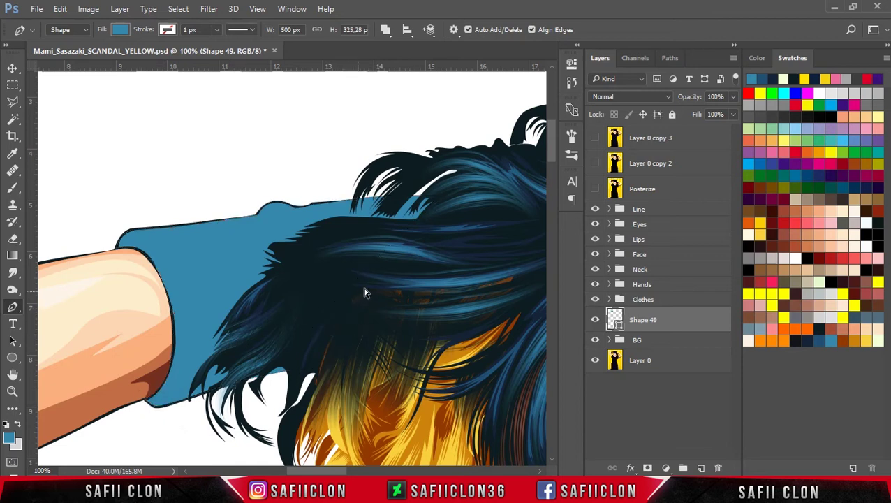
Recolor the sleeve shape by sampling the dark hair tone and lightening it to #14272b
double_click(616, 323)
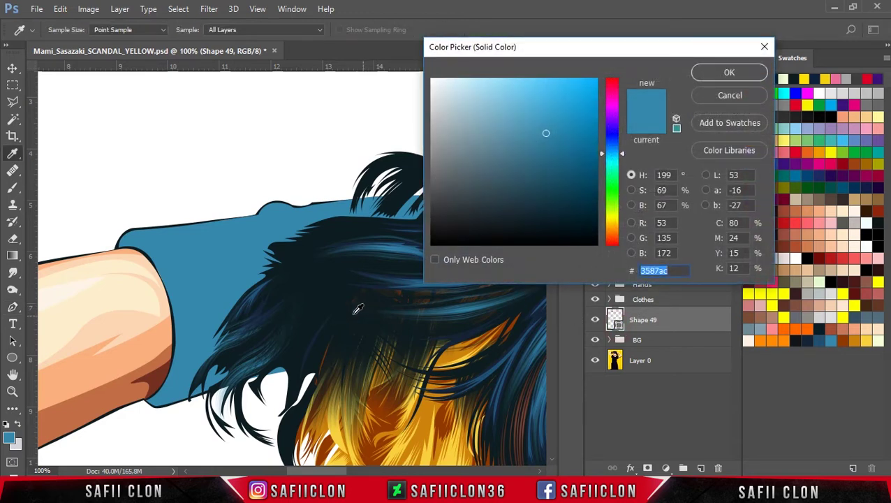
left_click(326, 299)
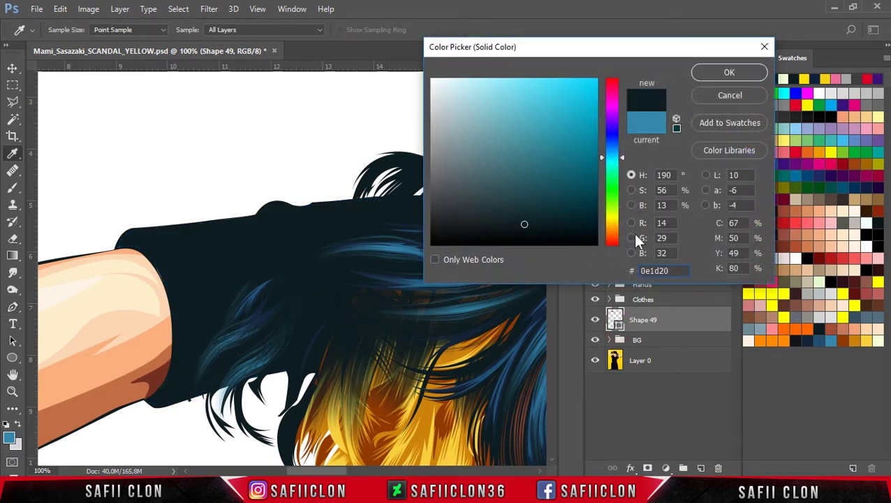
left_click(523, 221)
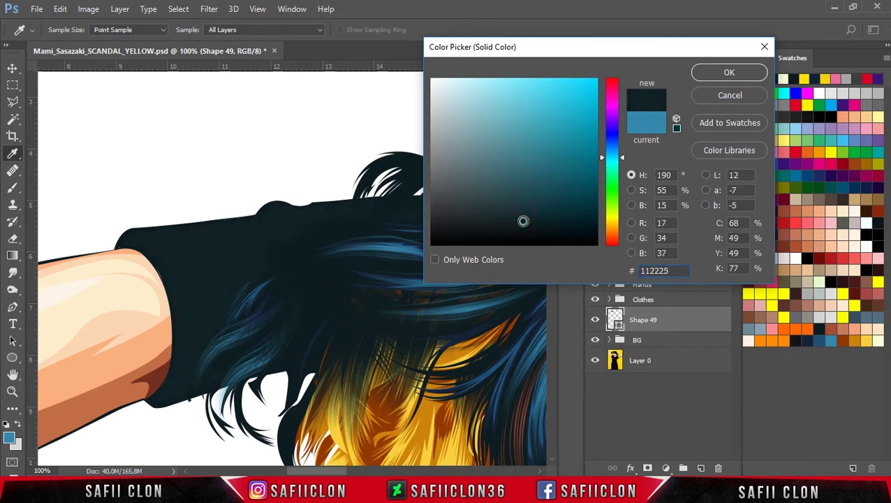
left_click(523, 219)
left_click(522, 217)
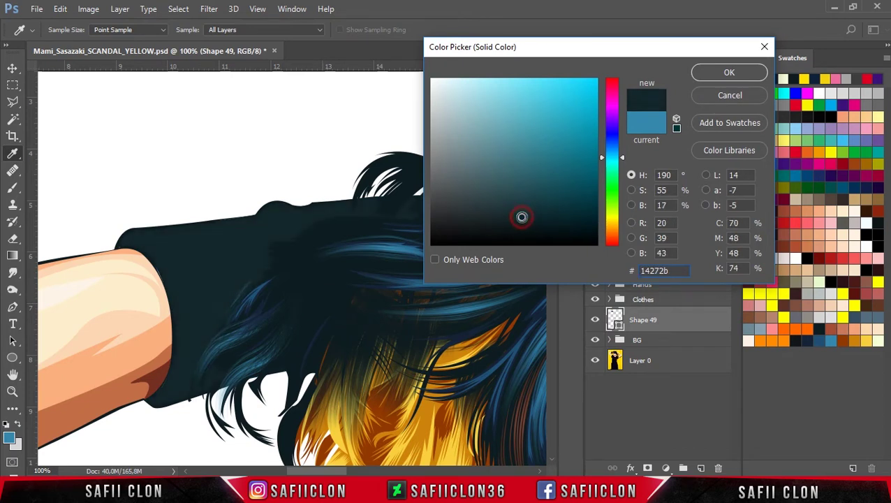
left_click(711, 72)
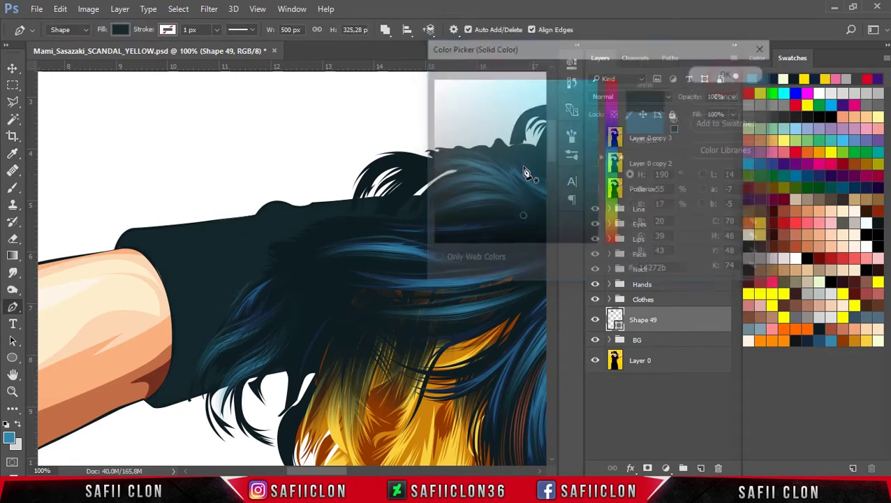
key("ctrl+minus")
key("ctrl+minus")
key("ctrl+minus")
key("ctrl+minus")
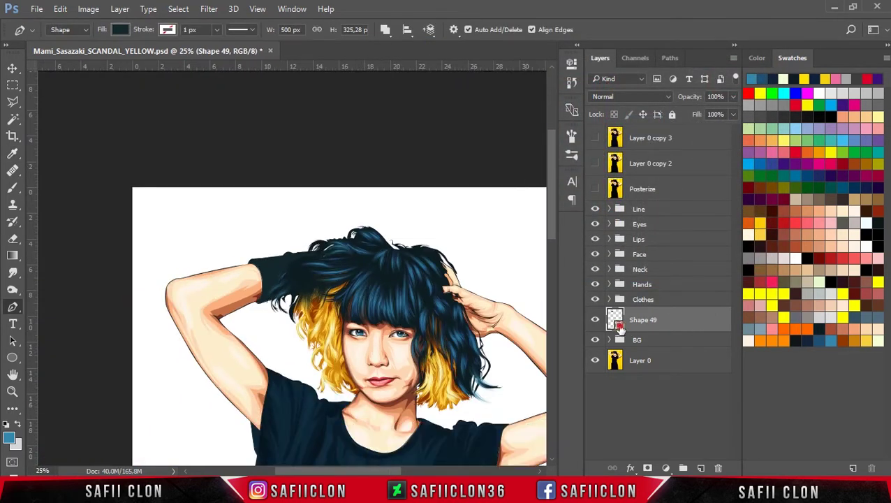
double_click(618, 323)
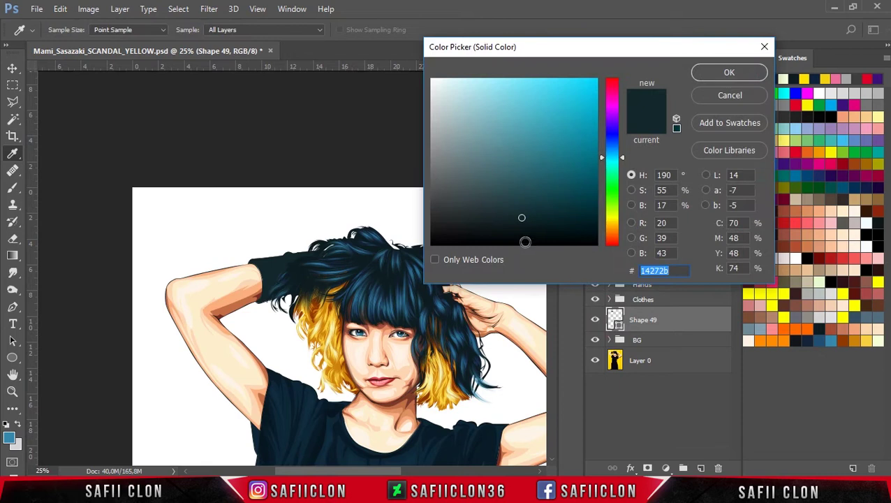
left_click_drag(611, 219, 615, 236)
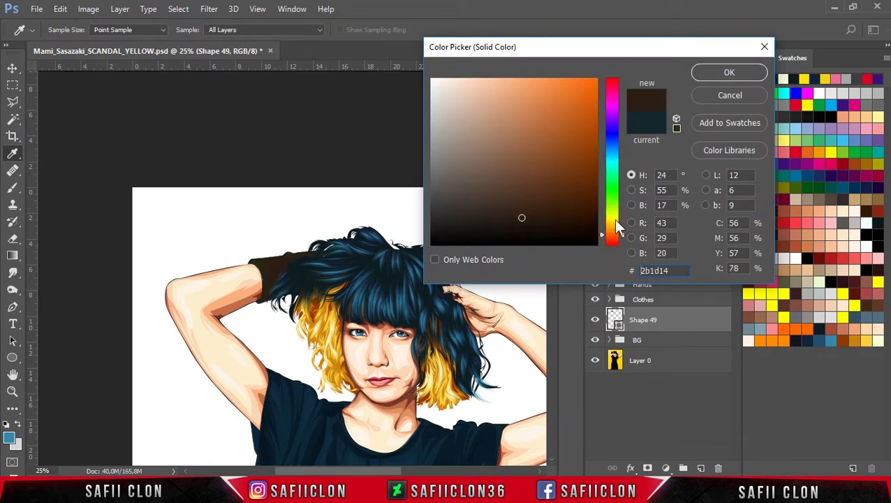
left_click_drag(614, 186, 612, 83)
left_click_drag(612, 163, 612, 149)
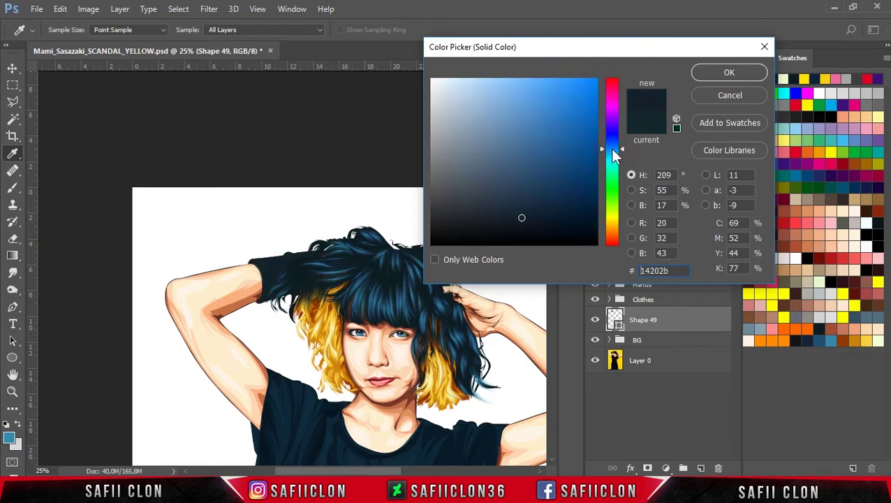
left_click(730, 102)
Compare the sleeve with the Layer 0 copy 2 and Posterize reference layers by showing them briefly
key("ctrl+plus")
key("ctrl+plus")
key("ctrl+plus")
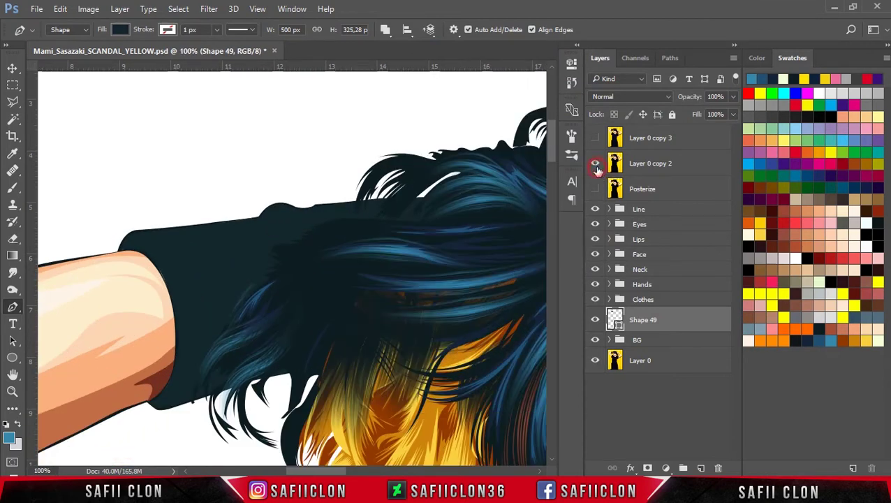
left_click(596, 163)
left_click(596, 189)
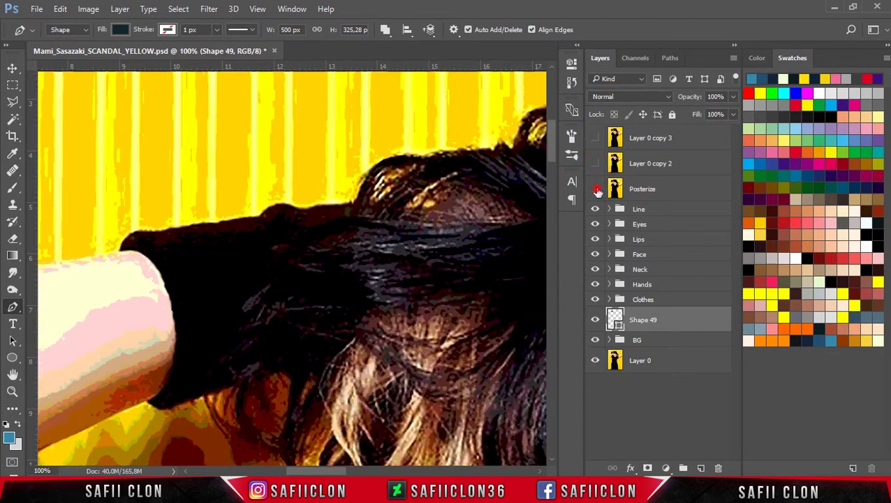
left_click(597, 188)
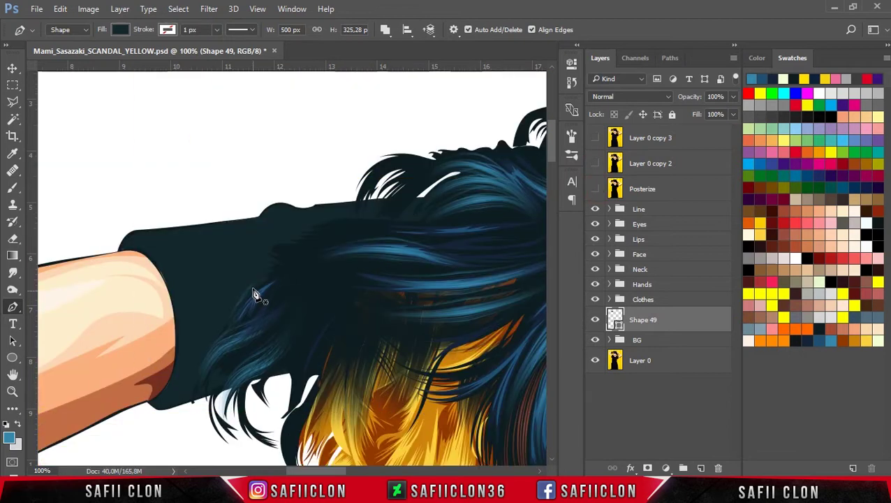
Draw a curved cuff shadow about 133 by 298 px around the sleeve opening as a shape on a new layer
left_click(386, 32)
left_click(405, 45)
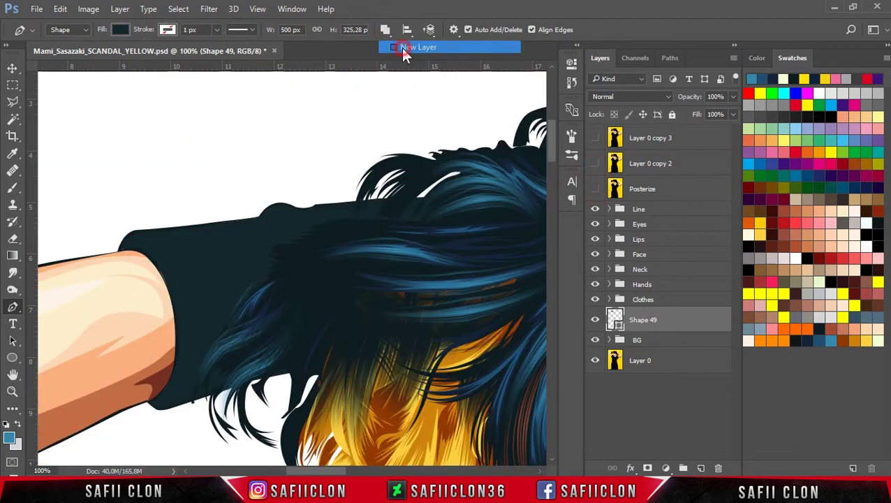
left_click(122, 256)
left_click_drag(160, 256, 190, 315)
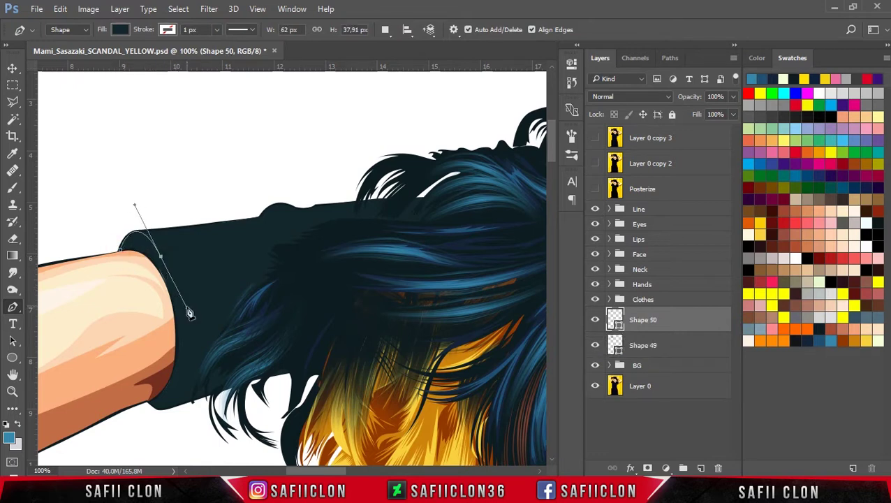
left_click_drag(158, 411, 115, 452)
left_click_drag(129, 385, 98, 332)
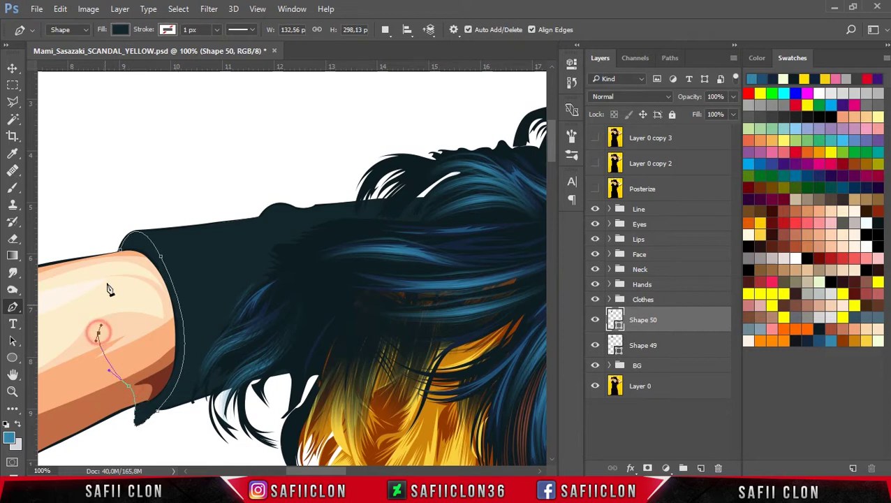
left_click(121, 250)
Clip the cuff shadow shape to the sleeve layer below and set its fill color to #0e1e21
right_click(683, 327)
left_click(474, 306)
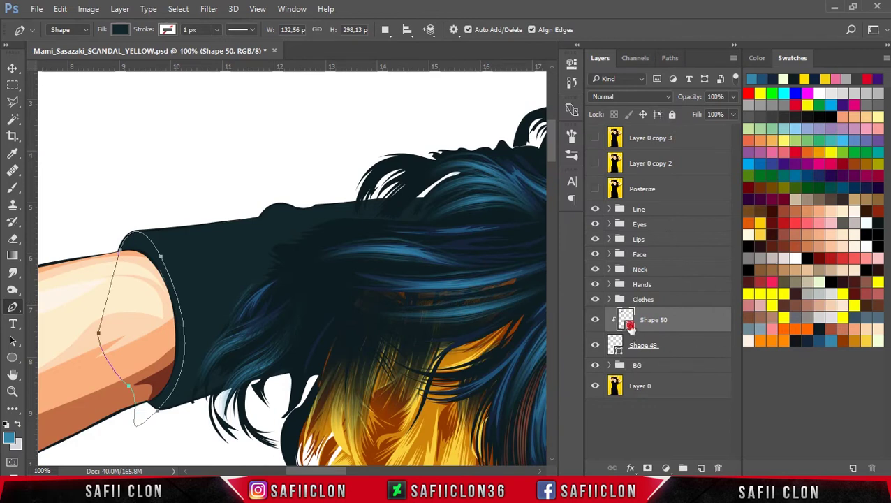
double_click(629, 322)
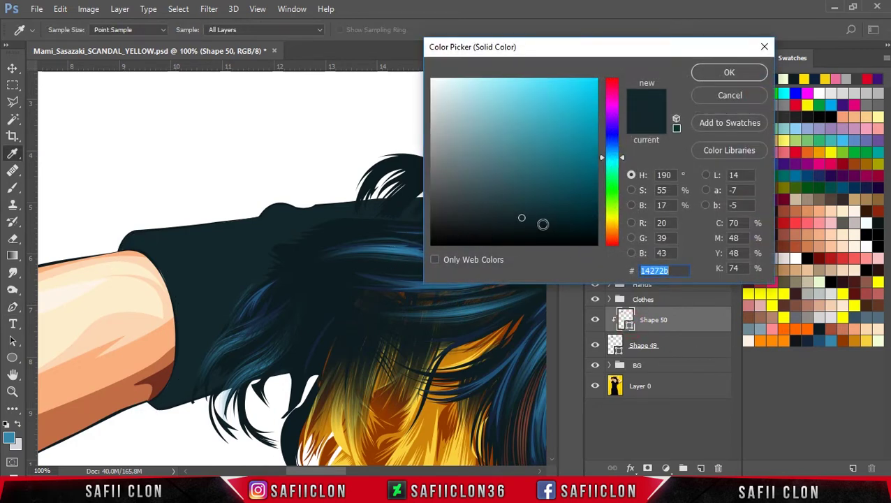
left_click(526, 223)
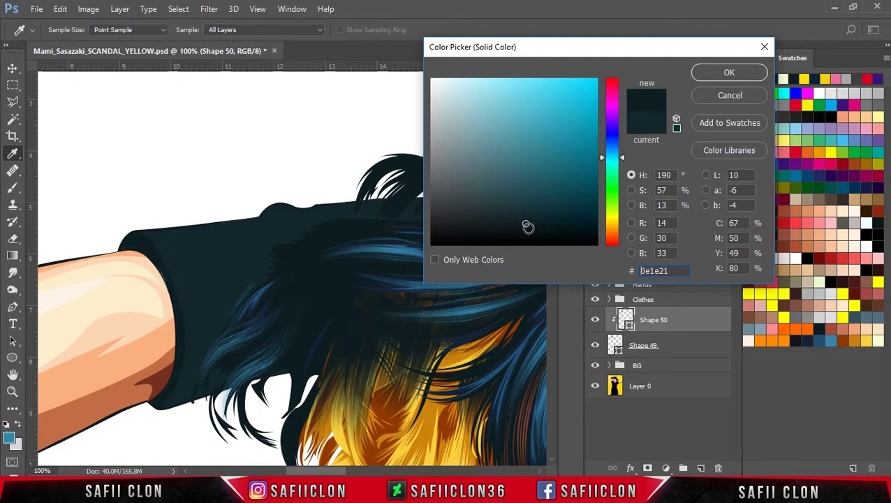
left_click(722, 75)
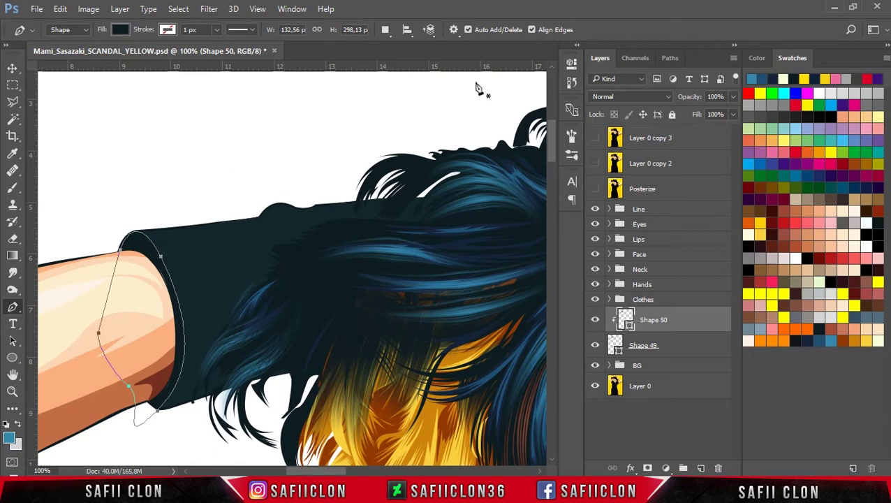
Start a new shape directly above Shape 49, tracing a shadow curve along the cuff and back to the sleeve's upper edge
left_click(668, 346)
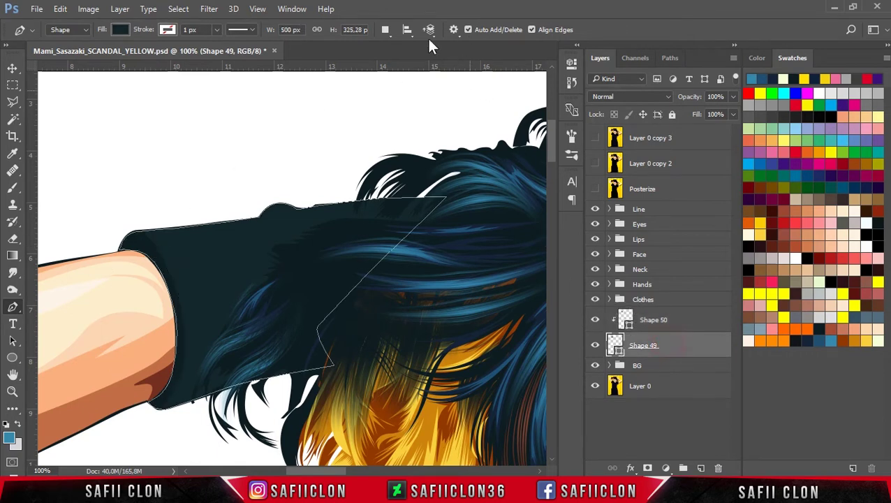
left_click(127, 259)
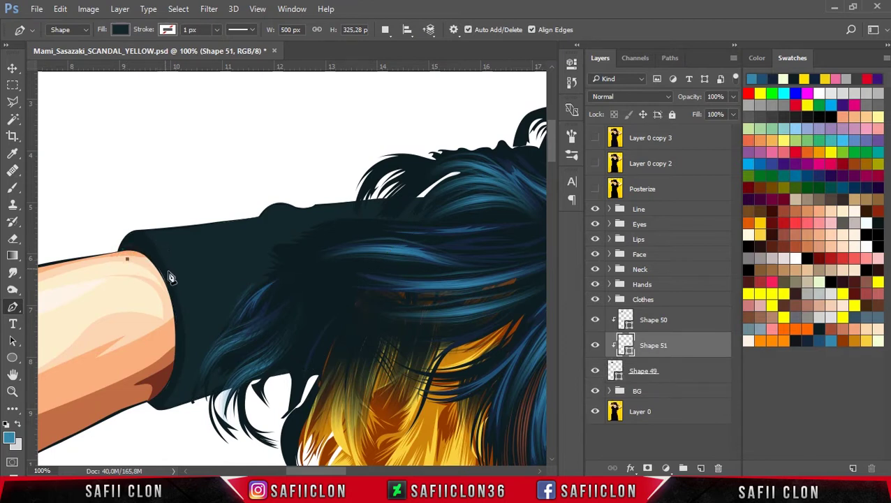
left_click_drag(176, 305, 178, 337)
left_click(178, 375)
left_click_drag(171, 272, 142, 222)
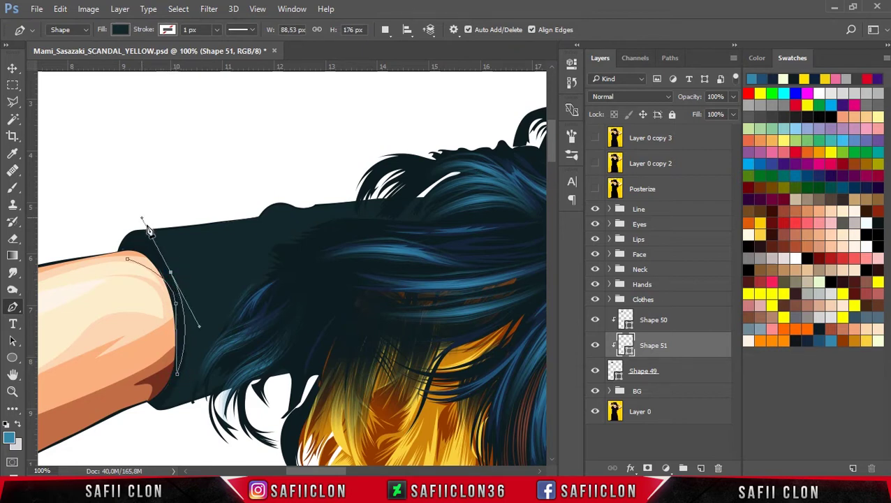
left_click(173, 275, "alt")
left_click_drag(168, 235, 185, 234)
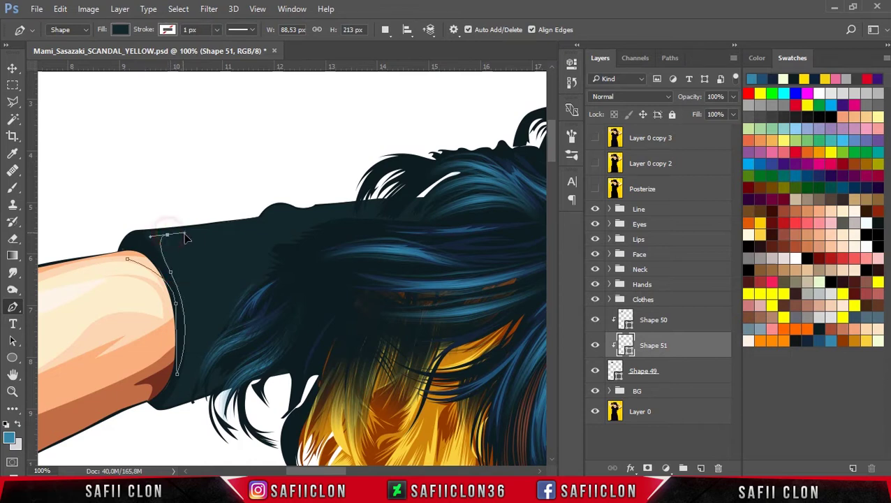
Shape a pointed fold in the shadow path, dipping into the middle of the sleeve and returning toward its upper edge
left_click(236, 231)
key("ctrl+z")
left_click_drag(220, 250, 221, 278)
left_click(213, 307)
left_click_drag(240, 241, 240, 226)
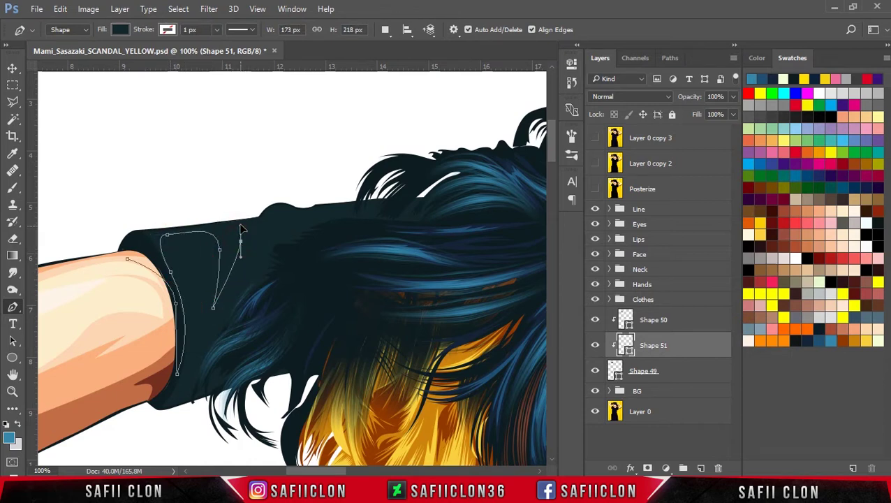
mouse_move(291, 214)
left_mouse_down()
mouse_move(318, 220)
mouse_move(314, 228)
mouse_move(384, 212)
left_mouse_up()
key("ctrl+z")
Extend the shadow path along the sleeve's upper edge to the hair, with small zigzag folds near the end
left_click(269, 224, "alt")
left_click(318, 213)
left_click(365, 212)
left_click(381, 219)
left_click(390, 212)
left_click(389, 219)
left_click(410, 210)
left_click(407, 219)
left_click(433, 209)
Loop the shadow path above the sleeve and close it at the cuff, making a shape about 630 by 308 px
left_click_drag(452, 174, 424, 174)
left_click(206, 183)
left_click(78, 222)
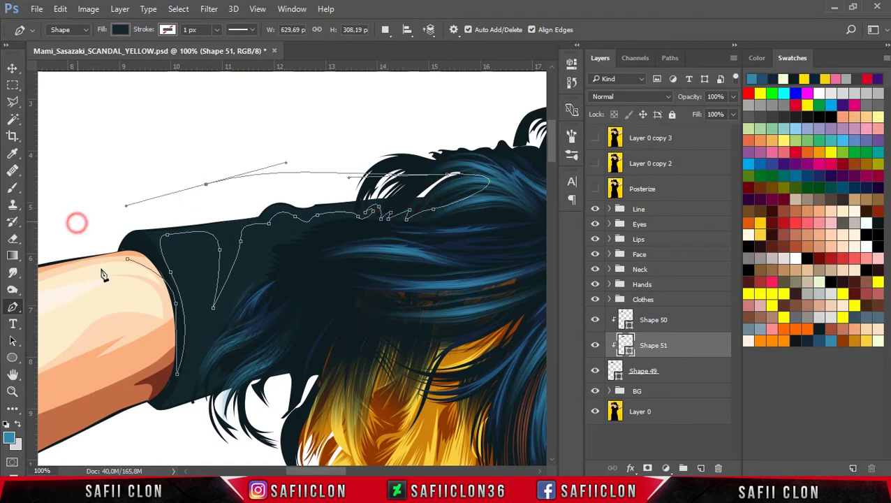
left_click(128, 261)
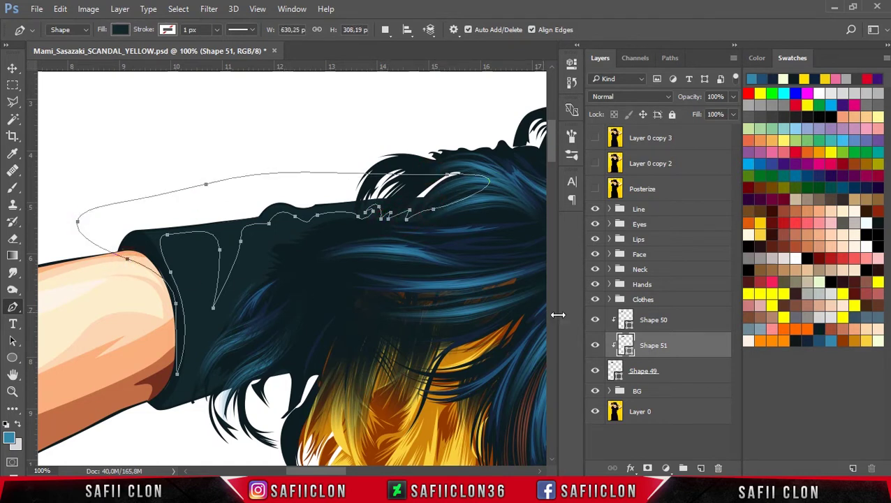
key("Return")
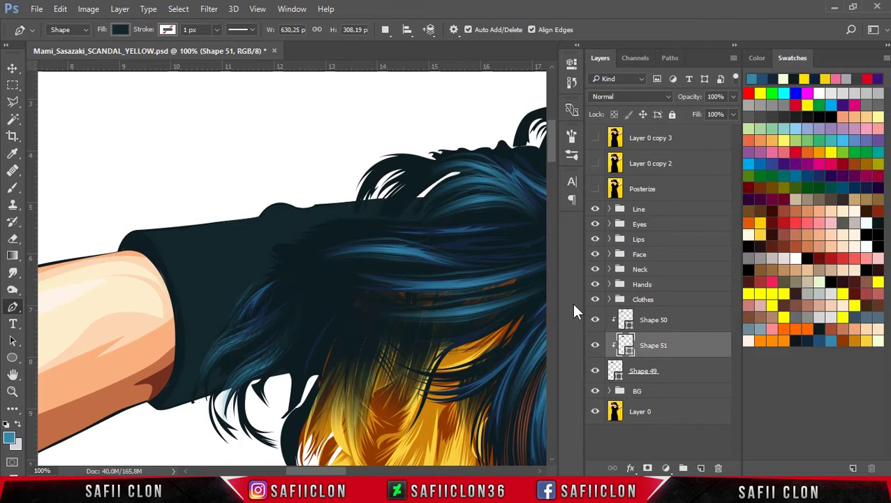
Set the fill color of the new fold shadow shape, Shape 51, to #102225
double_click(629, 351)
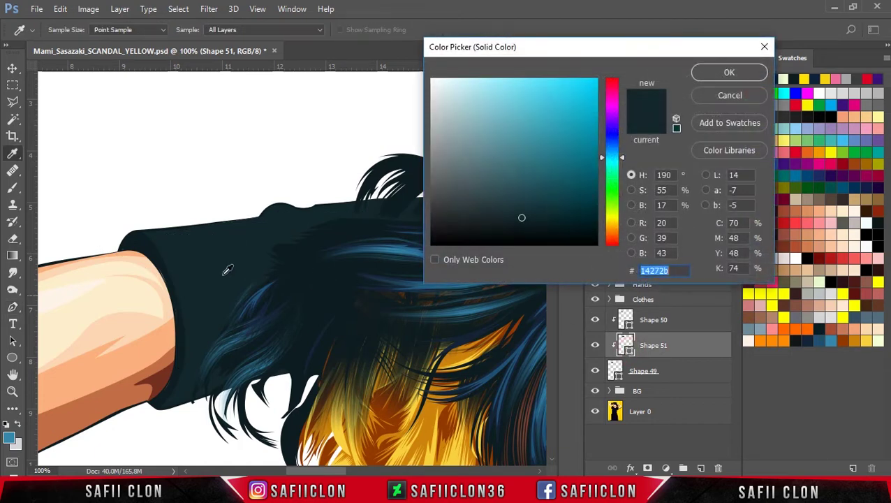
left_click(524, 221)
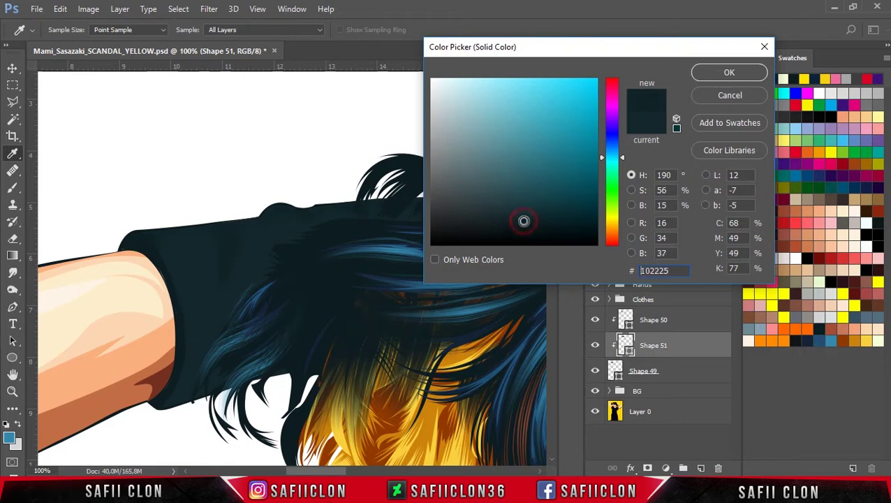
left_click(725, 74)
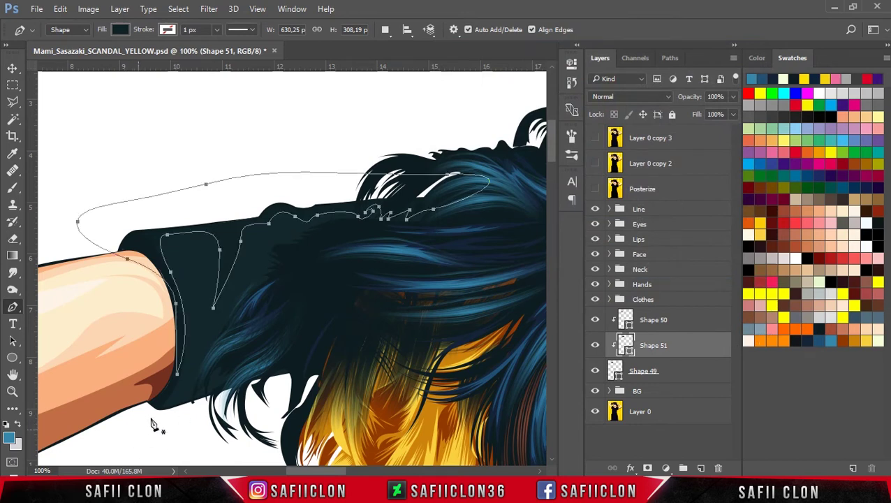
Start a second path combined with the fold shadow shape, running narrow pointed folds up from below the cuff into the sleeve
left_click(385, 31)
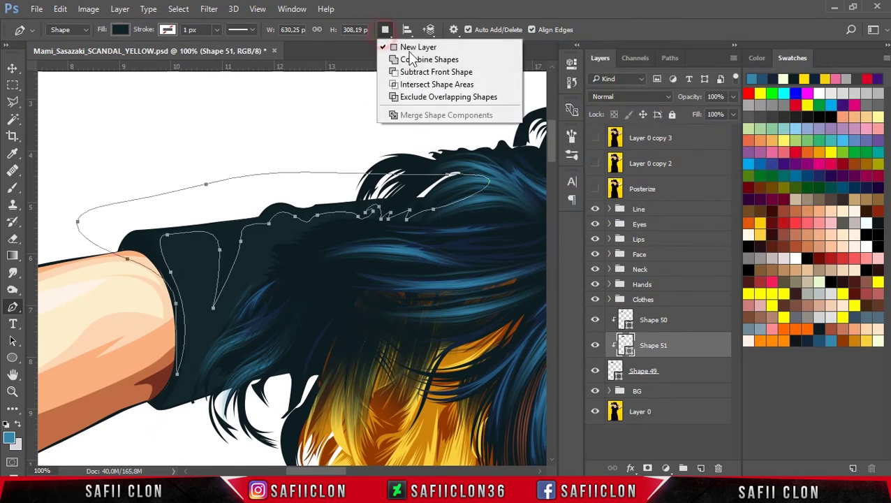
left_click(408, 59)
left_click(155, 418)
left_click_drag(195, 281, 185, 224)
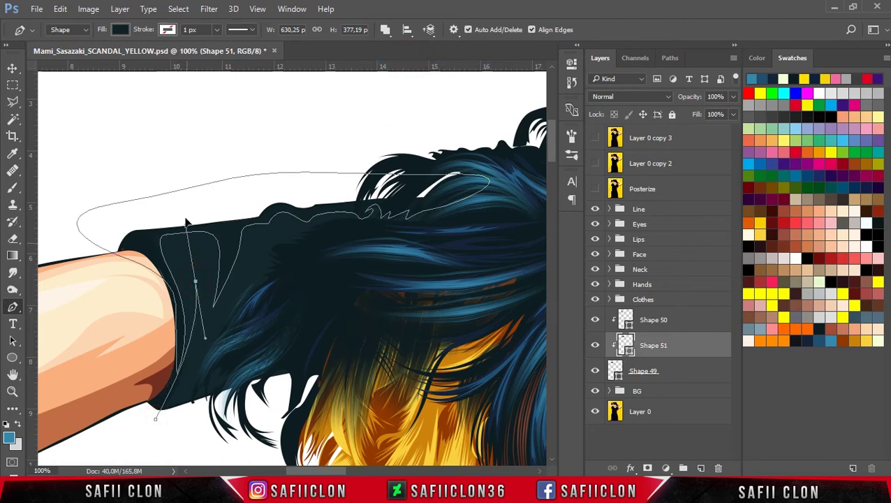
left_click_drag(193, 393, 178, 439)
left_click_drag(214, 334, 213, 355)
Extend the combined shadow path up the middle of the sleeve with a small zigzag of folds near the hair
left_click_drag(253, 260, 264, 279)
left_click(258, 271)
left_click(267, 266)
left_click(261, 261)
left_click(262, 252)
left_click(259, 243)
left_click(270, 236)
left_click(280, 235)
left_click(292, 242)
Loop the shadow path through the hair and back beneath the sleeve, closing it at its starting point below the cuff
left_click(320, 223)
left_click(351, 246)
left_click(345, 271)
left_click(293, 397)
left_click(185, 433)
left_click(155, 419)
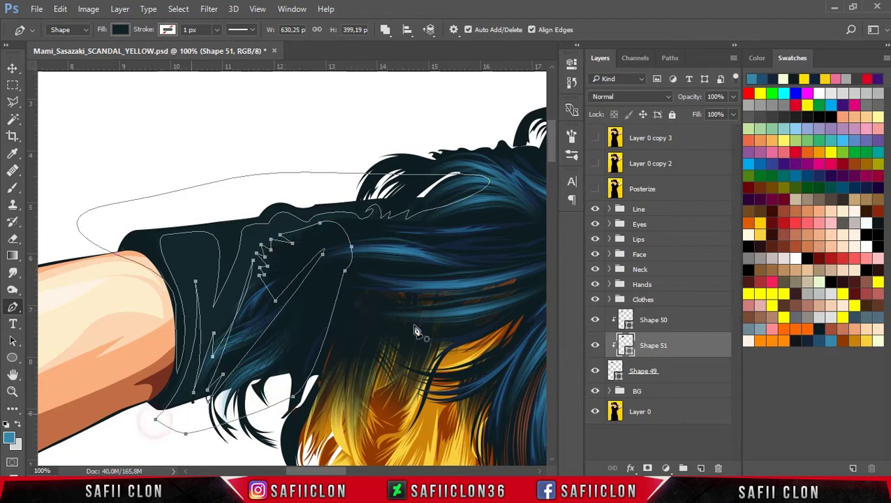
Draw a thin crescent about 70 by 252 px along the cuff edge as a new shape above Shape 50
scroll(415, 328, "down", 4)
scroll(417, 320, "up", 2)
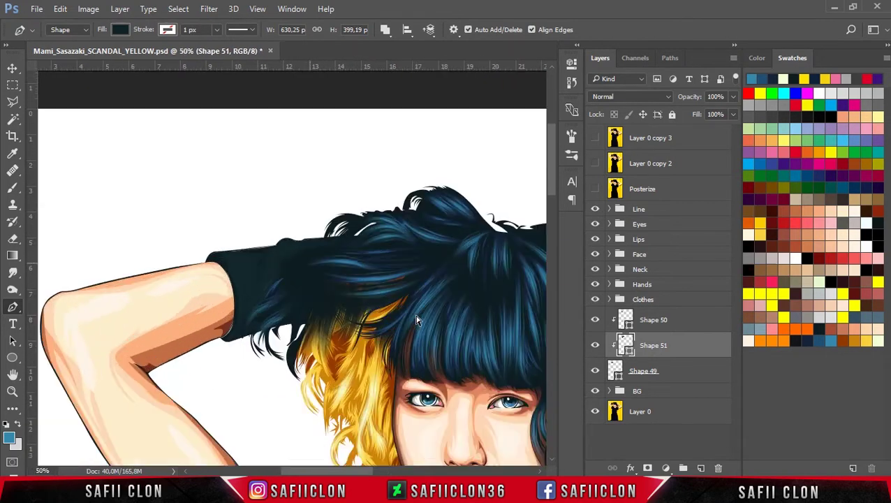
scroll(416, 321, "up", 1)
left_click(669, 321)
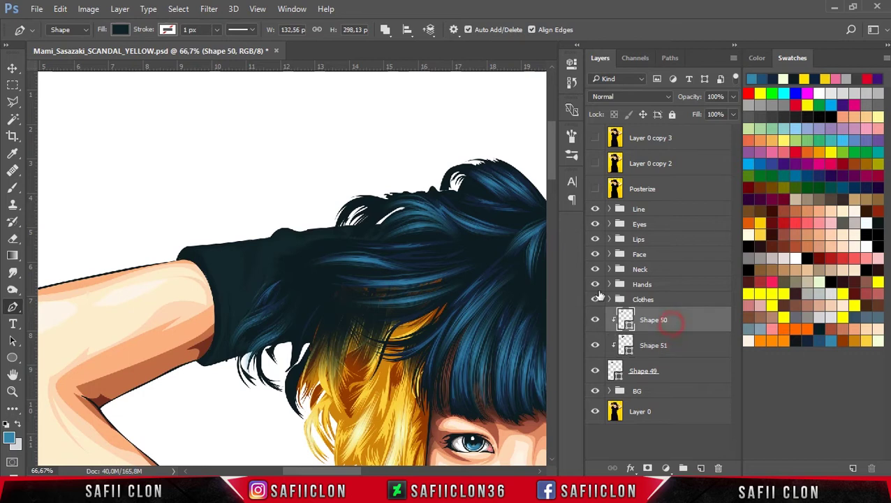
left_click(191, 254)
left_click_drag(207, 364, 173, 433)
left_click(208, 364, "alt")
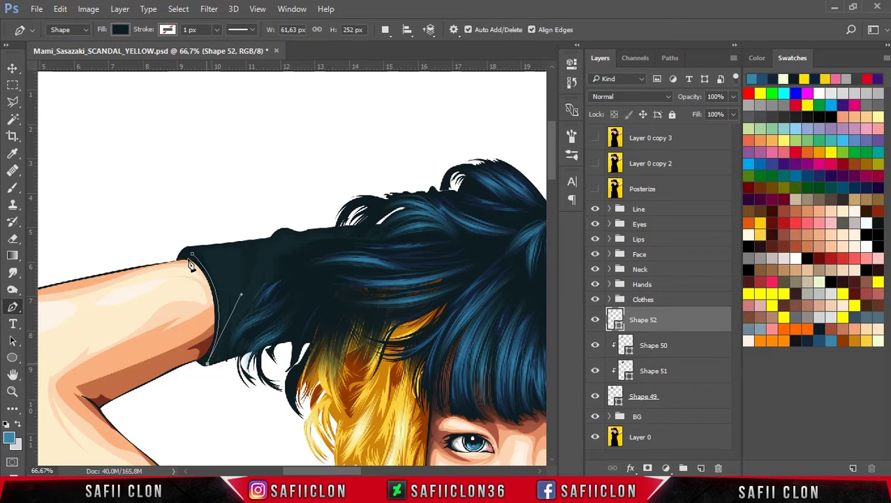
left_click_drag(192, 254, 134, 209)
Set the fill color of the cuff crescent shape to #255862
double_click(616, 323)
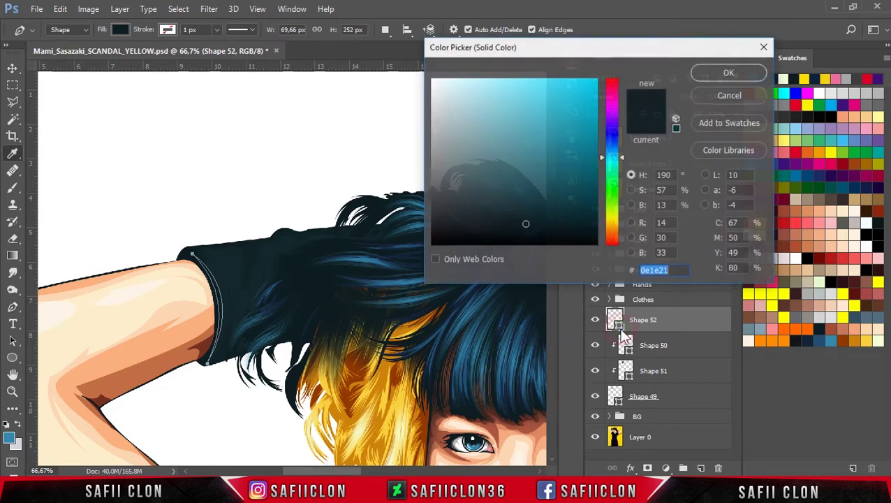
key("BackSpace")
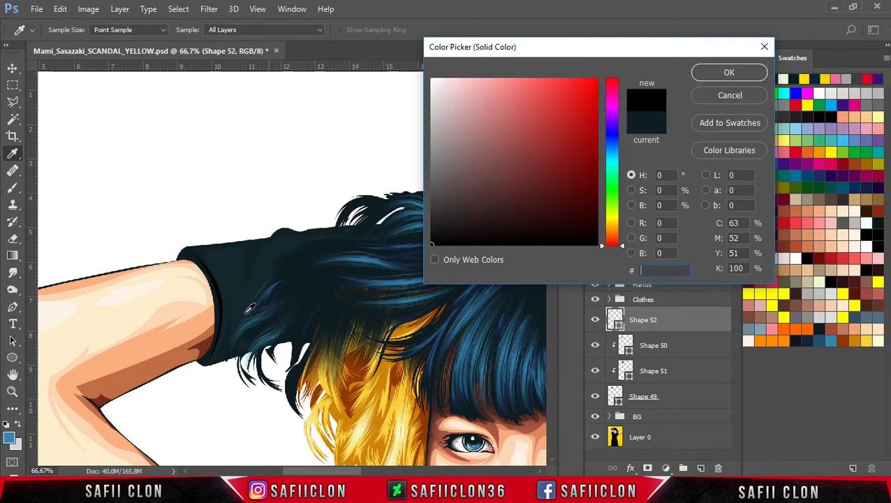
left_click(223, 301)
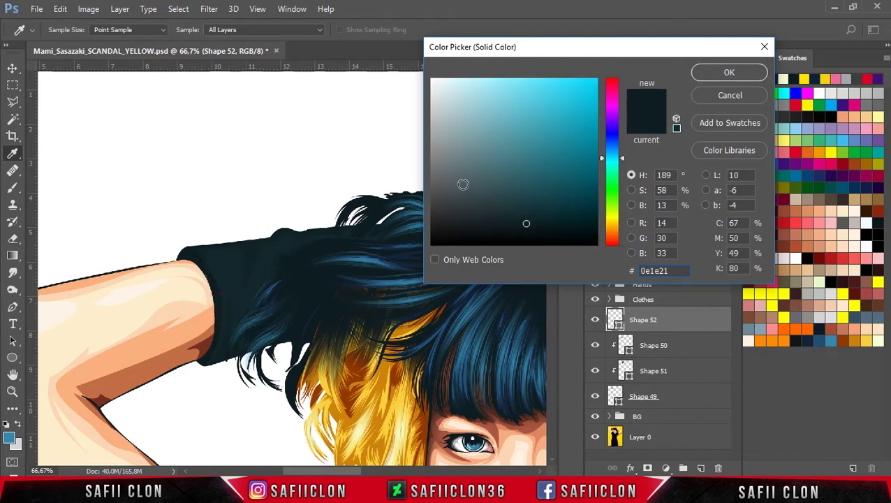
left_click(525, 209)
left_click(523, 186)
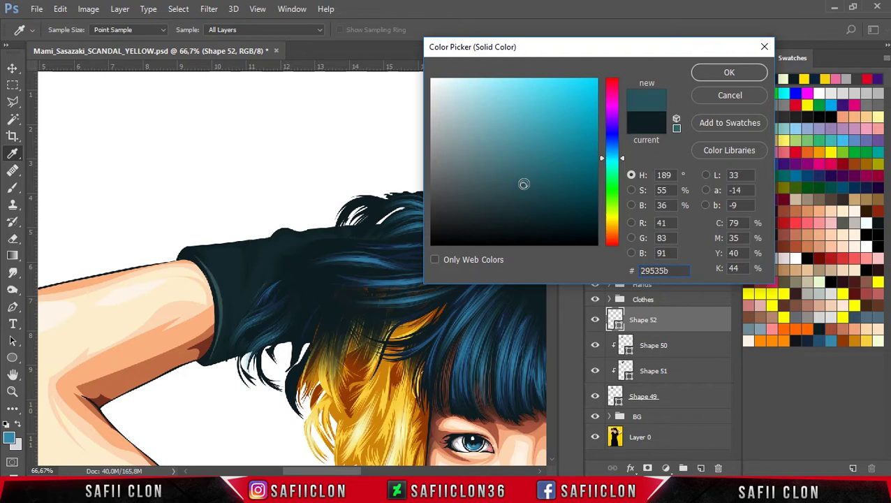
left_click(536, 183)
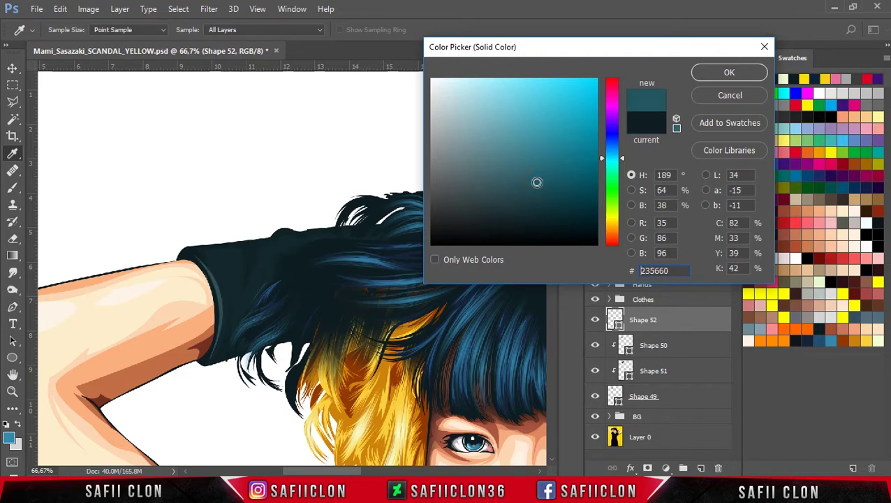
left_click(537, 170)
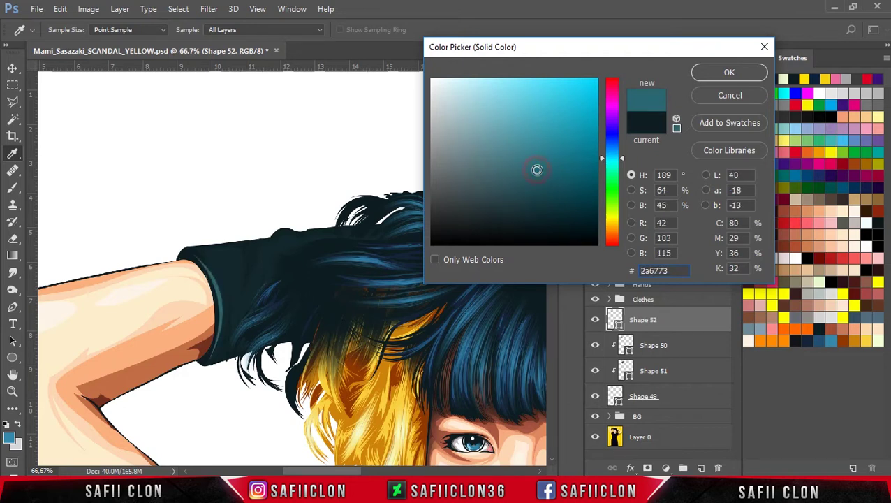
left_click(480, 139)
left_click(470, 111)
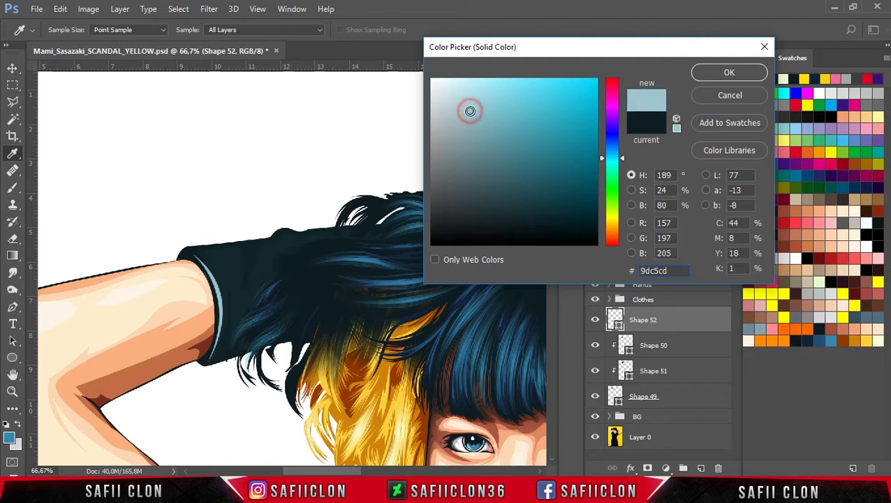
left_click(524, 178)
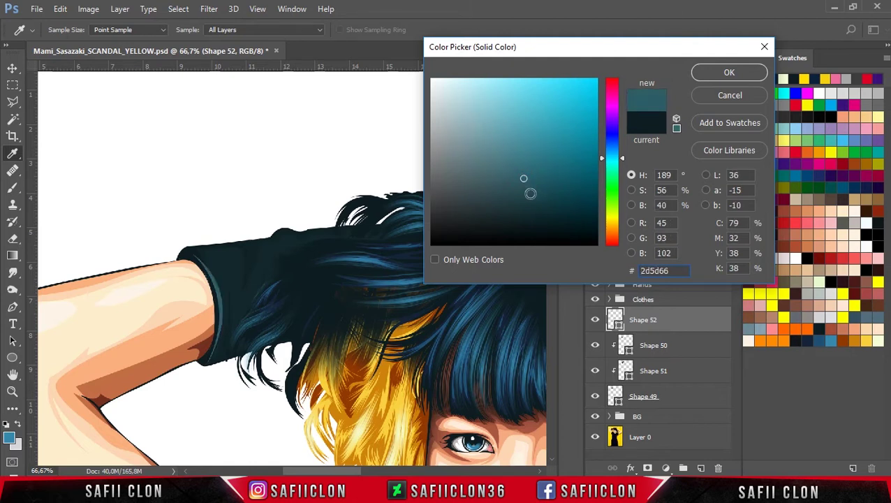
left_click(536, 192)
left_click(544, 203)
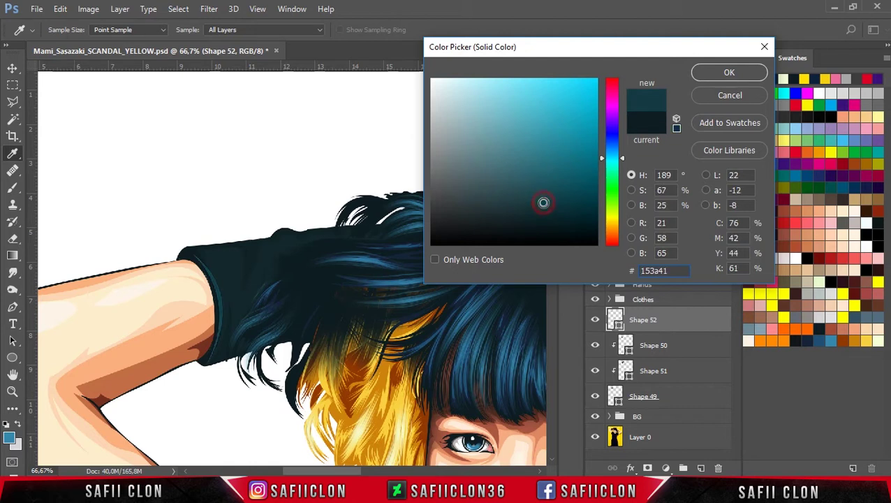
left_click(535, 181)
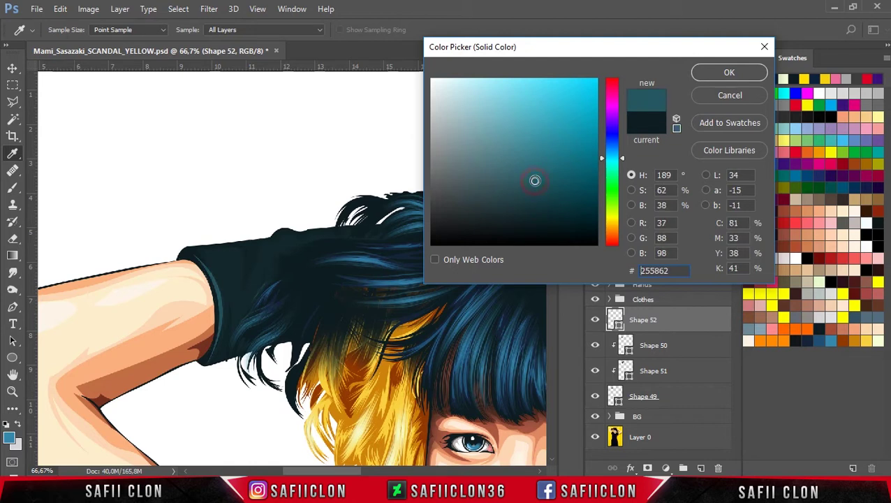
left_click(727, 74)
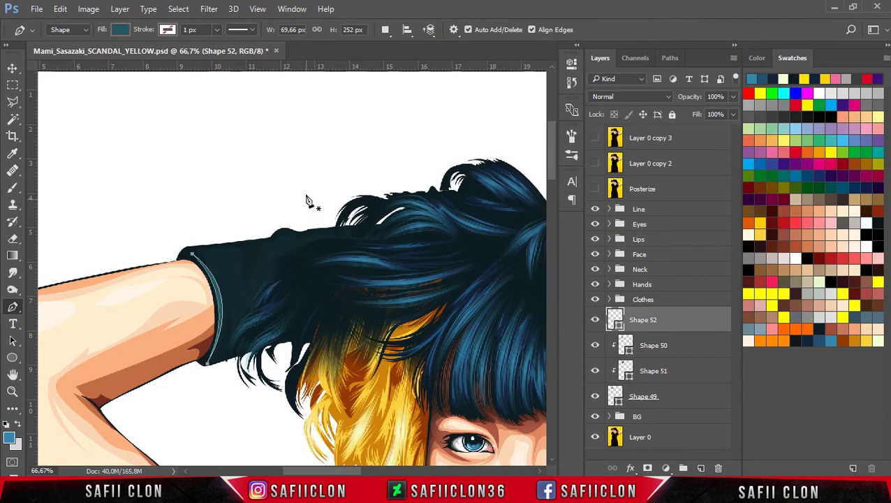
Combine a second thin curved highlight line with the cuff crescent, running across the sleeve just beside the cuff
left_click(390, 32)
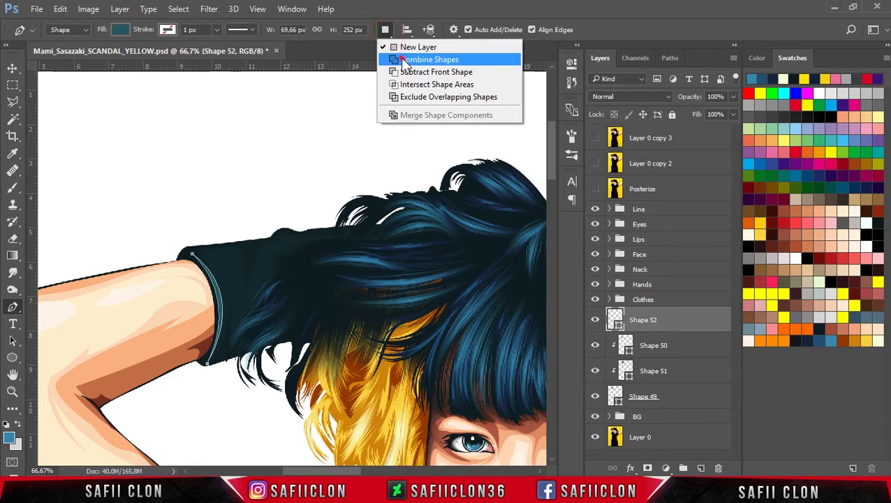
left_click(402, 58)
left_click_drag(223, 352, 213, 374)
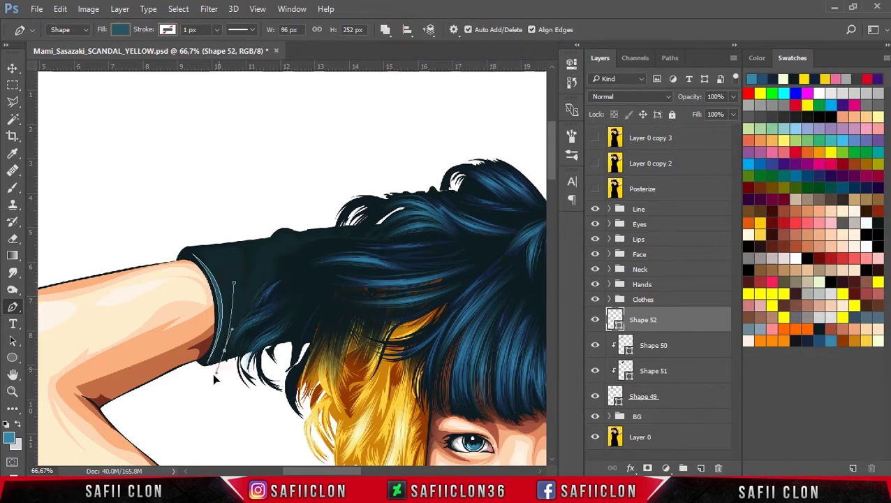
left_click_drag(227, 261, 245, 289)
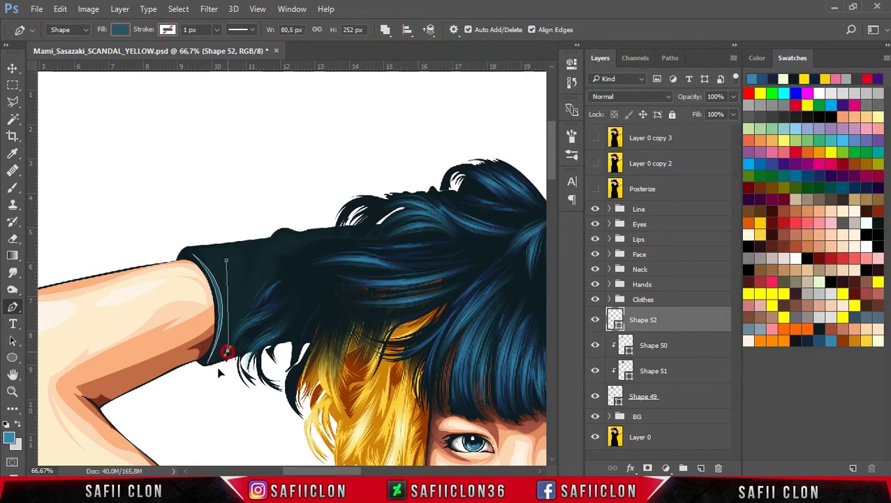
left_click_drag(206, 226, 204, 205)
key("Return")
Add more thin fold highlights along the upper sleeve toward the hair, extending the combined shape to about 367 by 305 px
key("ctrl+minus")
key("ctrl+minus")
key("ctrl+minus")
key("ctrl+plus")
key("ctrl+plus")
left_click(269, 250)
left_click(258, 271)
left_click_drag(260, 256, 289, 250)
left_click(228, 255)
left_click(300, 244)
left_click(338, 240)
Hide the path outlines and group the sleeve layers Shape 49 through Shape 52 as ACC
key("ctrl+h")
scroll(414, 222, "right", 4)
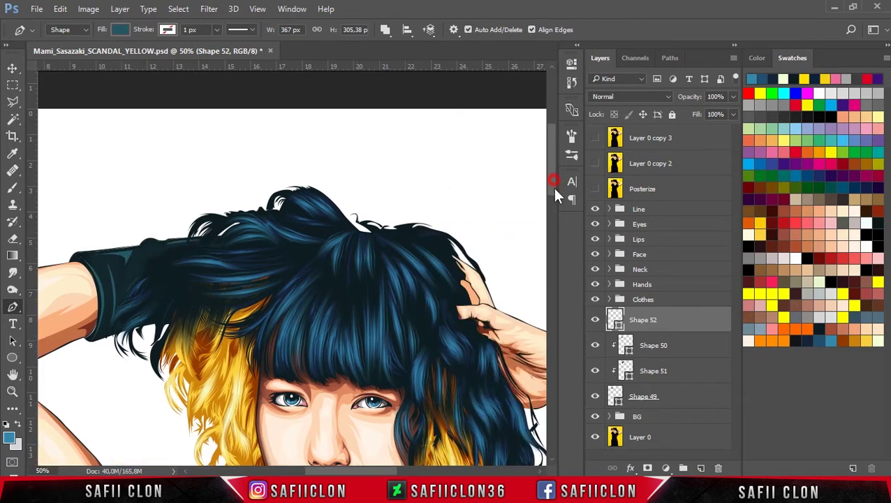
left_click_drag(555, 189, 555, 197)
left_click(681, 397, "shift")
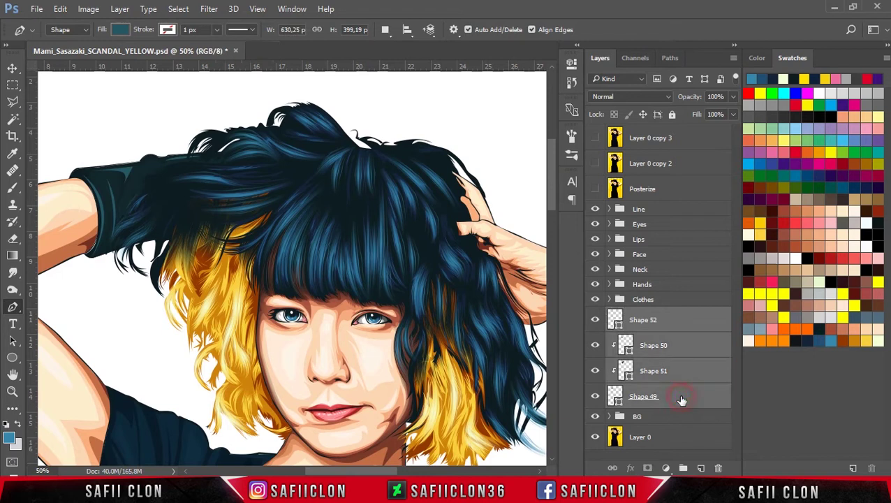
right_click(681, 399)
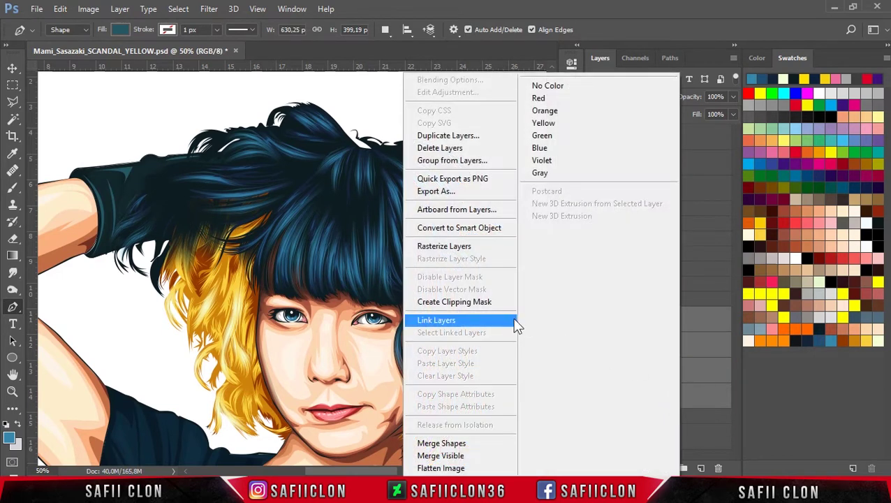
left_click(446, 160)
type("ACC")
key("Return")
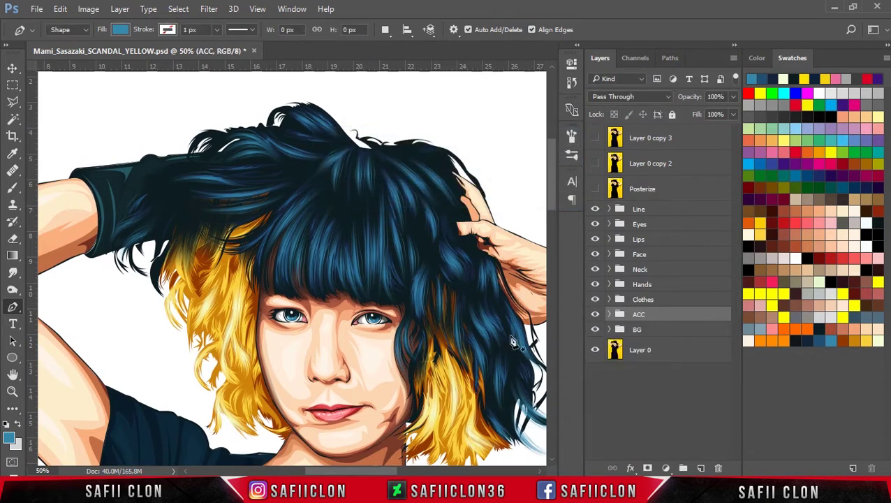
Add a dark brown shadow area to Shape 33 in the Hands group, along the inner edge of the raised finger
left_click_drag(374, 473, 390, 473)
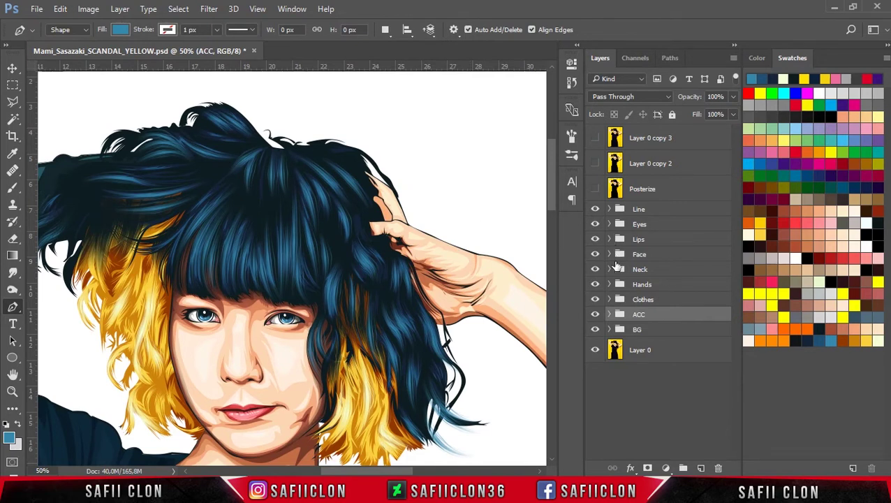
left_click(610, 285)
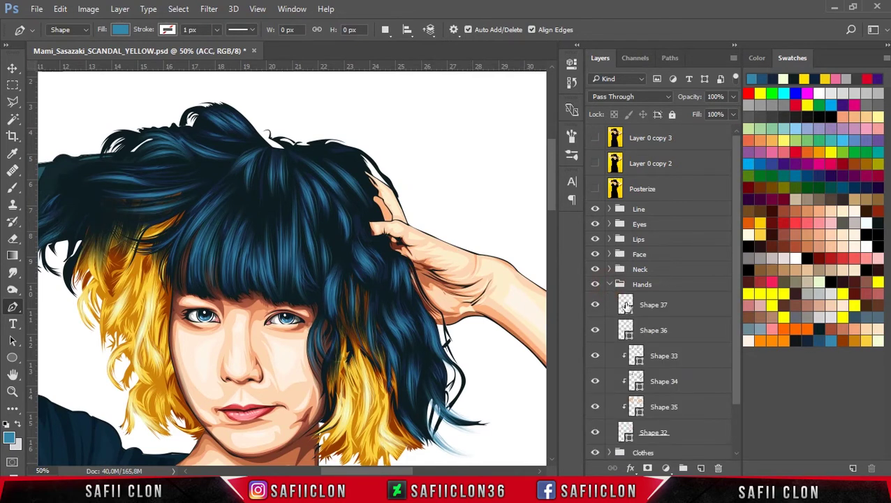
left_click(689, 312)
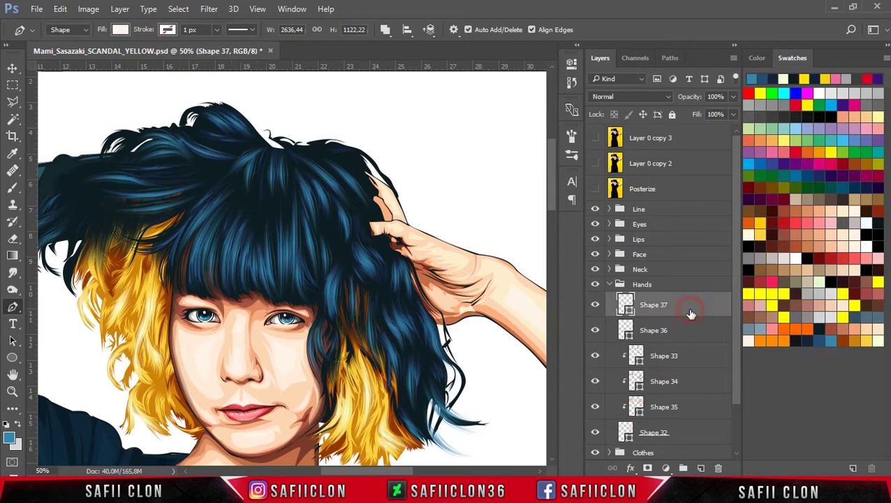
left_click(690, 355)
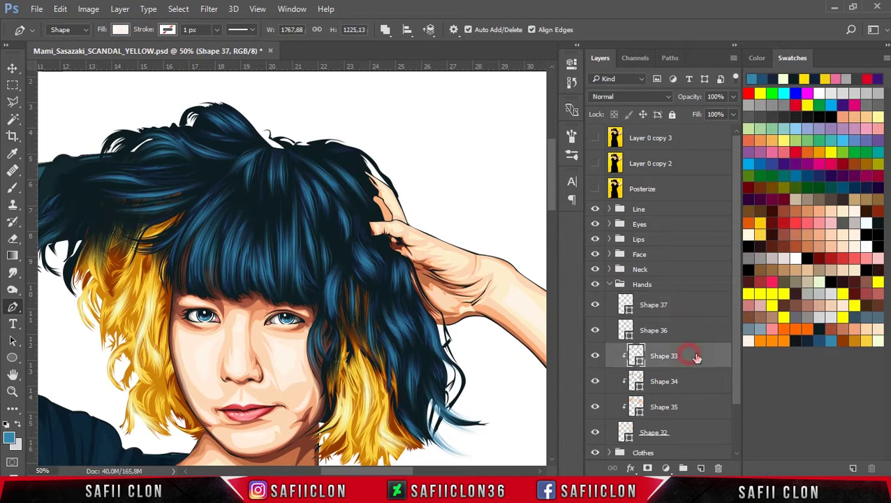
left_click(597, 336)
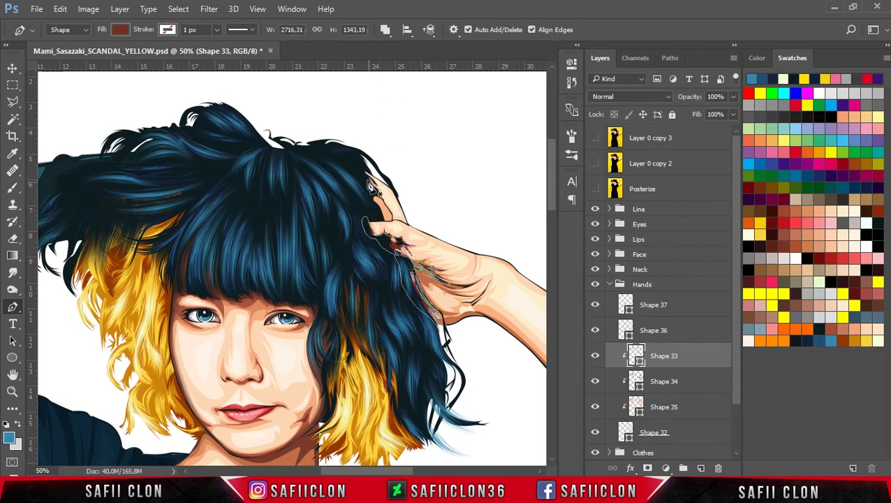
left_click(389, 211)
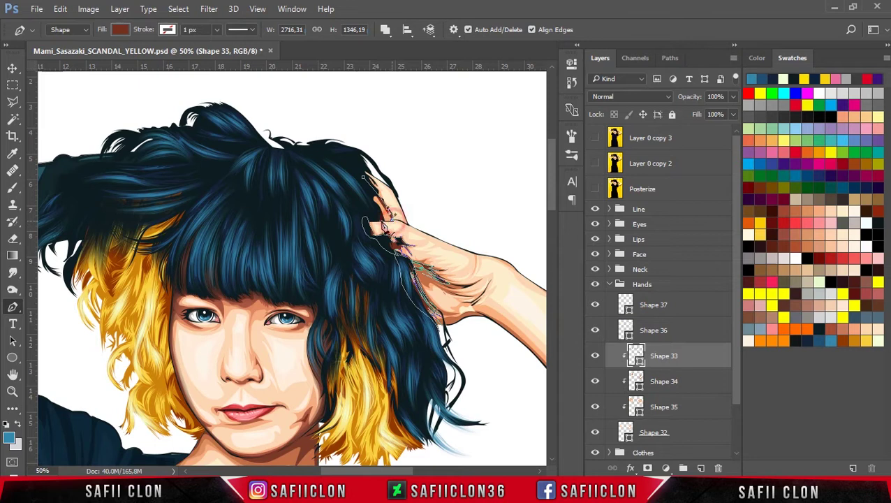
left_click(361, 183)
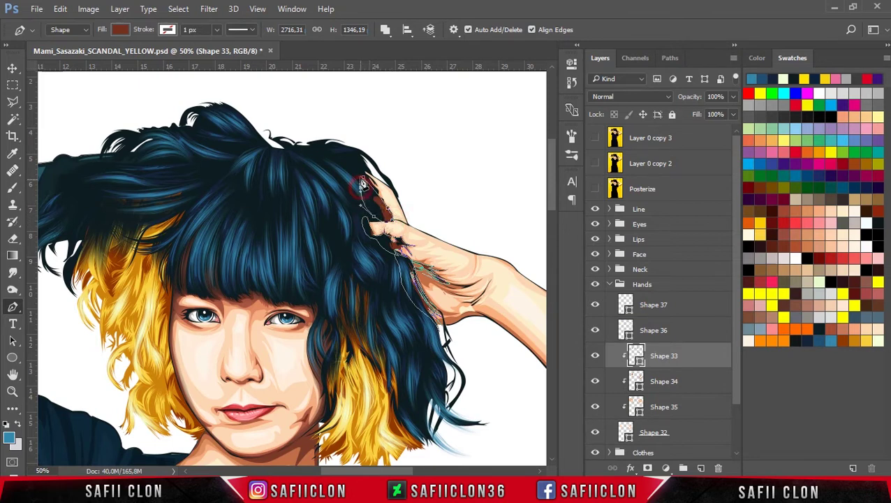
Draw a closed Pen shape on a new layer above Shape 37, about 76 by 83 px, over the dark inner edge of the raised finger
key("ctrl+plus")
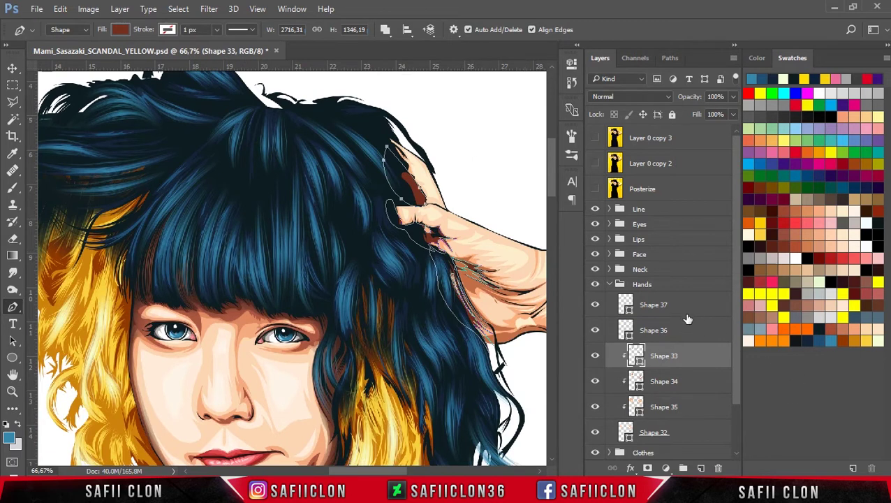
left_click(683, 313)
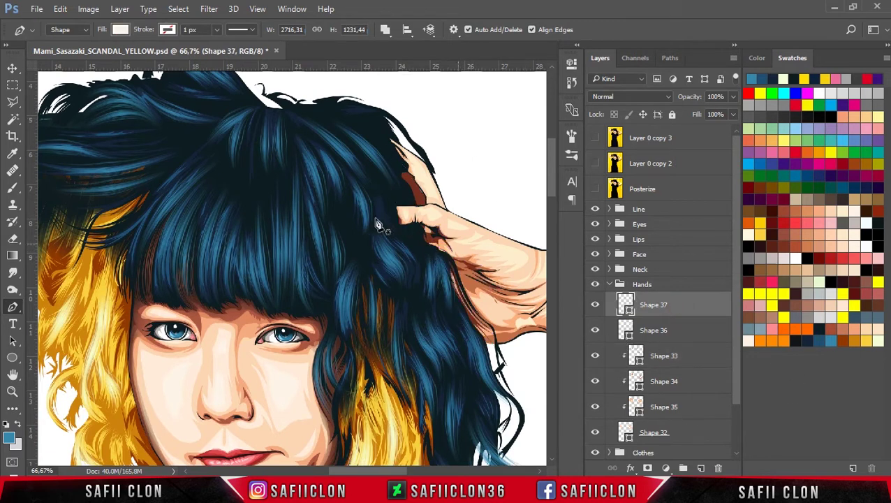
left_click(385, 31)
left_click(409, 43)
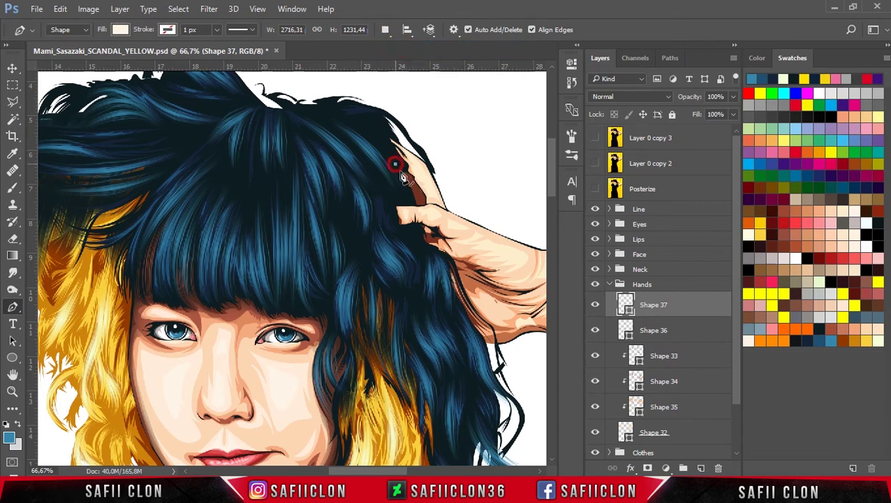
left_click(397, 168)
left_click_drag(427, 202, 404, 200)
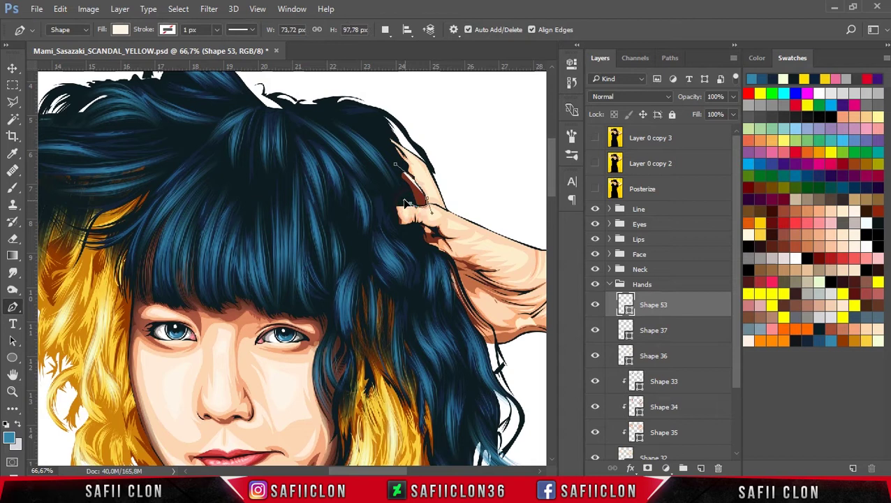
left_click(394, 170)
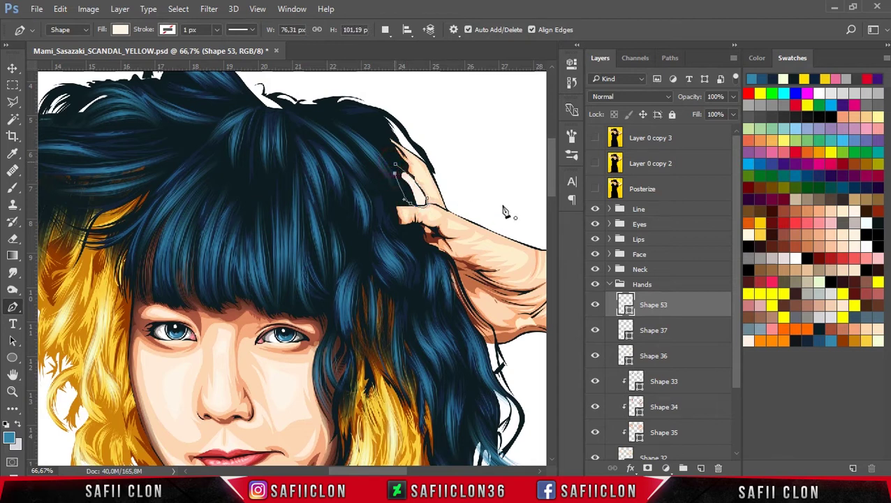
left_click_drag(395, 170, 401, 176)
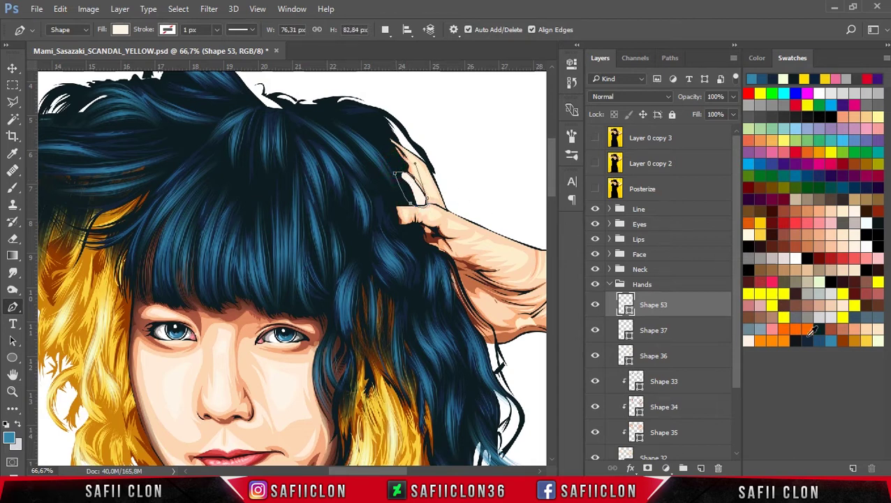
key("Return")
Set the fill of Shape 53 to the very dark brown 20170d
double_click(629, 313)
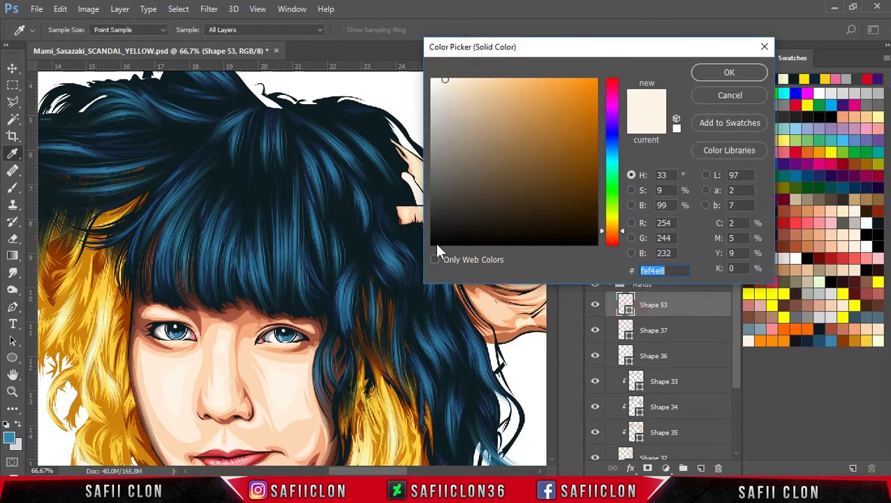
left_click(398, 218)
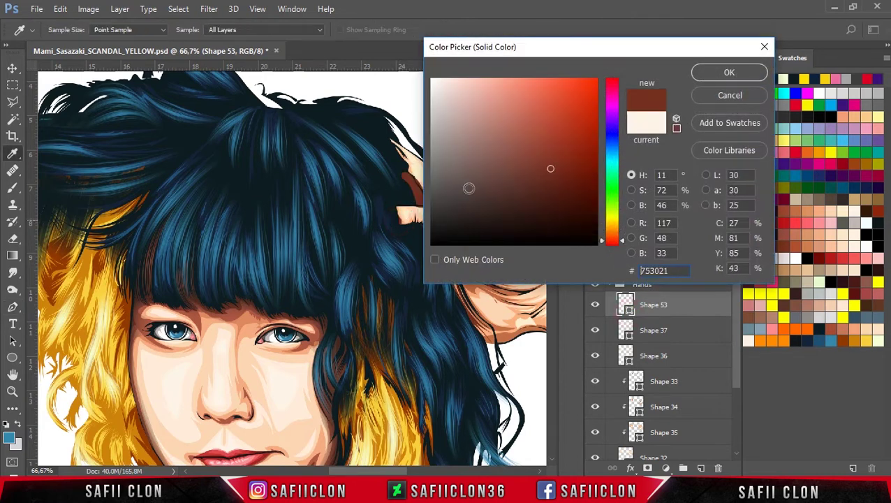
left_click(561, 202)
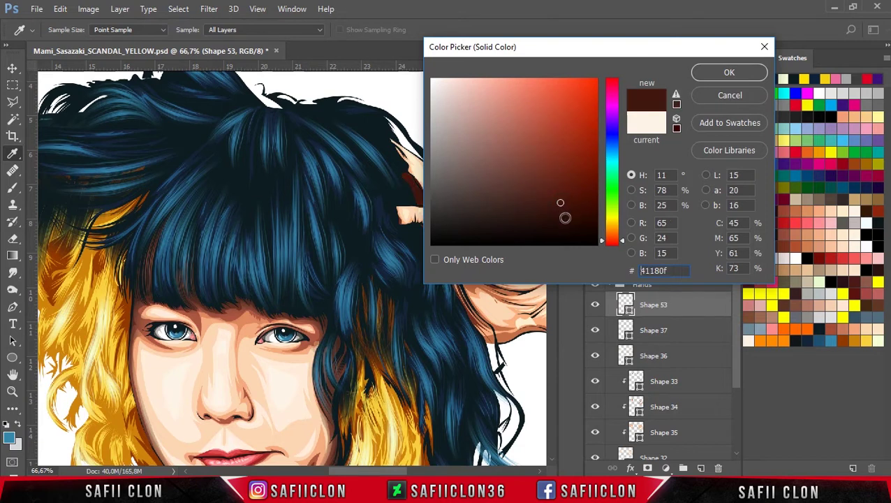
left_click(566, 222)
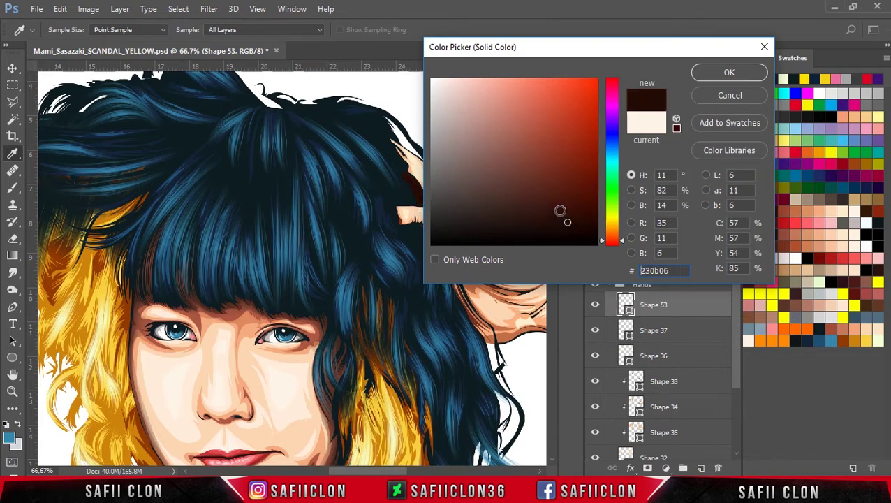
left_click(558, 208)
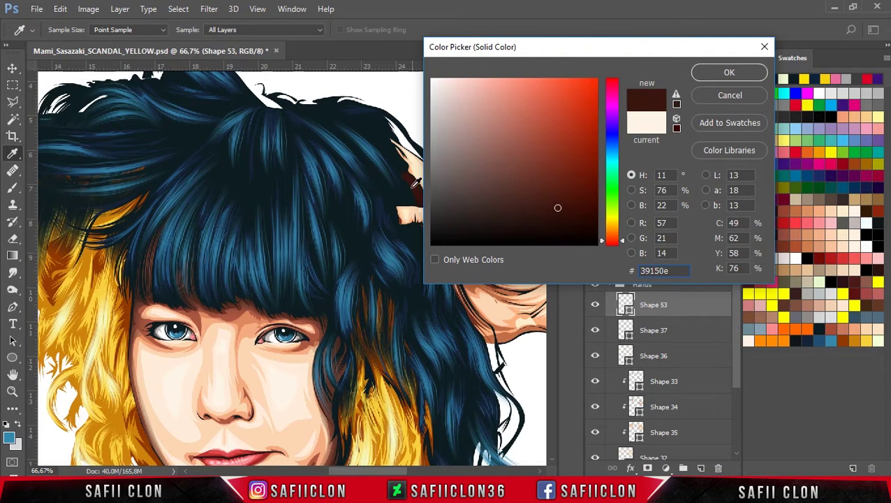
left_click(397, 201)
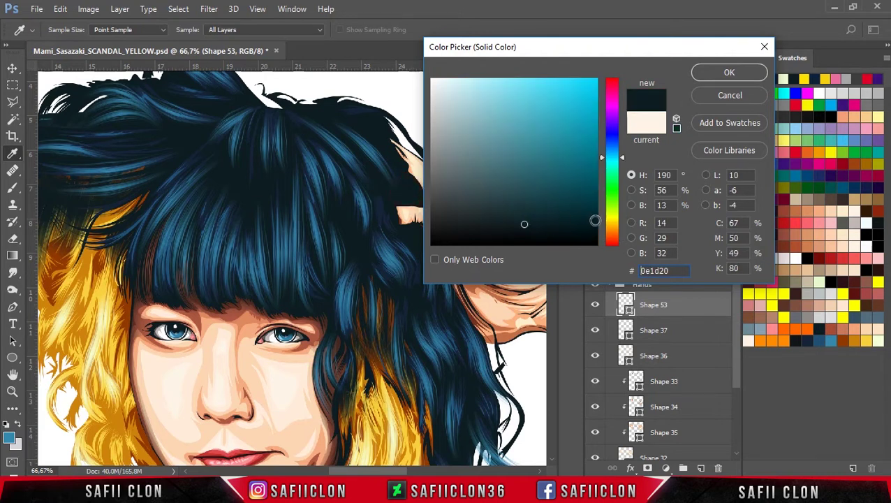
left_click(519, 229)
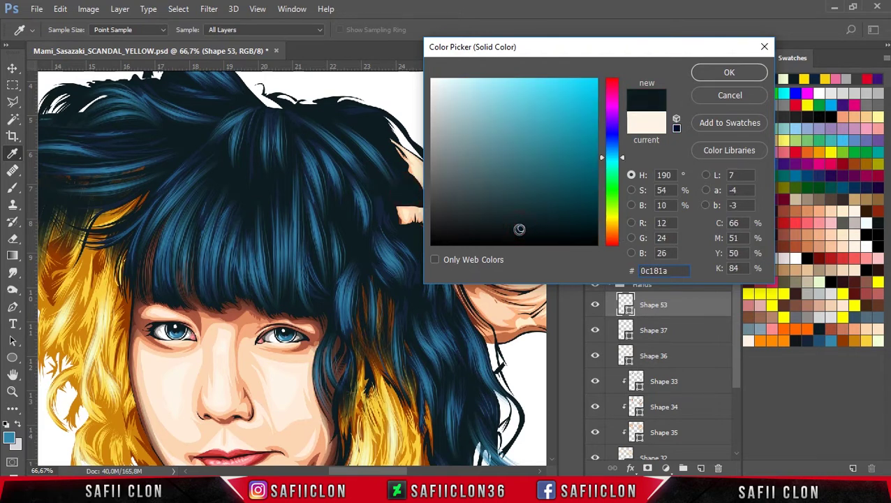
left_click(528, 224)
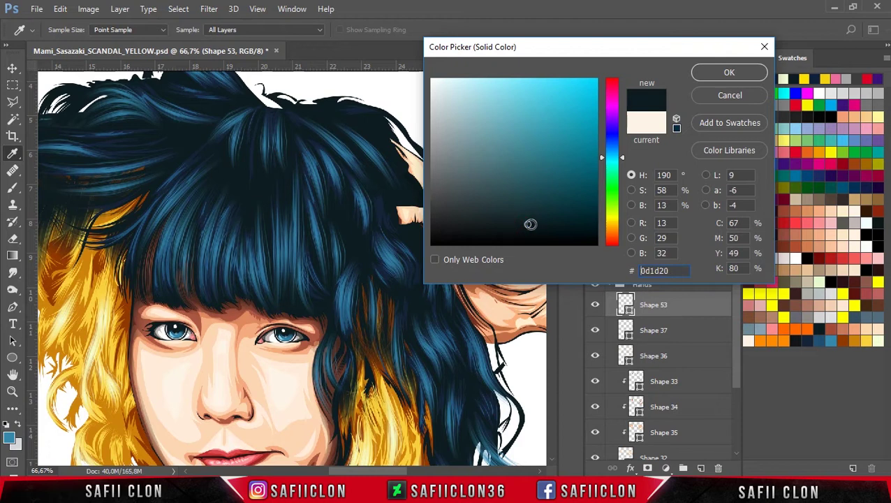
left_click_drag(614, 228, 617, 230)
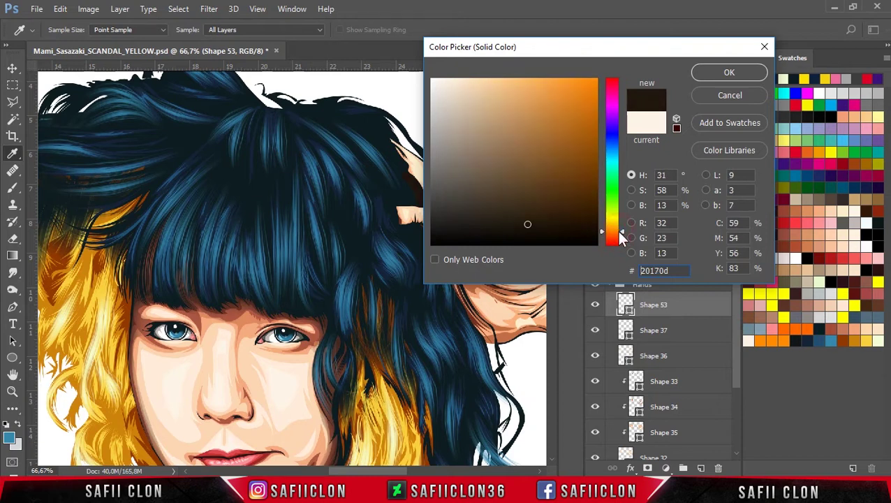
left_click(707, 78)
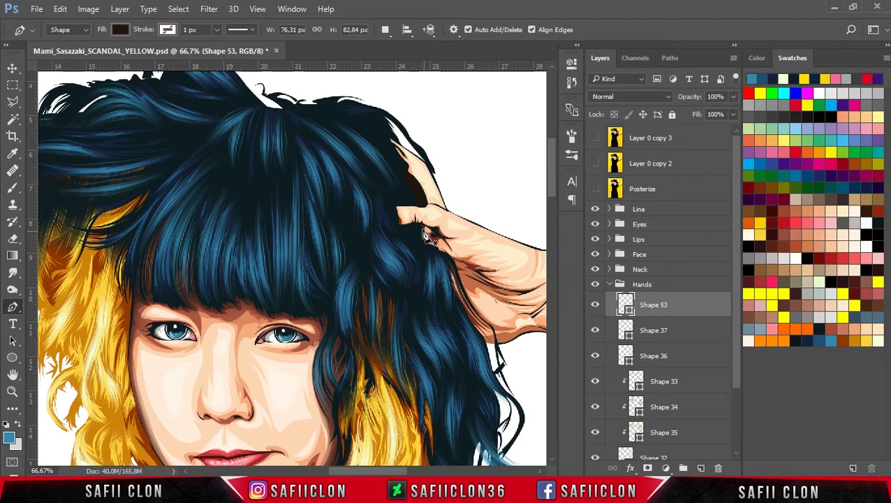
Set the path operation to Combine Shapes and begin a second path in Shape 53, with jagged shadow points from below the thumb into the palm
key("ctrl+h")
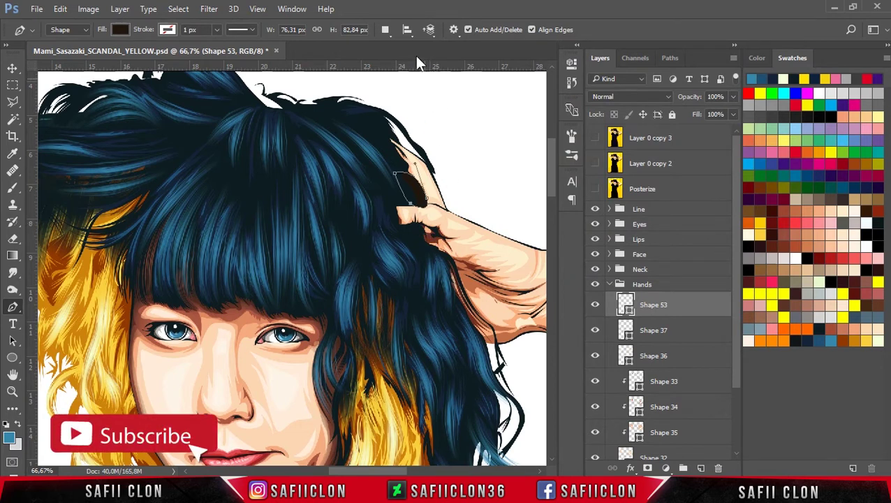
left_click(385, 34)
left_click(421, 58)
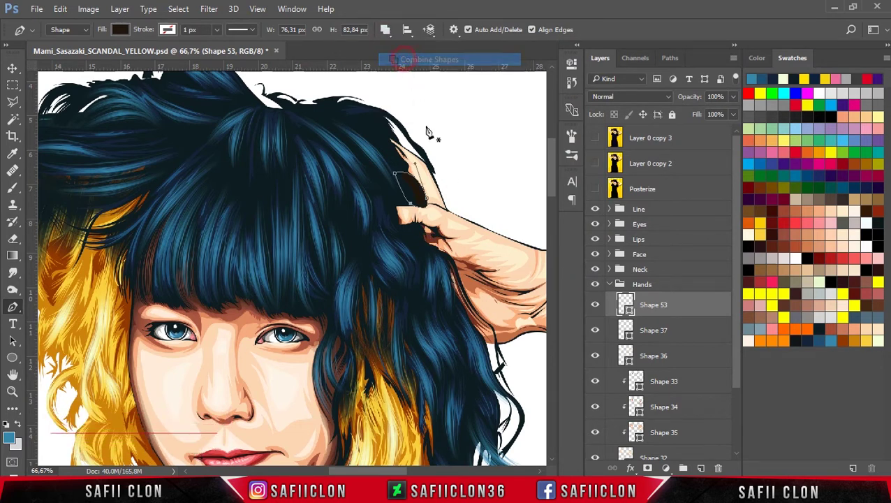
left_click(422, 225)
left_click_drag(457, 237, 498, 246)
left_click(489, 268)
key("ctrl+z")
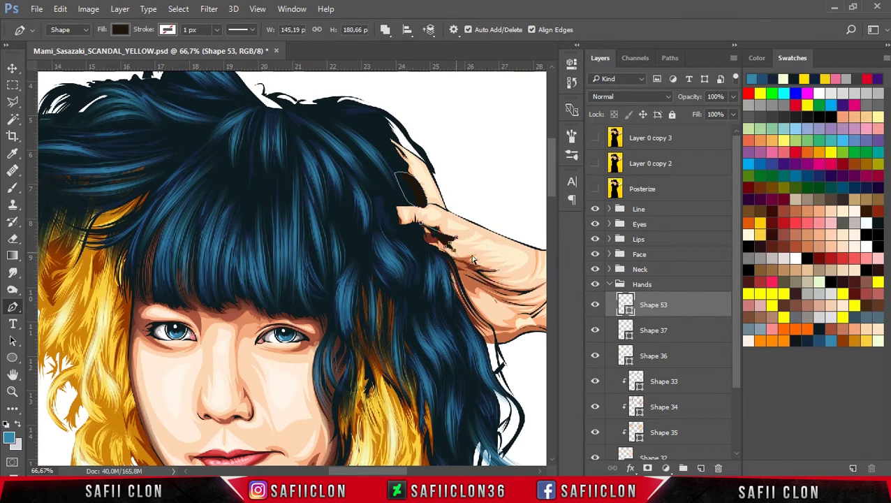
left_click_drag(446, 250, 518, 271)
left_click(473, 257, "alt")
left_click(490, 275)
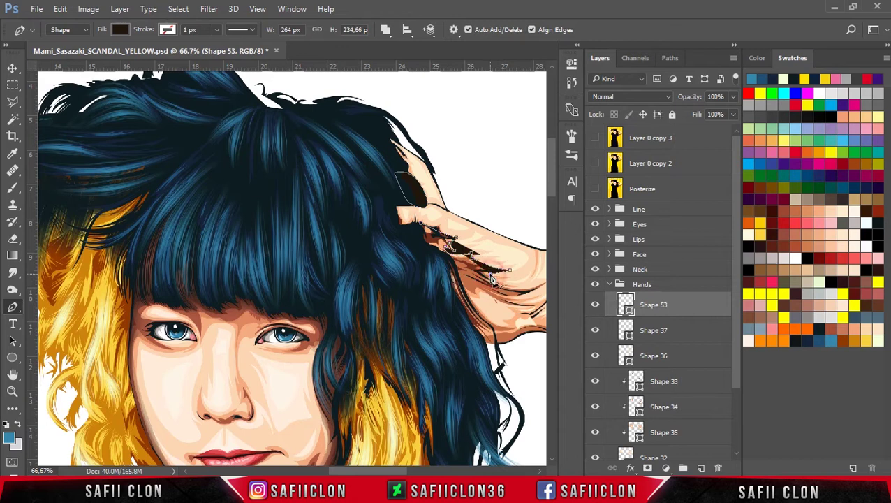
Continue the jagged shadow edge of Shape 53 across the palm and down the wrist crease to the hand's lower edge
left_click(549, 179)
left_click_drag(398, 472, 423, 471)
mouse_move(428, 277)
left_mouse_down()
mouse_move(475, 260)
mouse_move(437, 278)
left_mouse_up()
left_click(437, 278, "alt")
left_click(405, 294)
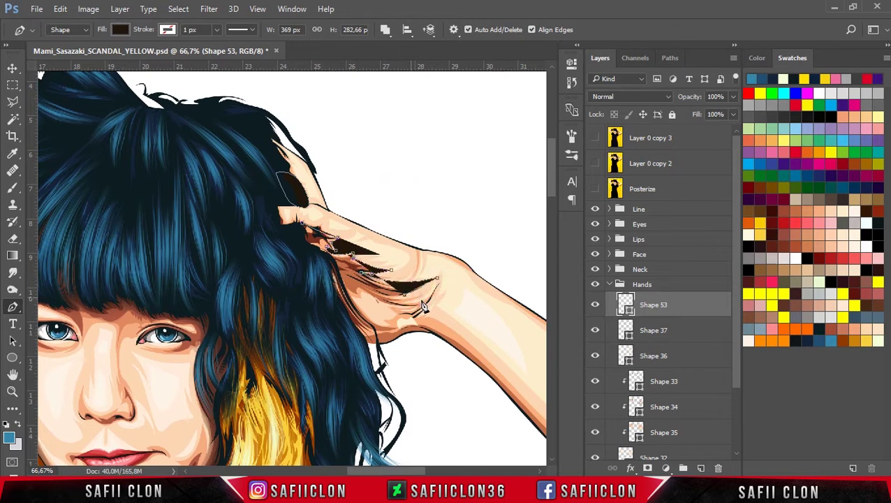
left_click(422, 310)
left_click_drag(441, 280, 437, 321)
left_click(430, 305)
left_click(434, 314)
left_click(408, 323)
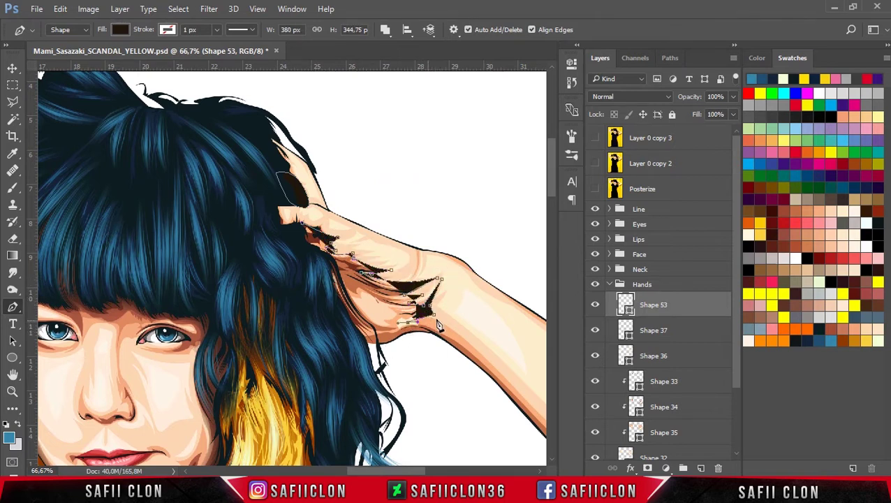
Close the palm shadow with a wide curve around the hand's hair side, extending Shape 53 to about 392 by 415 px
left_click_drag(346, 318, 369, 389)
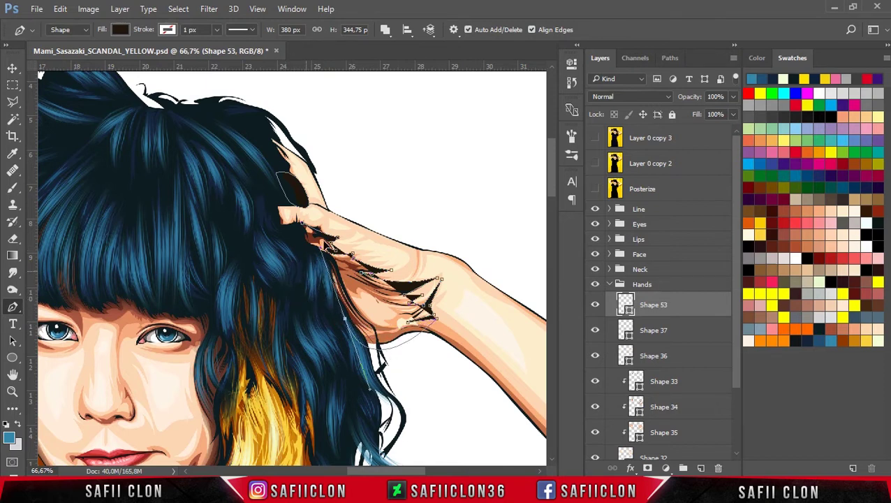
left_click_drag(270, 238, 297, 219)
key("Return")
Add a layer mask to Shape 53 and choose a soft round brush with 0% hardness at 95 px
left_click(647, 468)
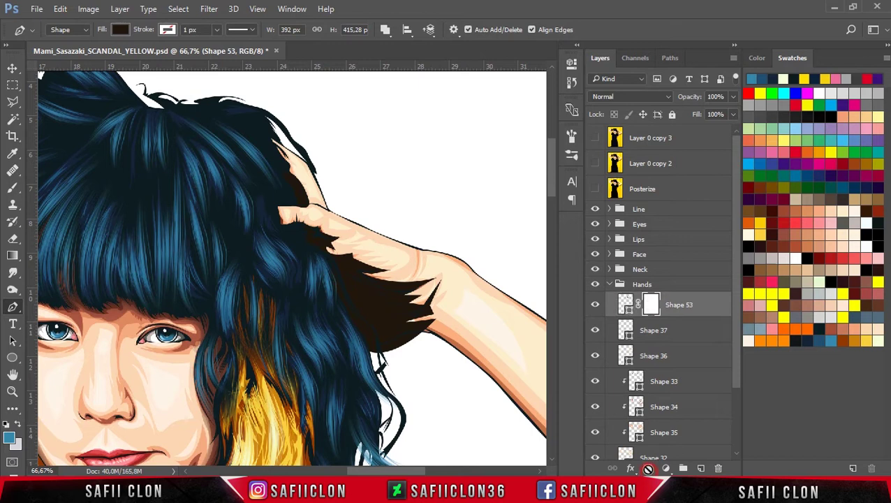
left_click(13, 187)
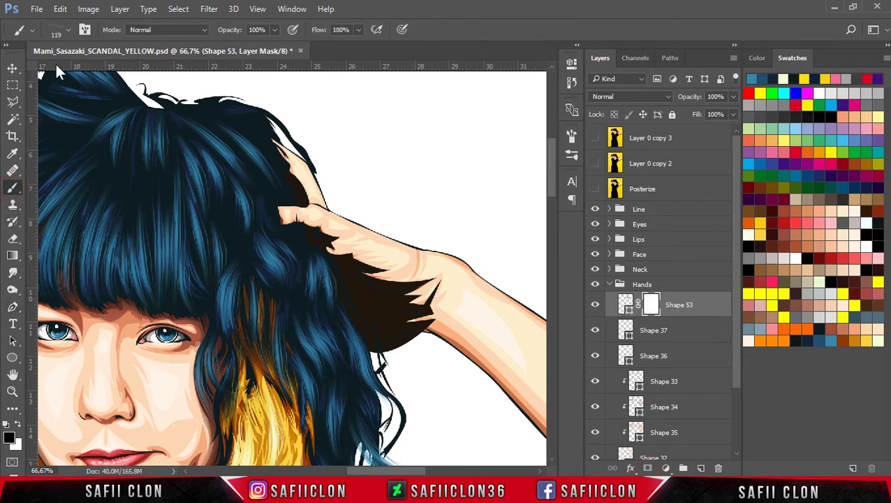
left_click(69, 31)
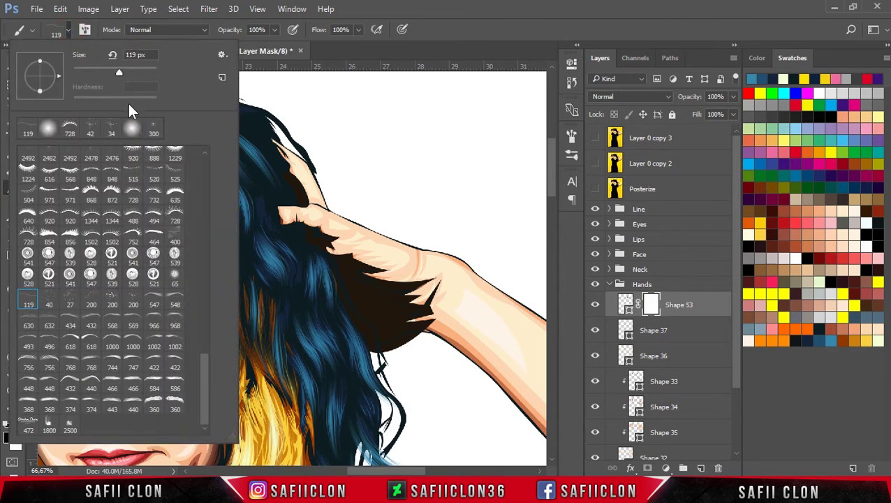
left_click_drag(209, 353, 209, 200)
mouse_move(202, 160)
left_mouse_down()
mouse_move(201, 150)
mouse_move(196, 161)
mouse_move(207, 170)
left_mouse_up()
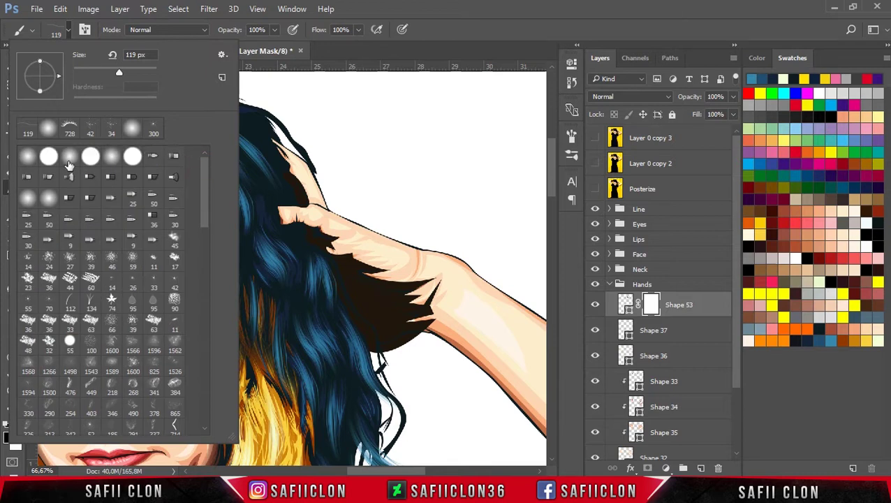
left_click(28, 157)
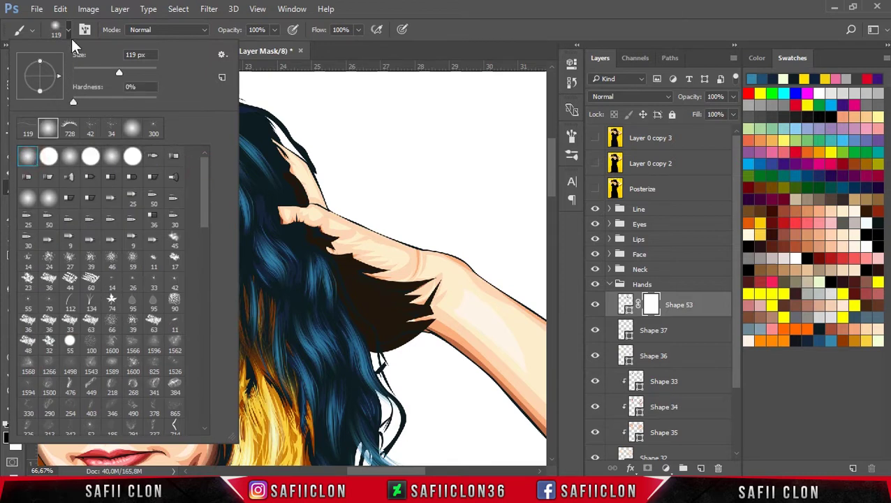
left_click_drag(118, 73, 113, 72)
key("Return")
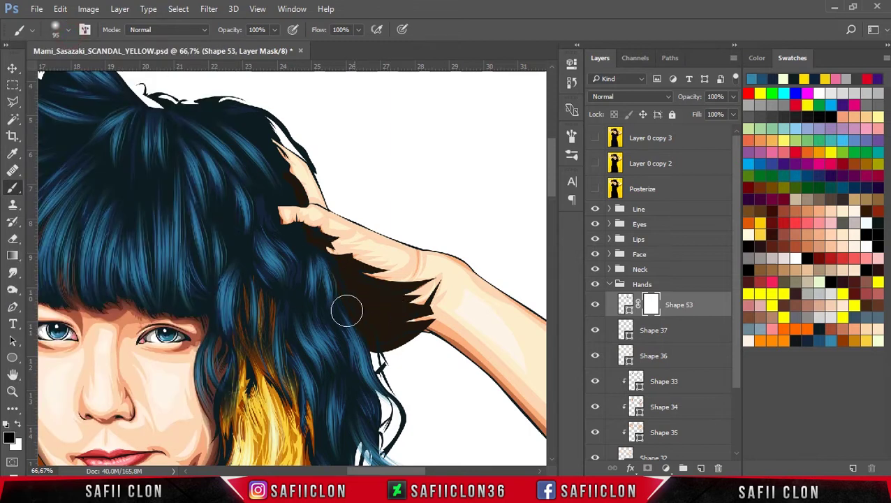
Set the brush opacity to 13% and paint black on Shape 53's mask to fade the shadow over the palm and lower hand
left_click(274, 31)
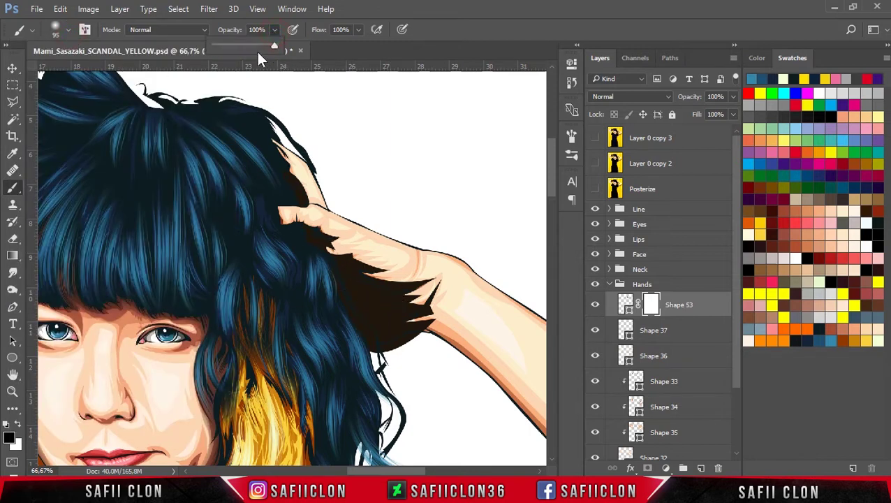
left_click_drag(223, 43, 221, 43)
left_click(357, 258)
mouse_move(357, 257)
left_mouse_down()
mouse_move(432, 265)
mouse_move(418, 267)
mouse_move(476, 288)
mouse_move(463, 305)
mouse_move(426, 307)
mouse_move(494, 313)
mouse_move(499, 323)
mouse_move(434, 321)
mouse_move(514, 306)
mouse_move(387, 288)
mouse_move(399, 285)
mouse_move(353, 264)
mouse_move(393, 281)
mouse_move(430, 321)
mouse_move(435, 345)
mouse_move(415, 350)
mouse_move(427, 356)
mouse_move(399, 354)
left_mouse_up()
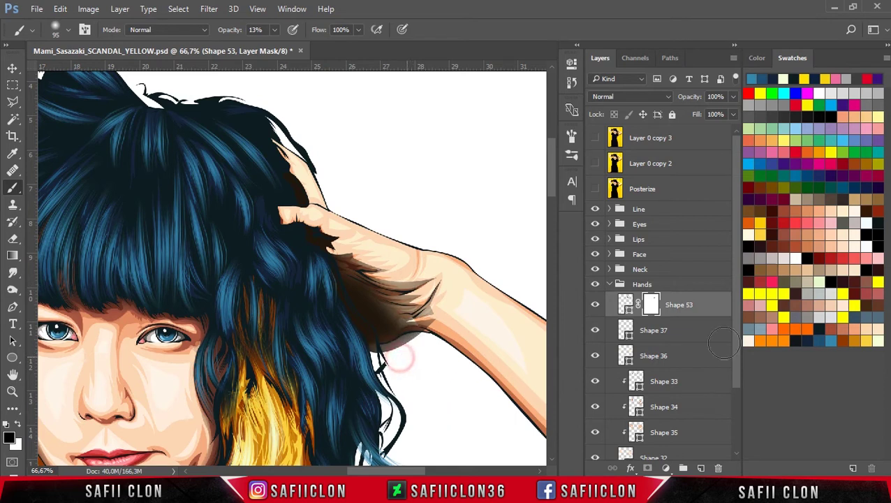
Create clipping masks for Shape 36, Shape 37 and Shape 53 so they clip to the hand's base shape
right_click(686, 364)
left_click(481, 305)
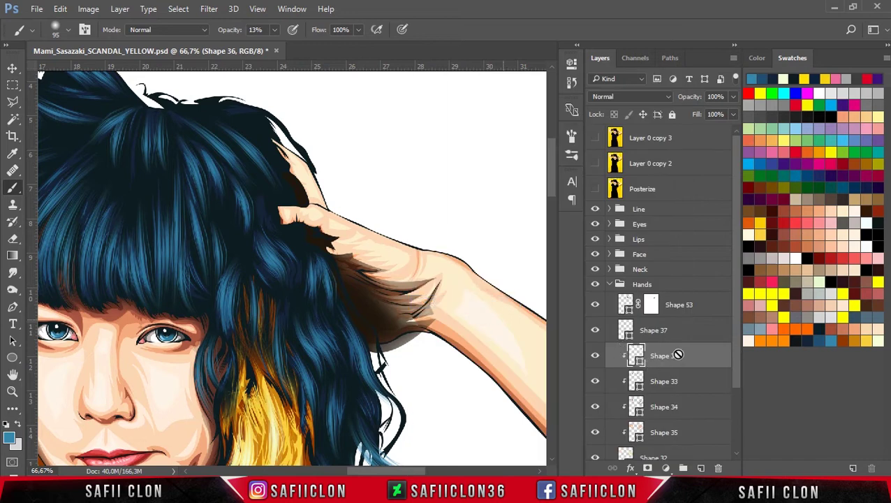
left_click(690, 341)
right_click(691, 336)
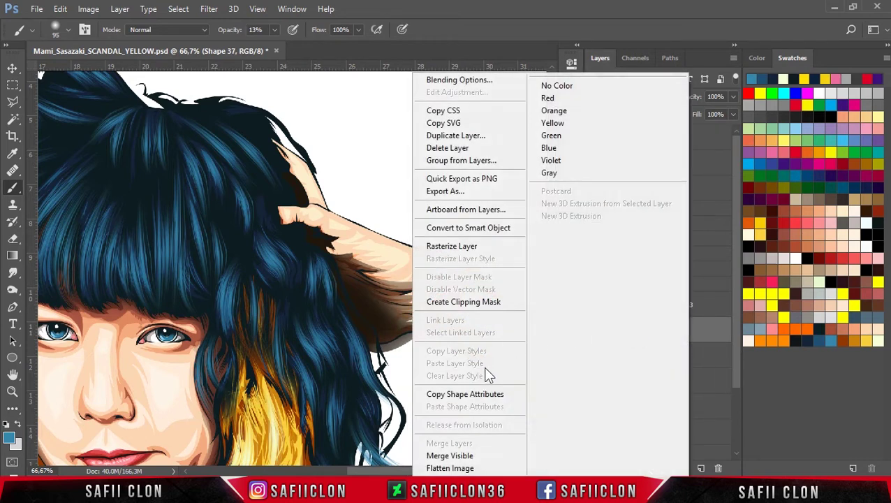
left_click(477, 301)
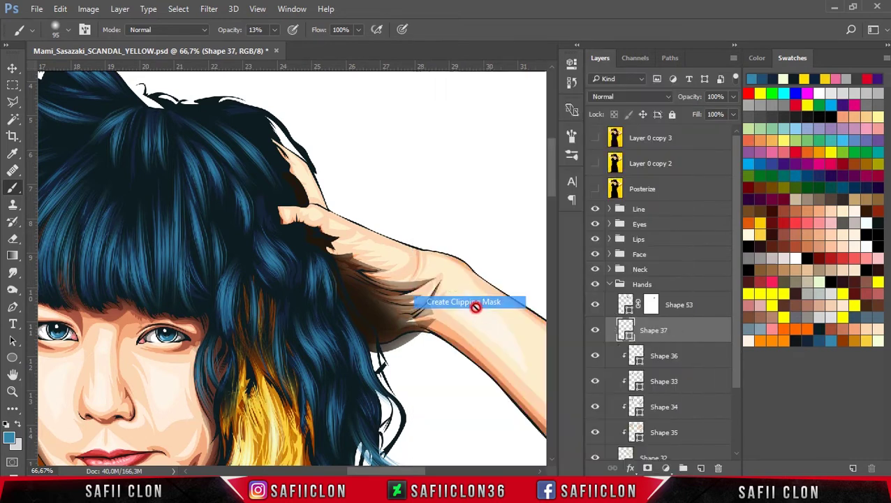
left_click(701, 308)
right_click(701, 305)
left_click(505, 304)
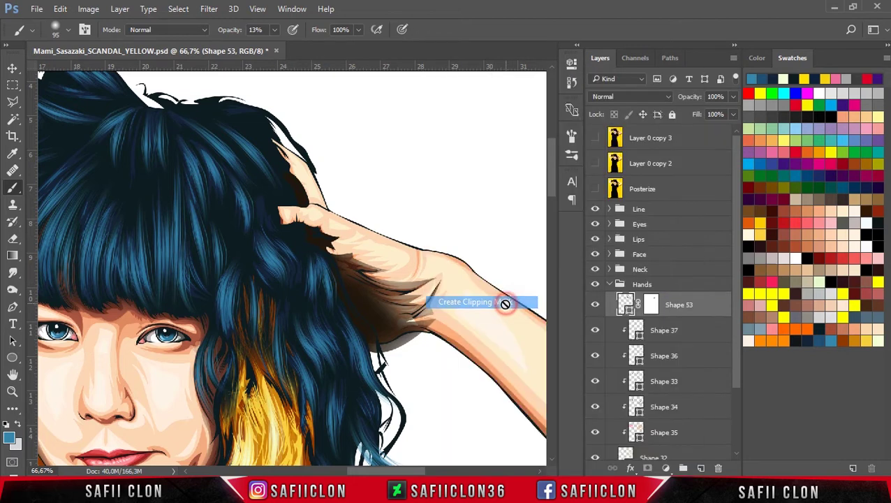
Paint black at 13% opacity on Shape 53's mask to fade the shadow further over the palm and wrist
left_click(660, 310)
mouse_move(450, 302)
left_mouse_down()
mouse_move(437, 322)
mouse_move(462, 301)
mouse_move(424, 340)
mouse_move(311, 219)
mouse_move(346, 235)
mouse_move(329, 233)
mouse_move(373, 239)
mouse_move(325, 224)
mouse_move(359, 239)
mouse_move(313, 230)
mouse_move(395, 248)
left_mouse_up()
mouse_move(268, 186)
left_mouse_down()
mouse_move(308, 182)
mouse_move(303, 163)
mouse_move(313, 168)
mouse_move(321, 178)
mouse_move(305, 175)
mouse_move(311, 168)
mouse_move(324, 180)
mouse_move(337, 240)
mouse_move(444, 284)
mouse_move(364, 309)
left_mouse_up()
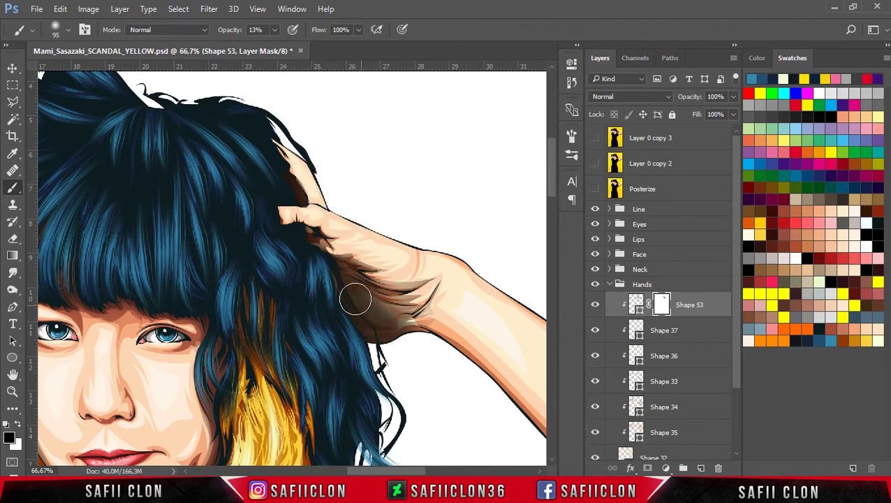
mouse_move(378, 274)
left_mouse_down()
mouse_move(364, 261)
mouse_move(413, 350)
mouse_move(466, 300)
mouse_move(432, 277)
mouse_move(368, 274)
mouse_move(384, 314)
mouse_move(434, 288)
left_mouse_up()
Toggle Shape 53's visibility to compare the hand with and without the added shadow
key("ctrl+minus")
key("ctrl+minus")
key("ctrl+minus")
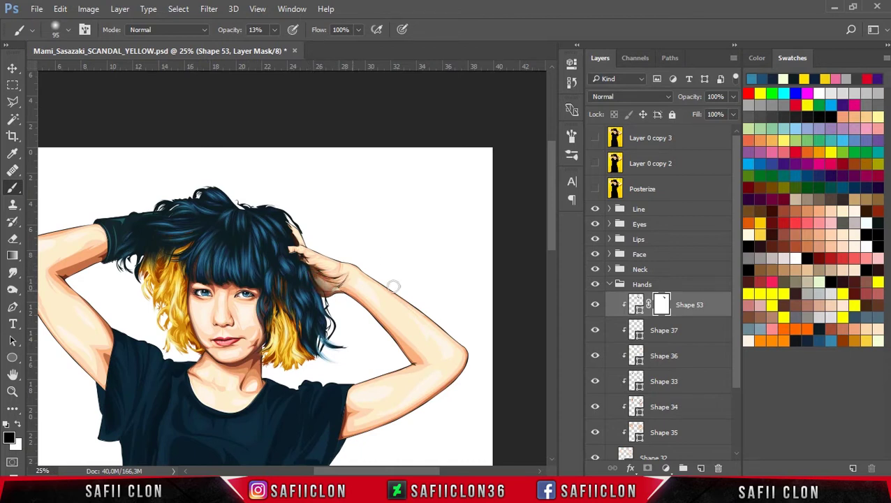
left_click(595, 305)
left_click(595, 306)
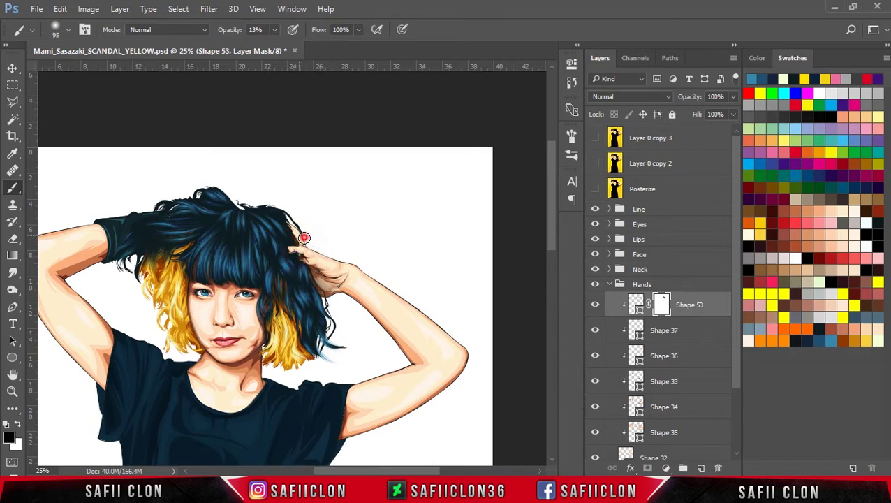
left_click(595, 305)
left_click(595, 306)
Select Shape 32 in the Hands group and set the Pen tool to combine new paths with the existing shape
scroll(552, 213, "up", 3)
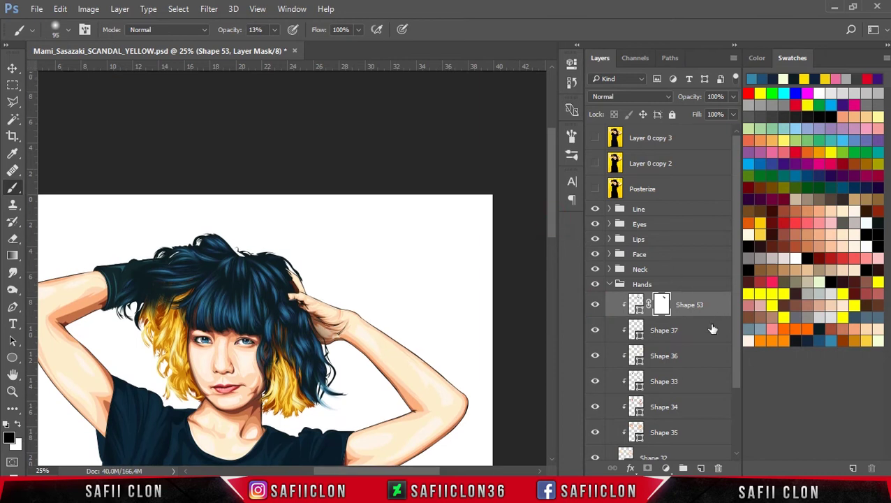
scroll(713, 328, "down", 3)
left_click(705, 379)
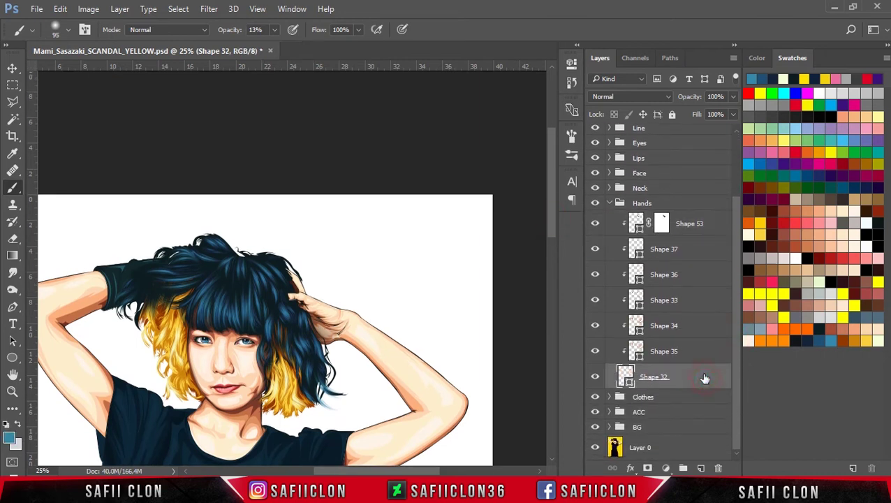
scroll(311, 180, "up", 4)
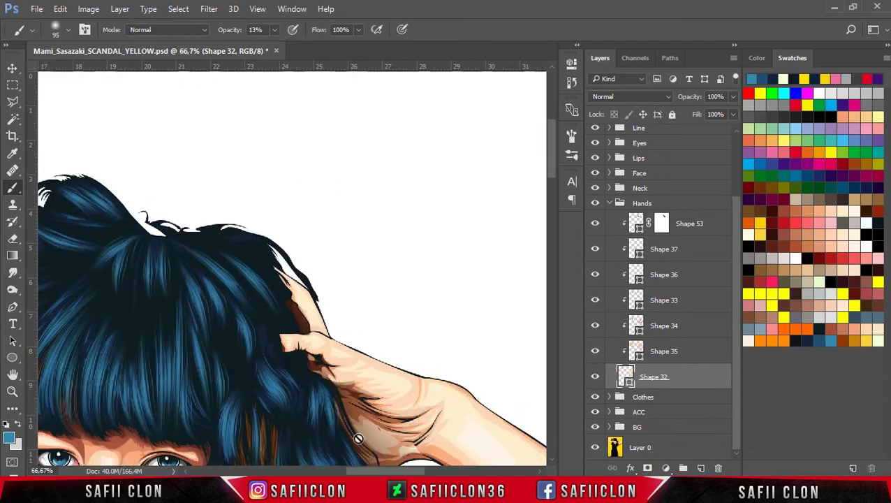
left_click_drag(375, 470, 342, 468)
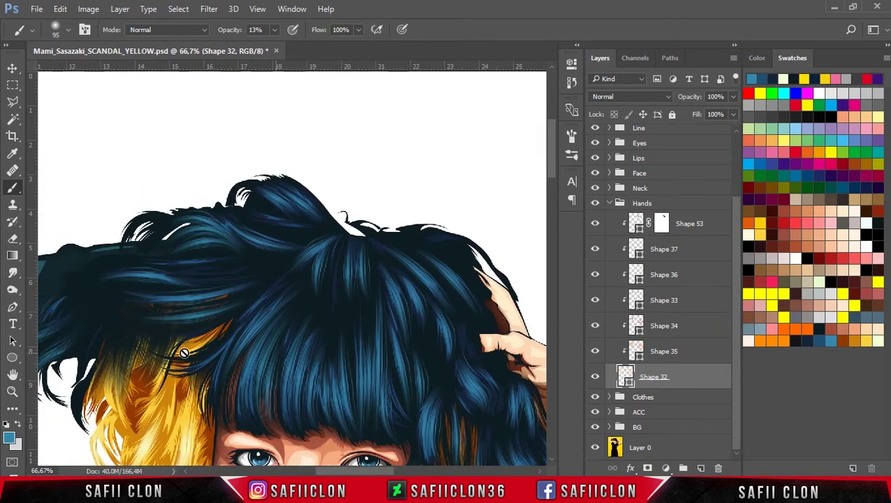
left_click(14, 310)
left_click(54, 308)
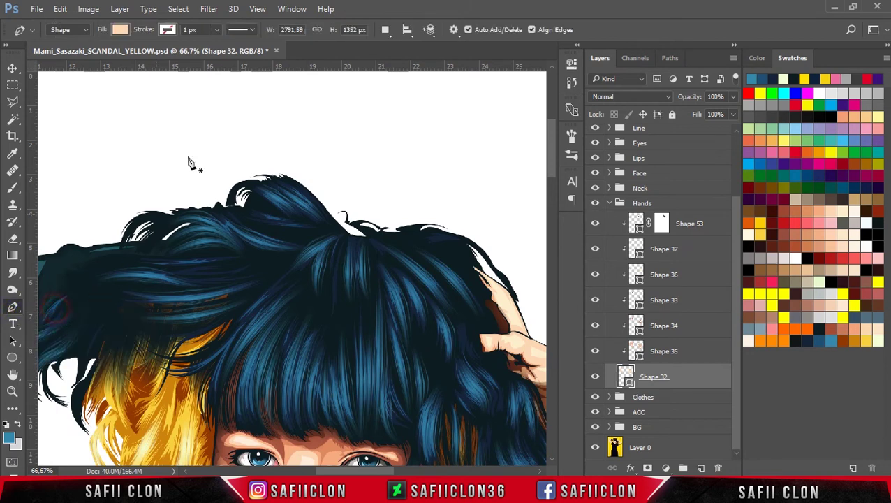
left_click(383, 33)
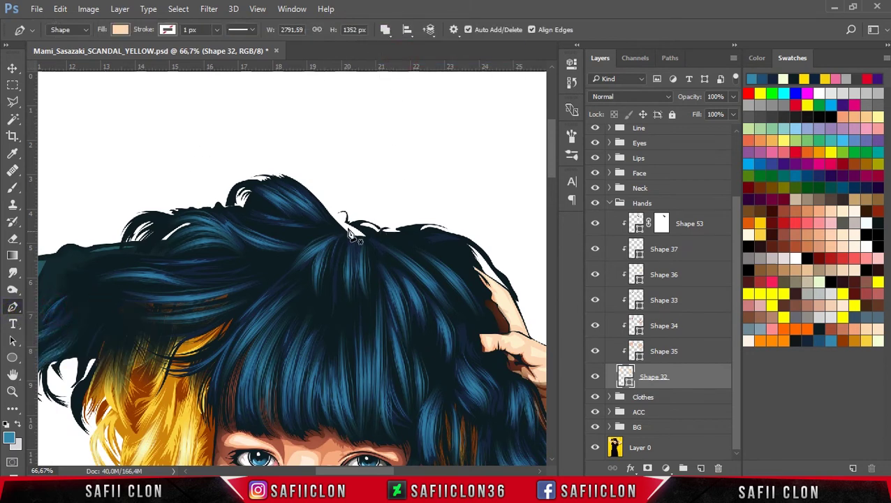
Fill the white gap at the hair's crown with a skin-coloured path on Shape 32, checking the Layer 0 copy 3 reference photo
left_click_drag(741, 219, 737, 143)
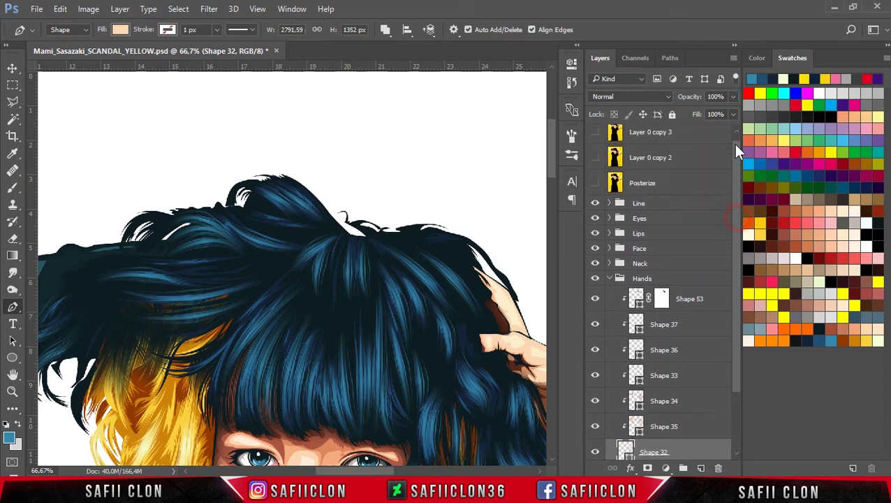
left_click(596, 138)
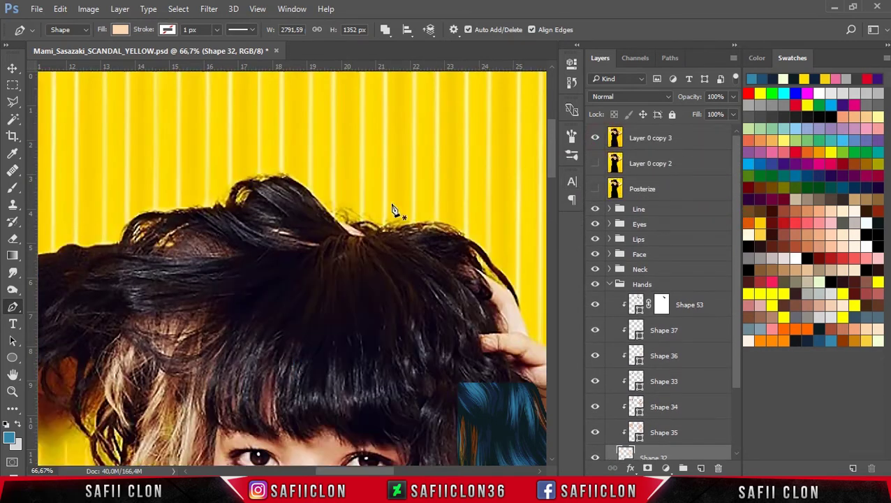
left_click(332, 219)
left_click(596, 138)
mouse_move(365, 236)
left_mouse_down()
mouse_move(368, 243)
mouse_move(357, 241)
left_mouse_up()
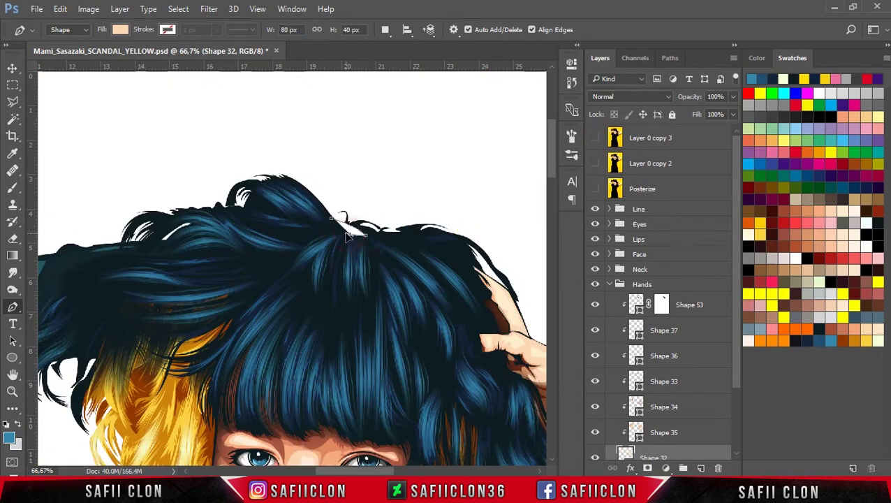
left_click(332, 220)
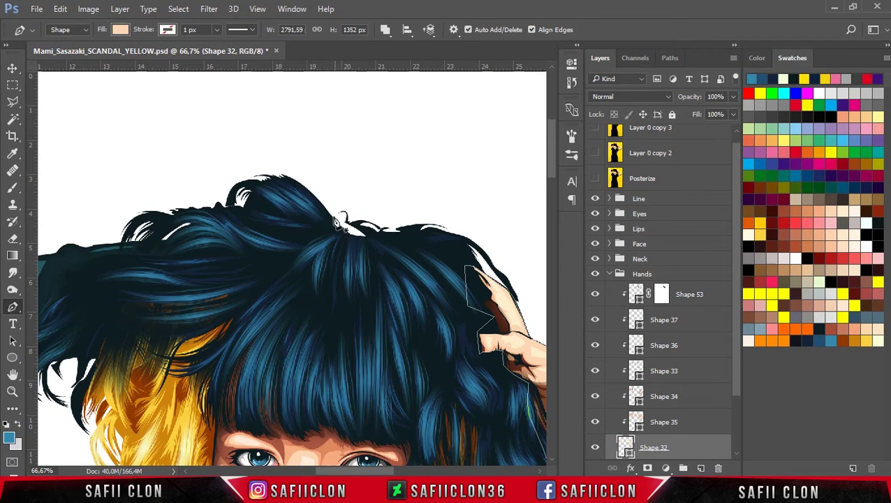
left_click(372, 241)
left_click(344, 237)
left_click(333, 216)
Examine the fills and outlines of Shape 33 to Shape 37 in the Hands group to find the tones for the crown's skin area
key("ctrl+plus")
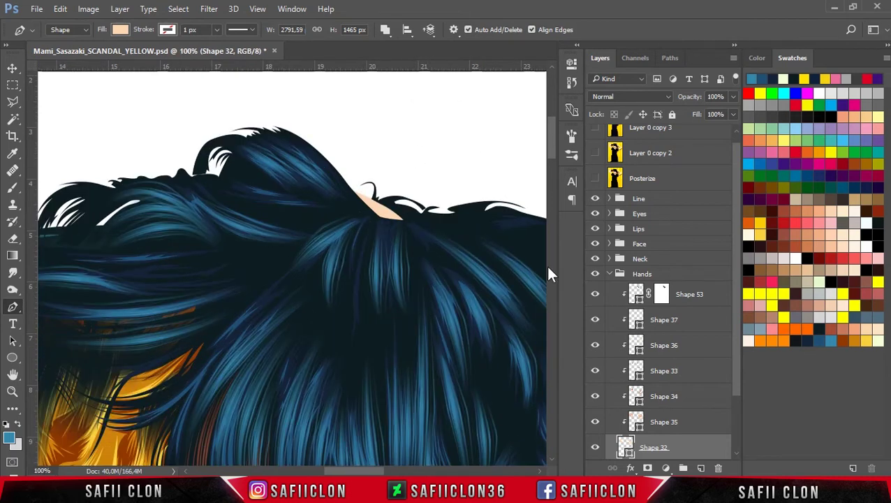
left_click(691, 424)
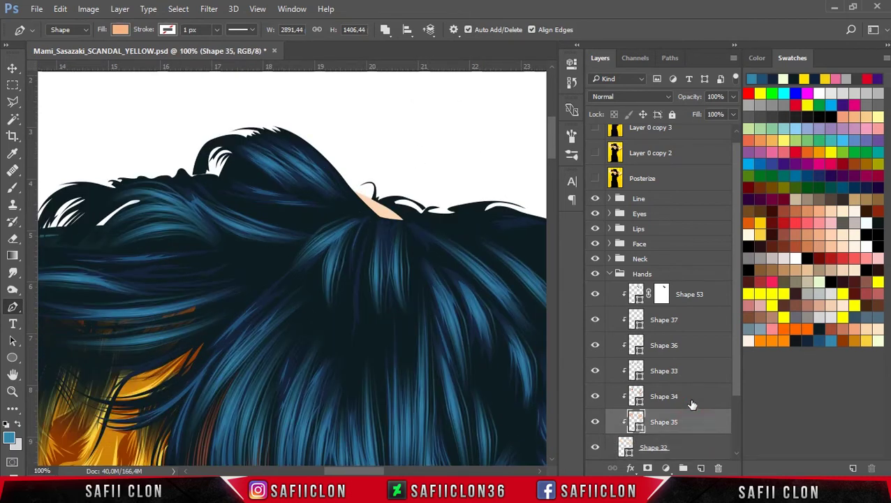
left_click(692, 399)
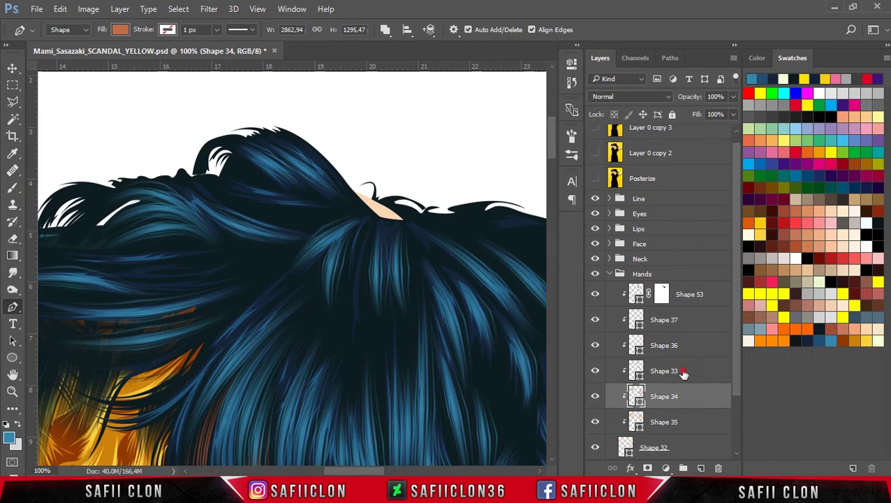
left_click(684, 374)
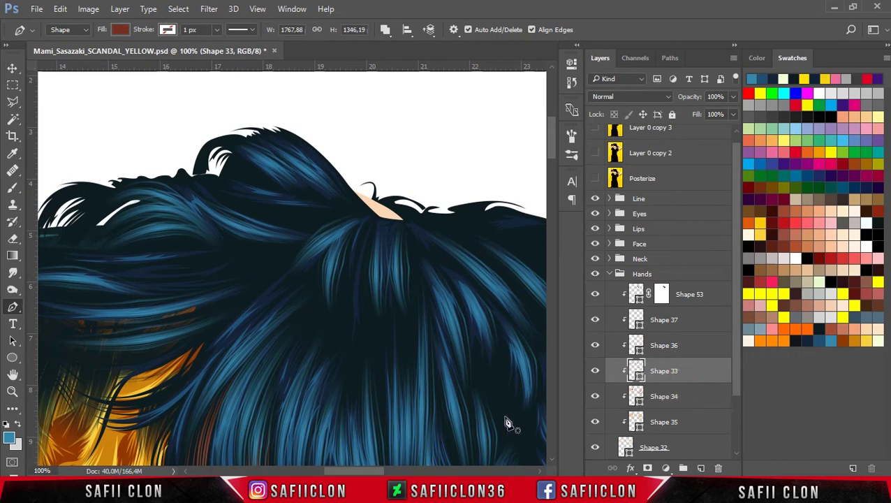
left_click_drag(377, 473, 421, 472)
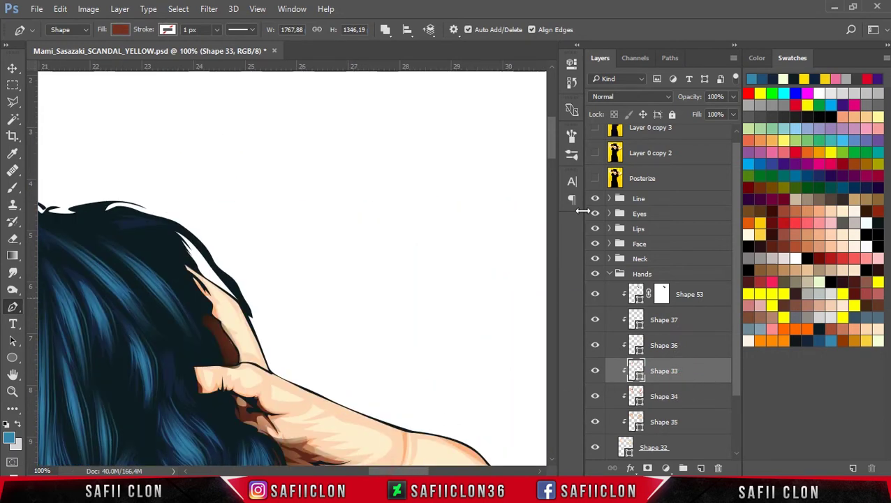
left_click_drag(554, 152, 553, 183)
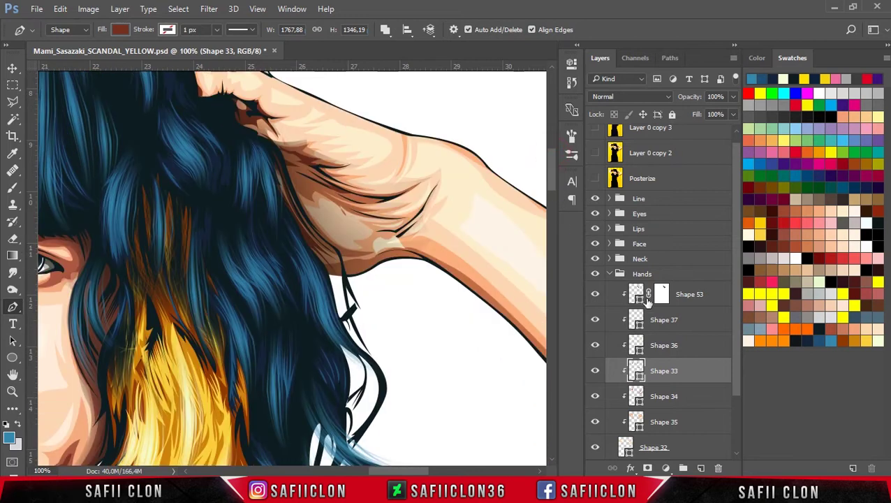
left_click(672, 346)
left_click(675, 325)
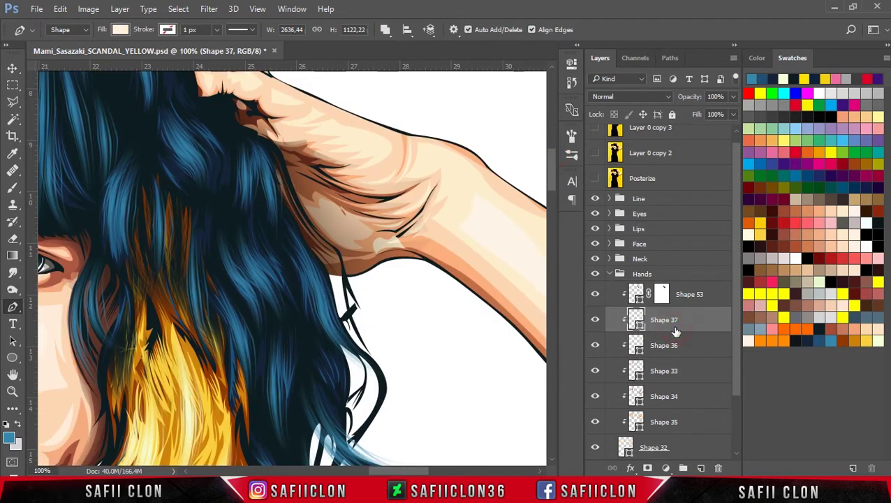
left_click(677, 347)
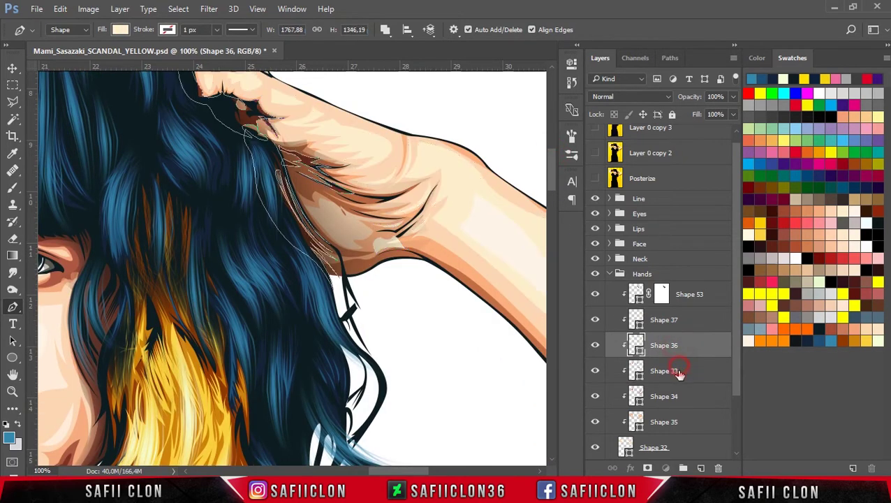
left_click(676, 374)
Add a small curved brownish-orange shadow to Shape 34 along the lower edge of the skin gap at the hair's crown
left_click(667, 395)
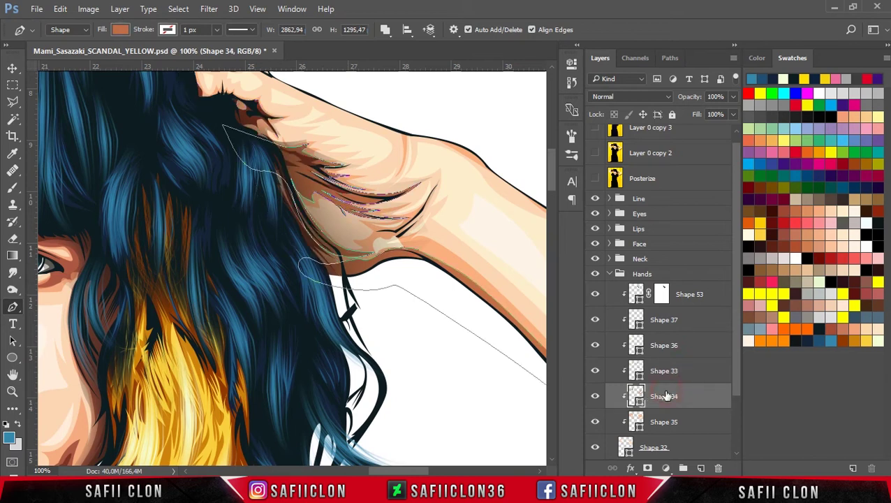
scroll(546, 166, "up", 5)
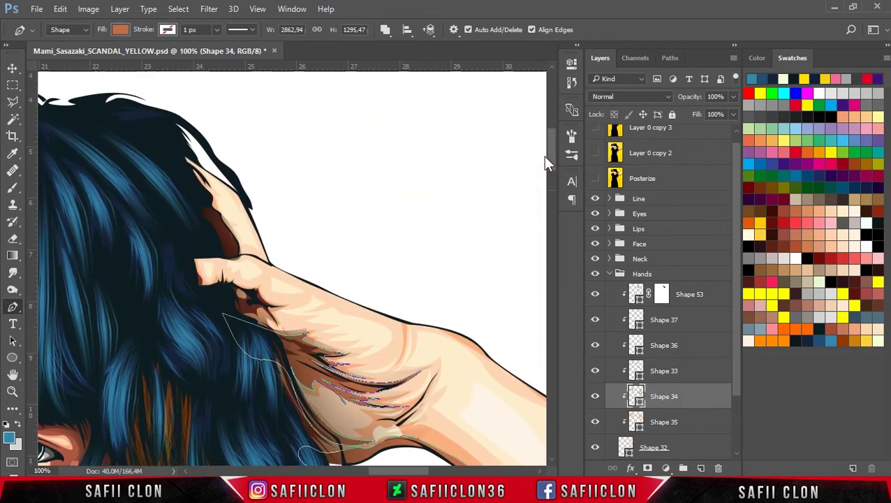
left_click_drag(402, 470, 364, 472)
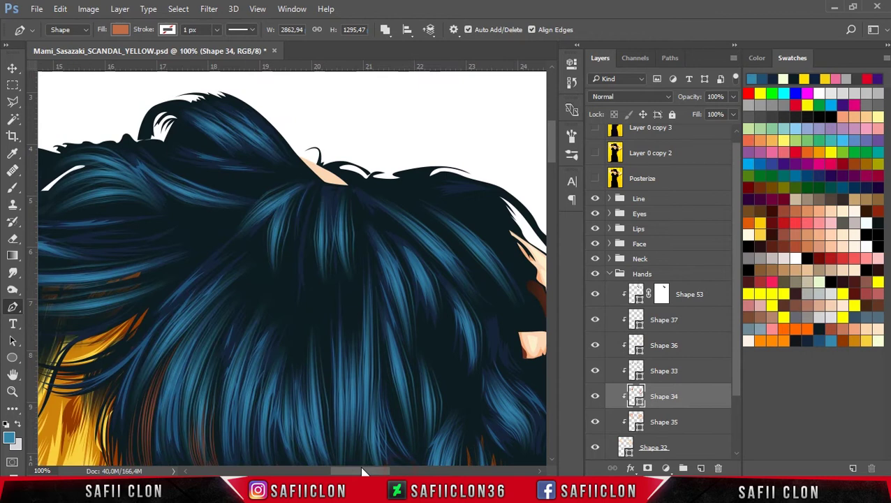
left_click(306, 159)
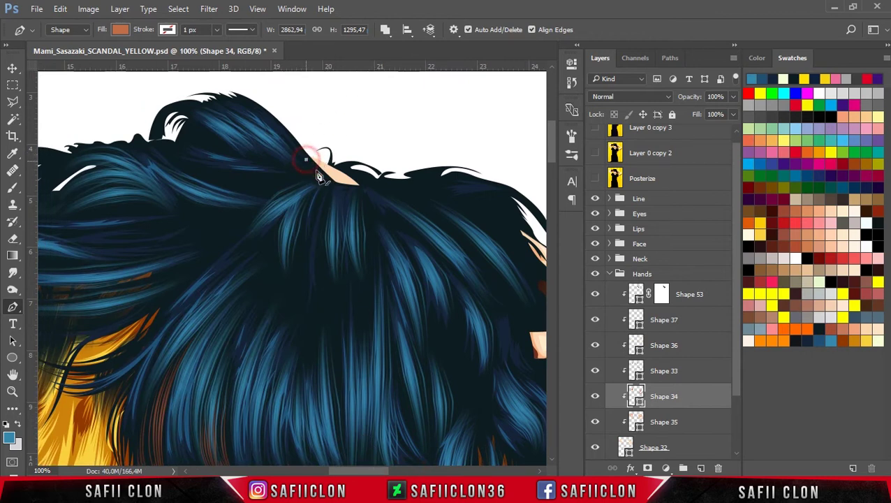
mouse_move(345, 181)
left_mouse_down()
mouse_move(354, 196)
mouse_move(348, 179)
mouse_move(353, 193)
mouse_move(320, 175)
mouse_move(332, 192)
left_mouse_up()
left_click_drag(314, 146, 310, 168)
left_click(306, 160)
key("Return")
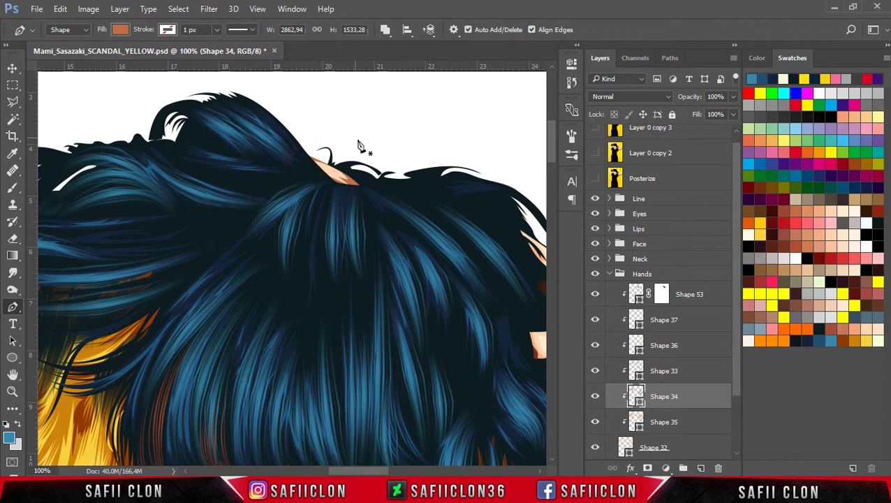
Add a small pale highlight to Shape 37 in the middle of the skin gap at the hair's crown
left_click(660, 324)
left_click(664, 342)
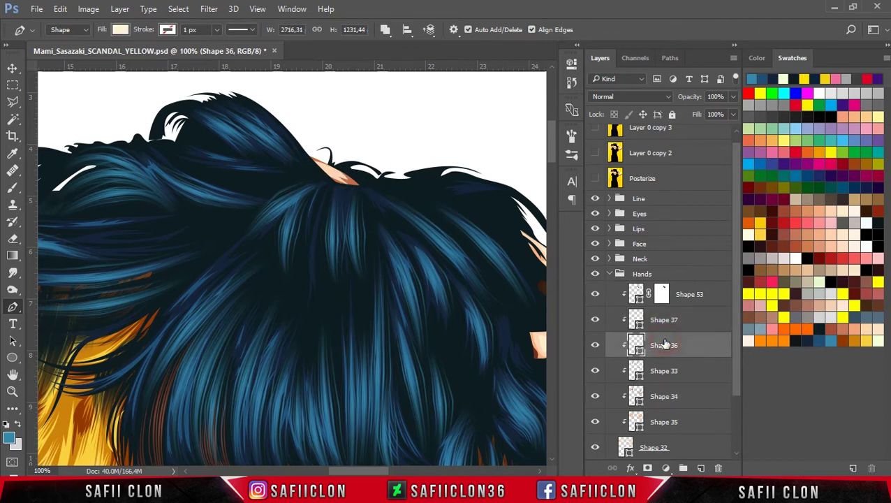
left_click(673, 327)
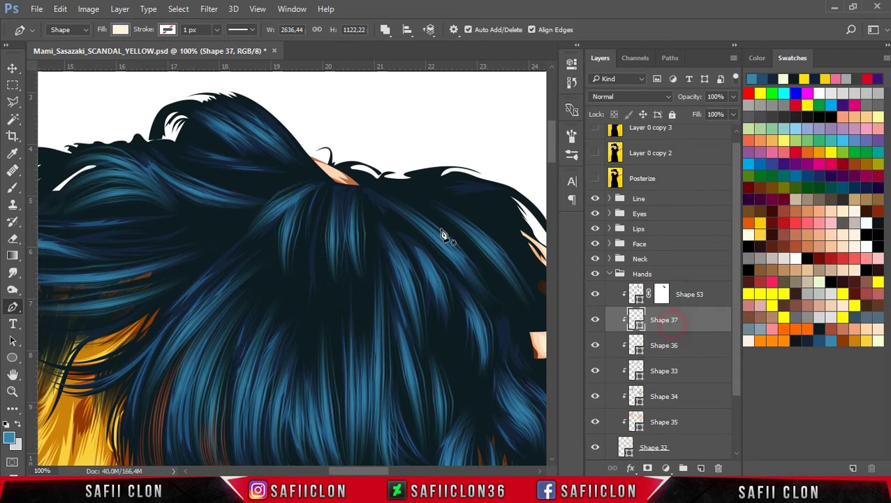
left_click(324, 166)
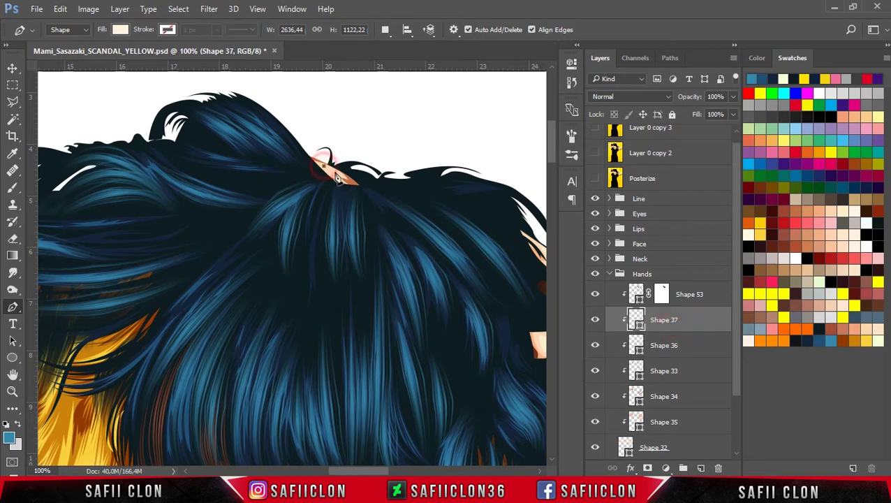
left_click(336, 176)
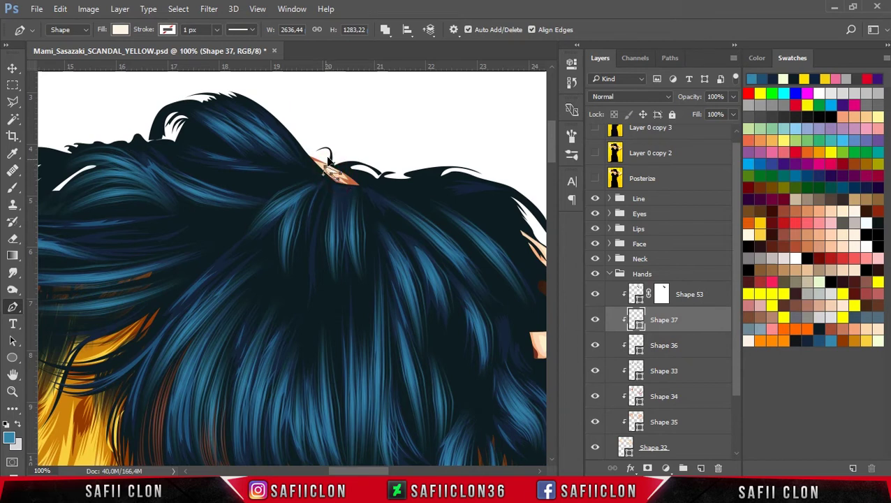
Examine the whole illustration from the retouched hair and hands down to the dress hem
key("ctrl+minus")
key("ctrl+minus")
key("ctrl+minus")
key("ctrl+minus")
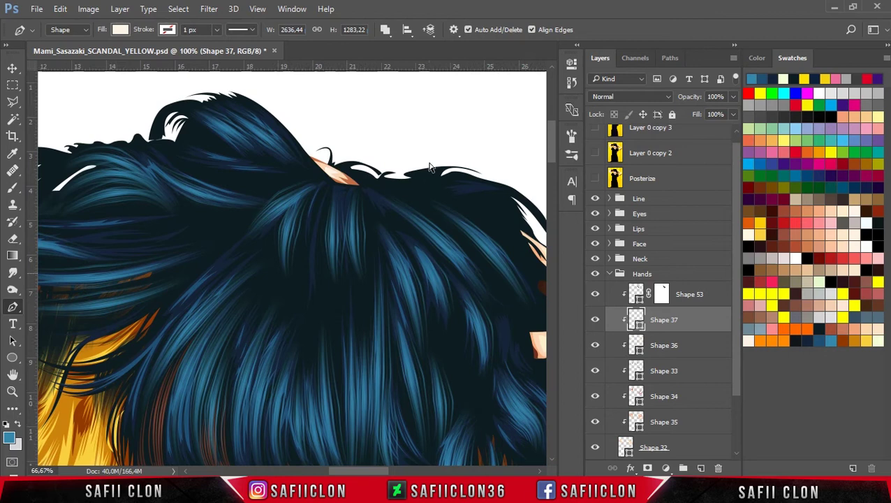
key("ctrl+minus")
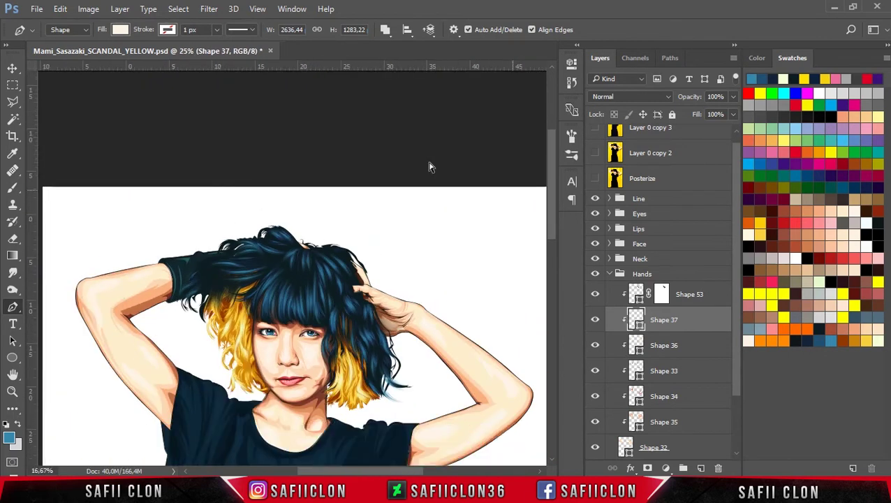
key("ctrl+minus")
left_click_drag(545, 205, 561, 308)
Collapse the Hands layer group
left_click(675, 289)
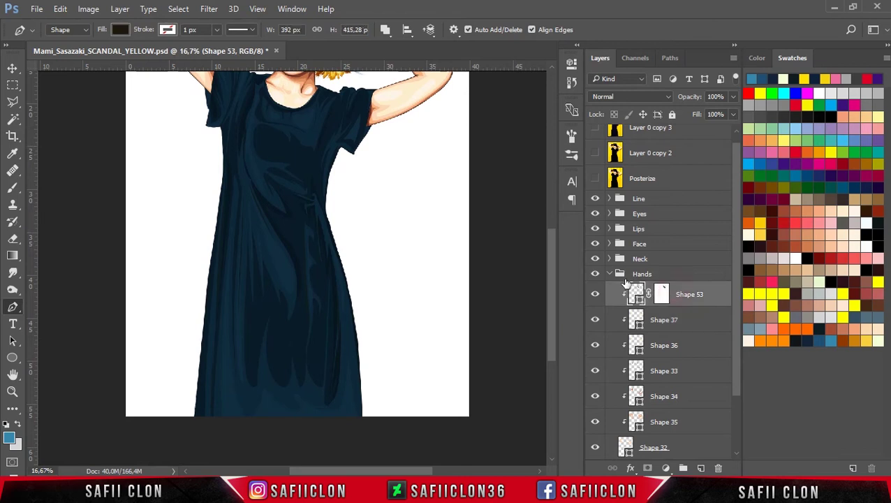
left_click(609, 277)
left_click(609, 274)
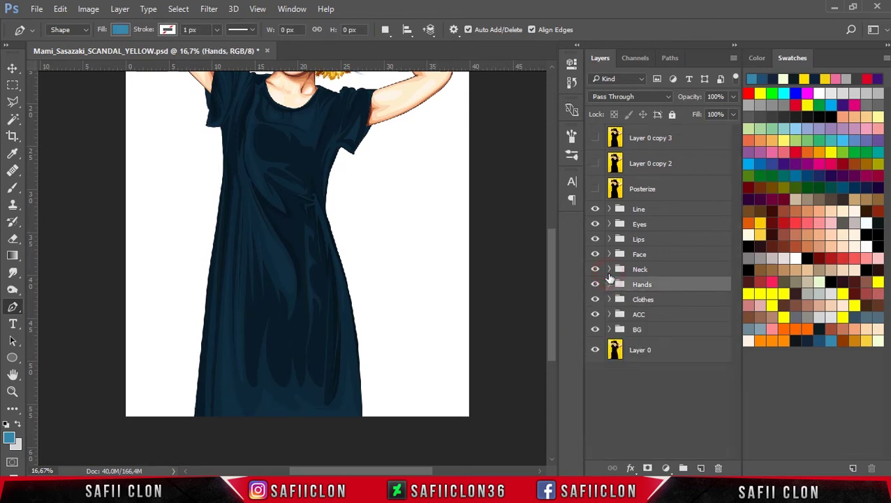
left_click_drag(549, 295, 552, 264)
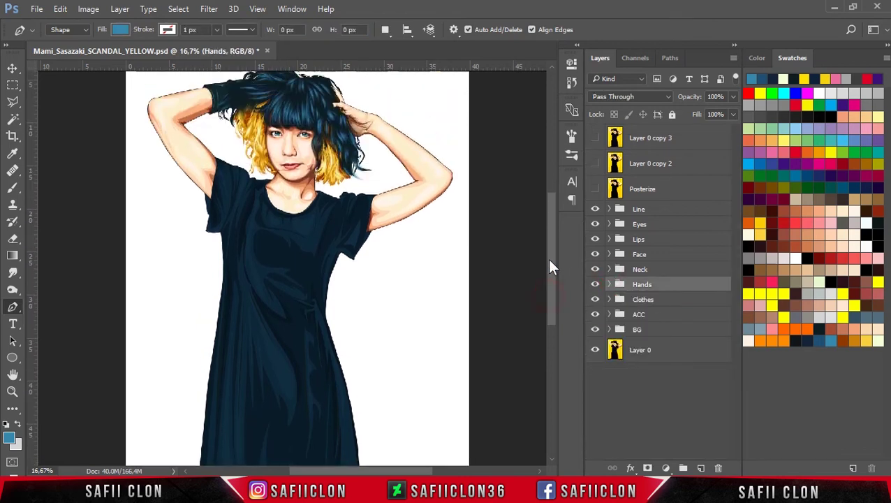
Recolour the Color Fill 1 background layer in the BG group to yellow #fbcb05
left_click(610, 330)
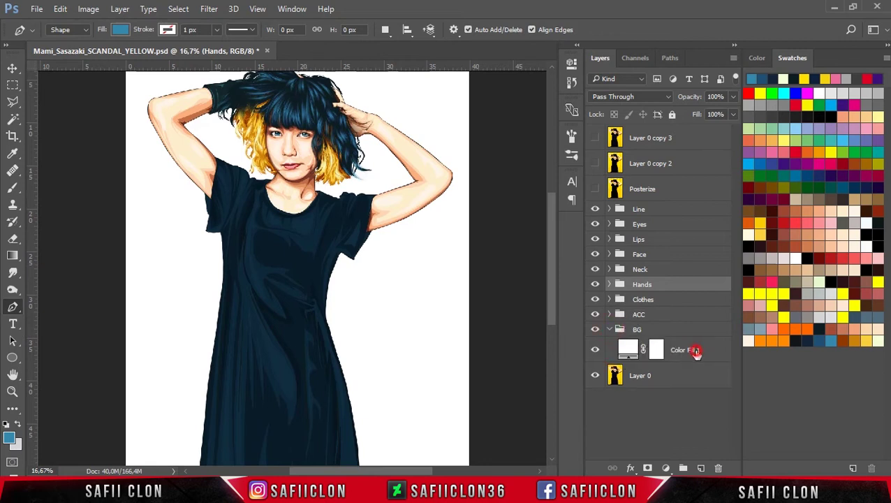
left_click(692, 351)
double_click(629, 347)
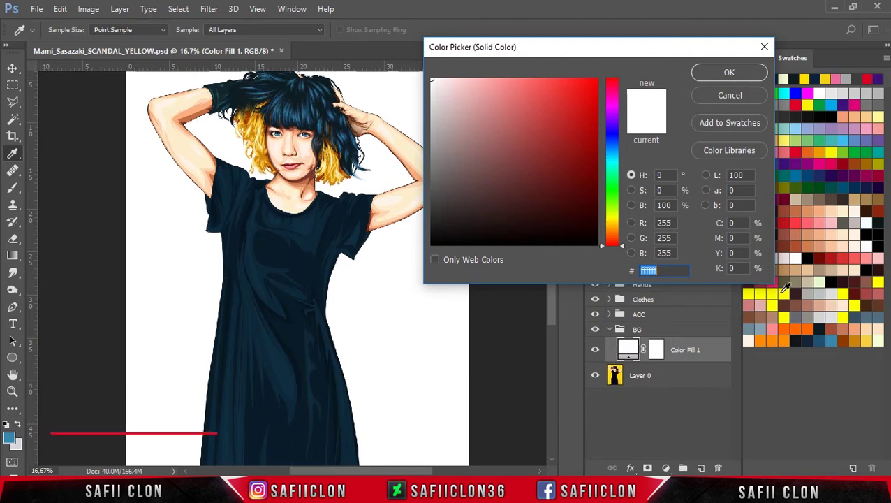
left_click_drag(655, 52, 609, 56)
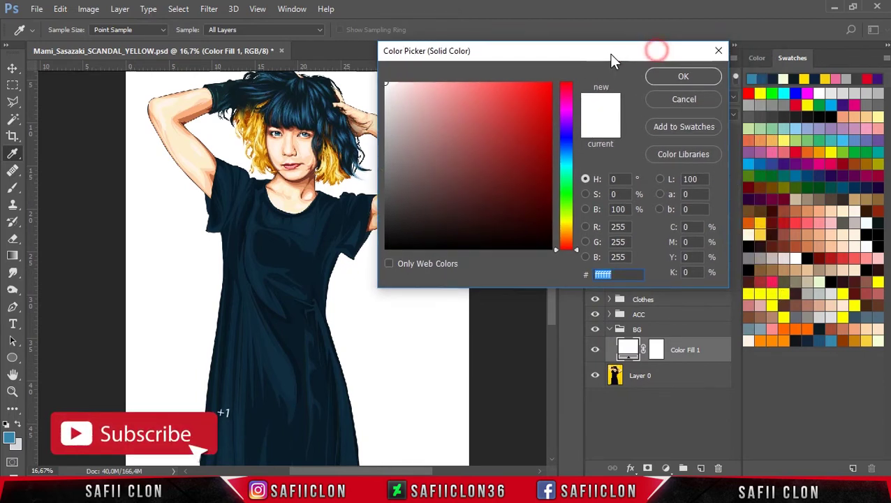
left_click(763, 223)
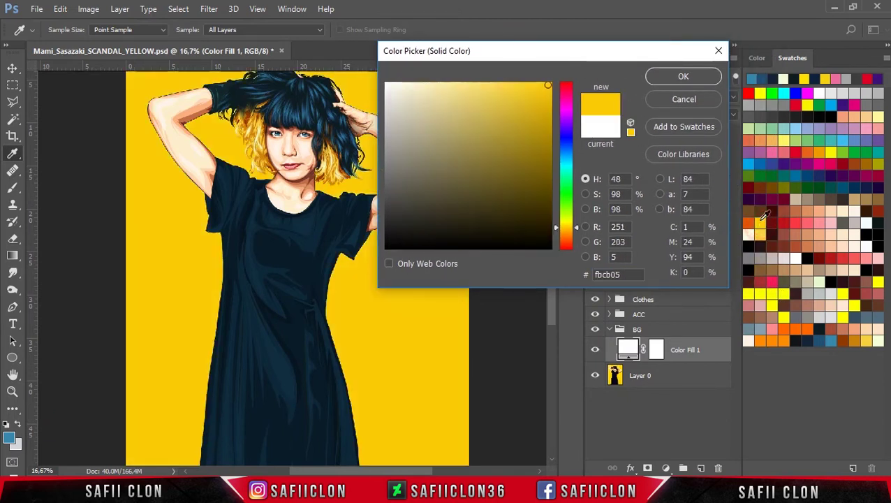
left_click(683, 76)
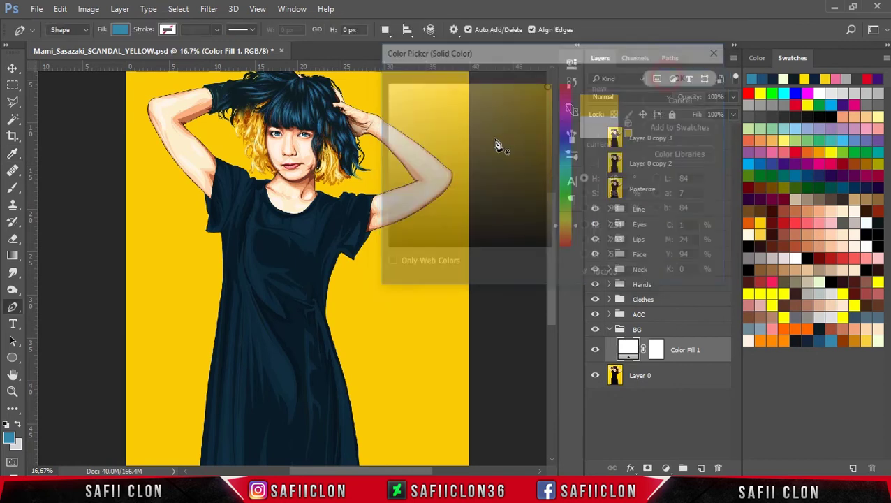
Add a diagonal-stripe pattern fill layer at 758% scale above Color Fill 1 and set its blend mode to Multiply
key("ctrl+minus")
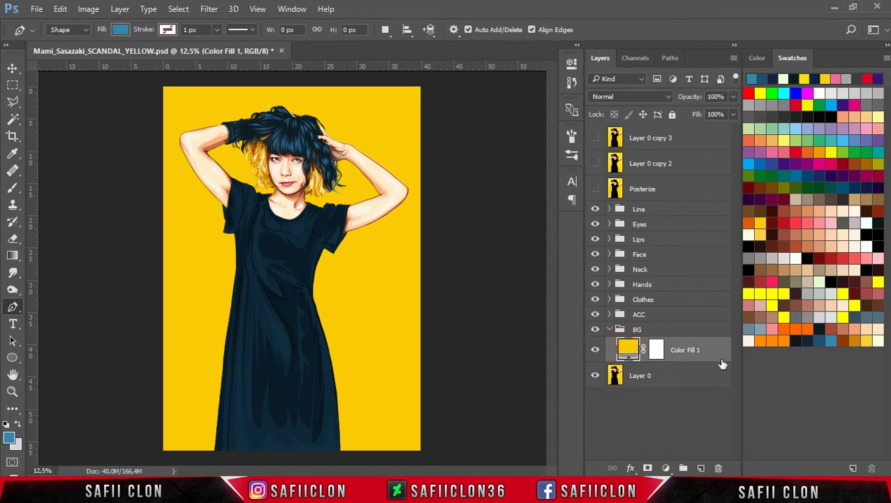
left_click(666, 469)
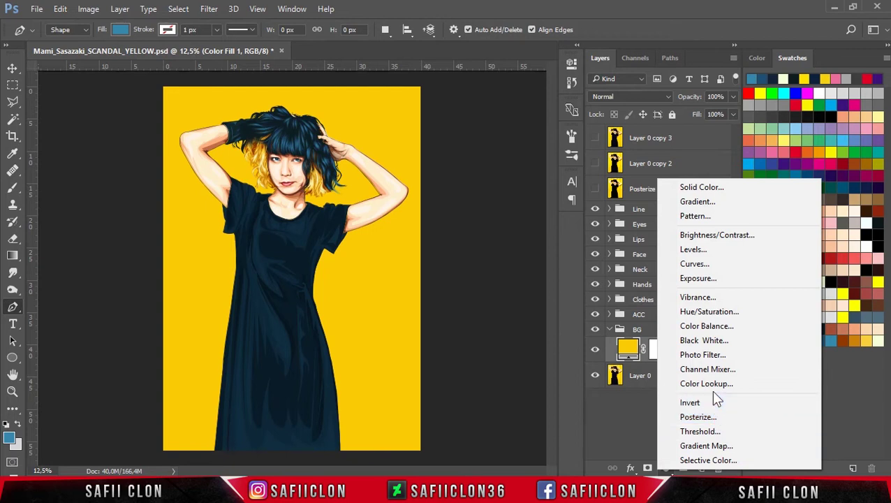
left_click(701, 215)
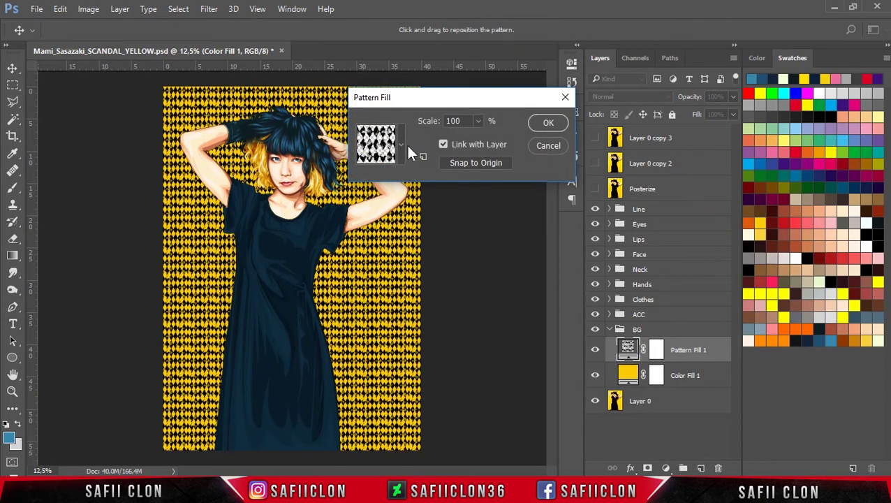
left_click(403, 144)
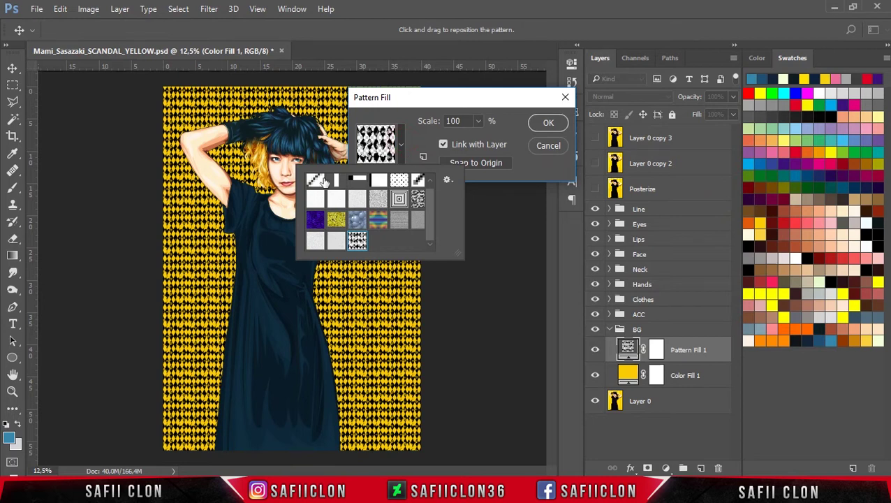
left_click(324, 183)
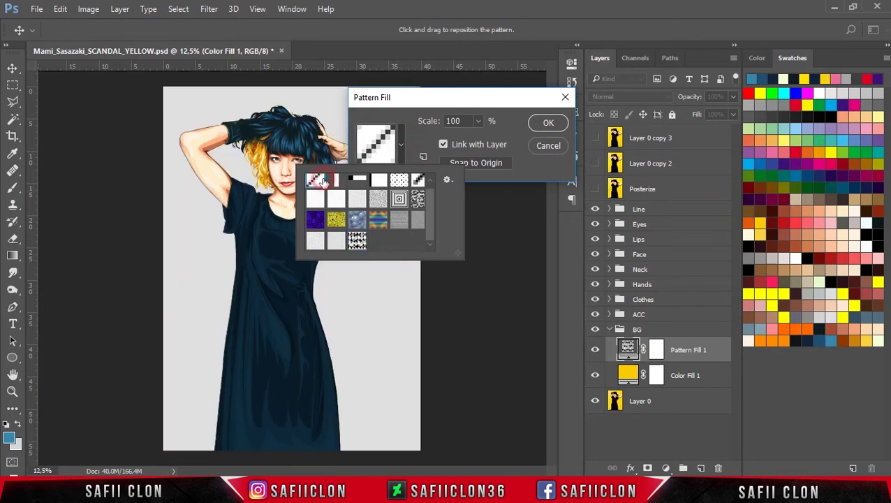
left_click(477, 121)
left_click(477, 120)
left_click_drag(476, 140, 515, 137)
left_click(552, 123)
key("p")
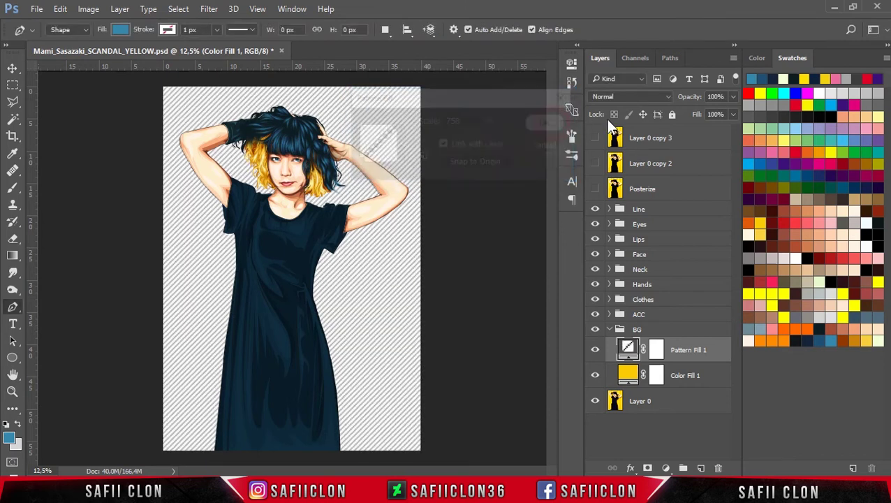
left_click(629, 97)
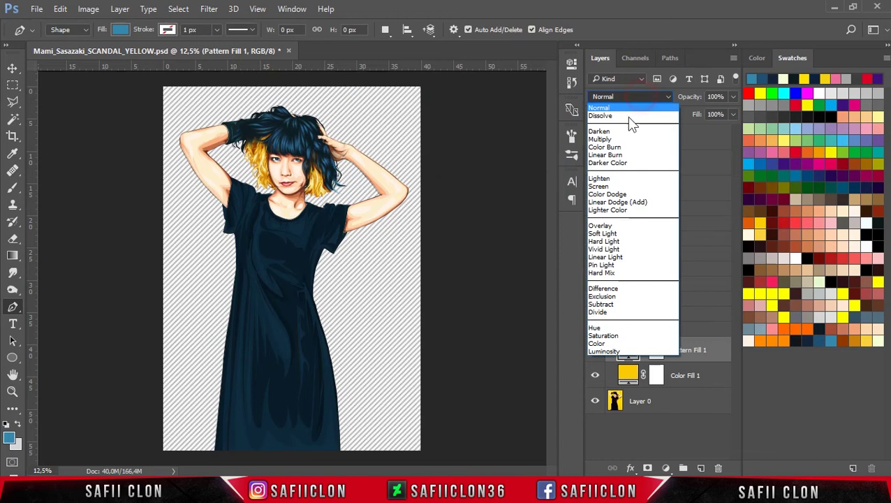
left_click(600, 140)
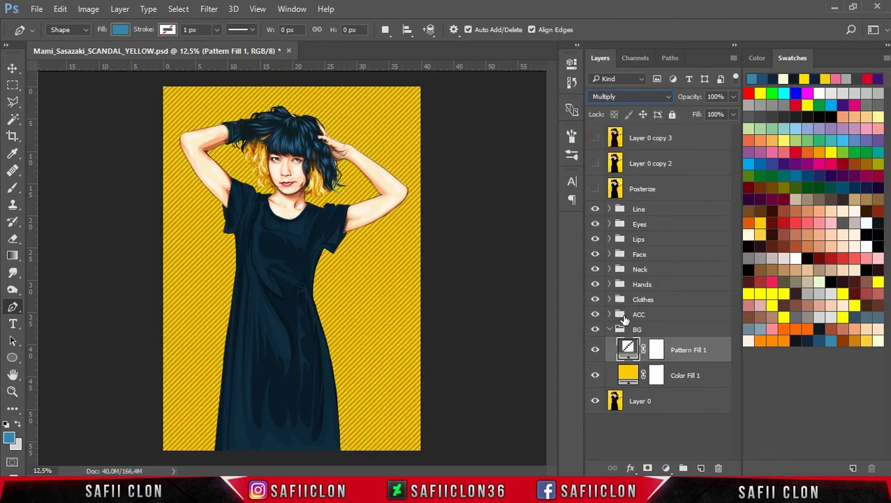
Try several patterns in Pattern Fill 1 at 824% scale and keep the black polka-dot pattern
double_click(628, 349)
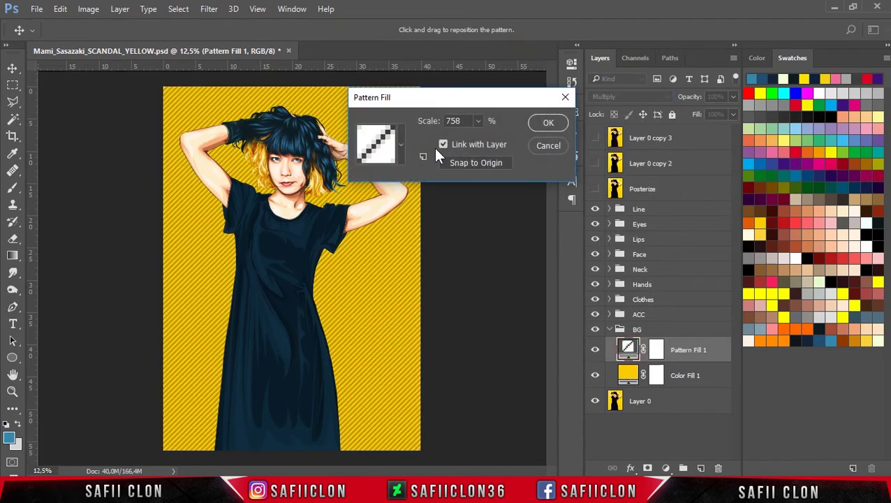
left_click_drag(477, 136, 482, 136)
left_click(403, 145)
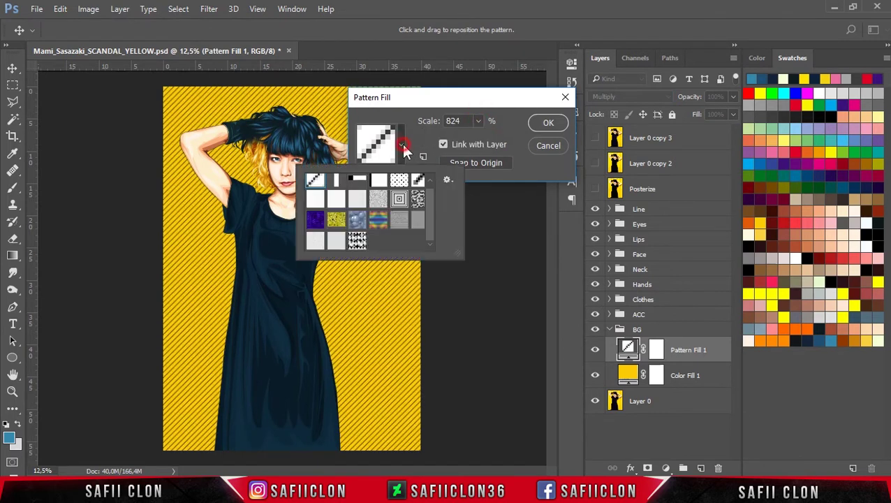
left_click(338, 181)
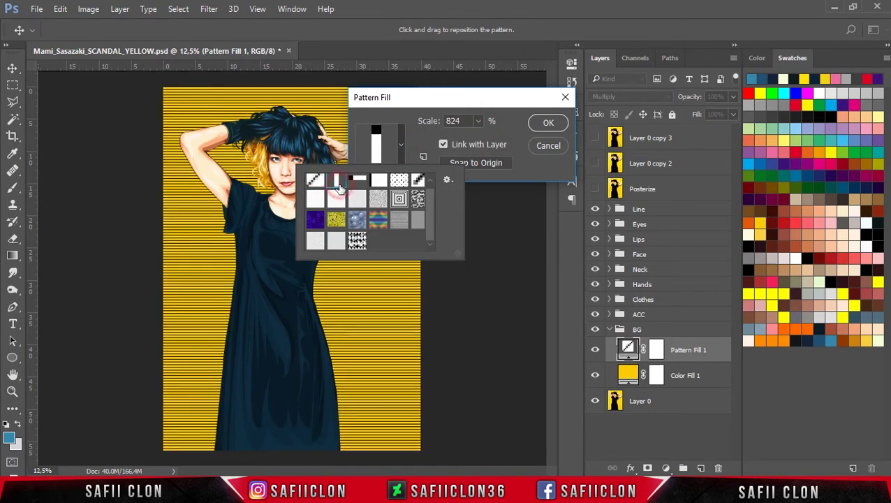
left_click(357, 181)
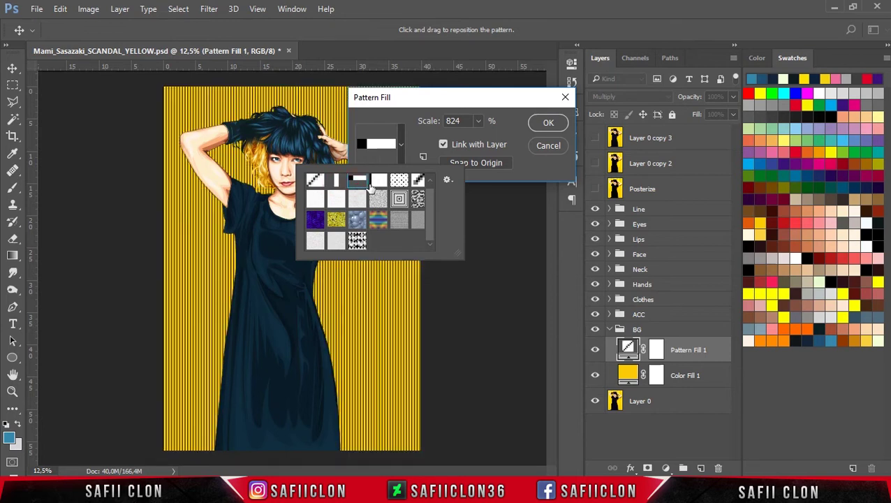
left_click(378, 182)
left_click(399, 183)
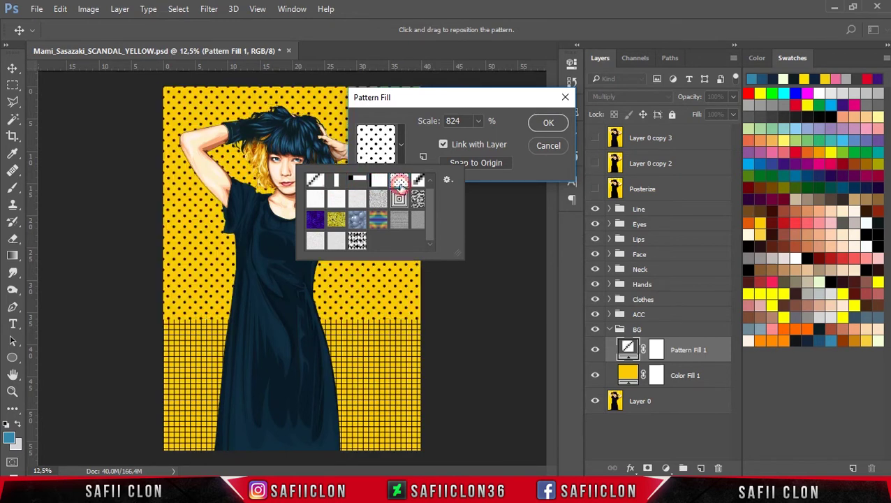
left_click(408, 137)
mouse_move(425, 97)
left_mouse_down()
mouse_move(604, 93)
mouse_move(438, 100)
left_mouse_up()
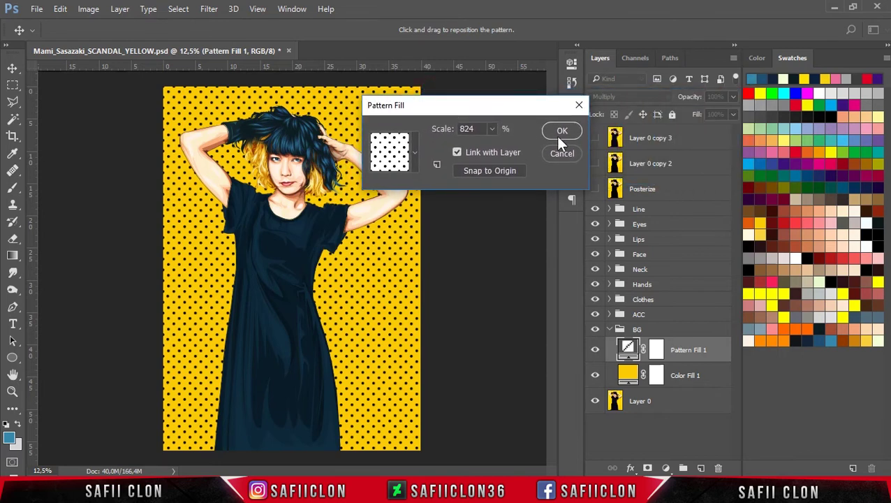
left_click(565, 132)
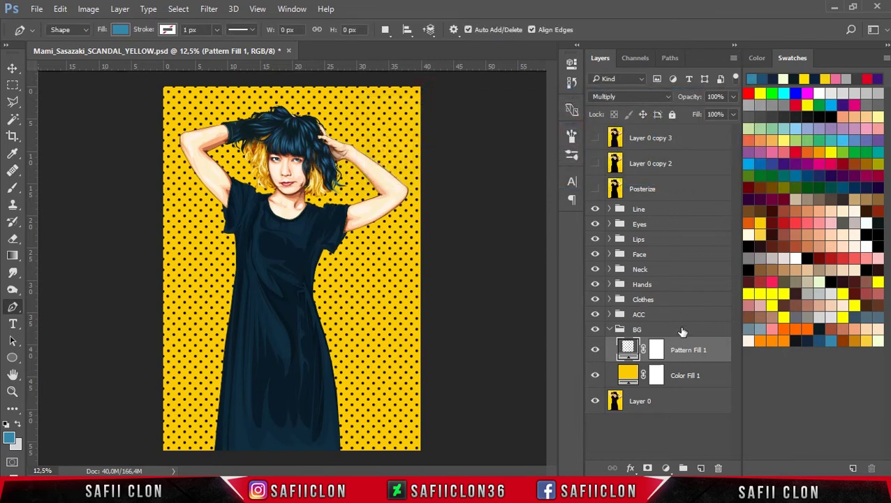
Stamp the figure alone into a new layer above the Line group with BG and Layer 0 hidden, and show BG again
left_click(595, 331)
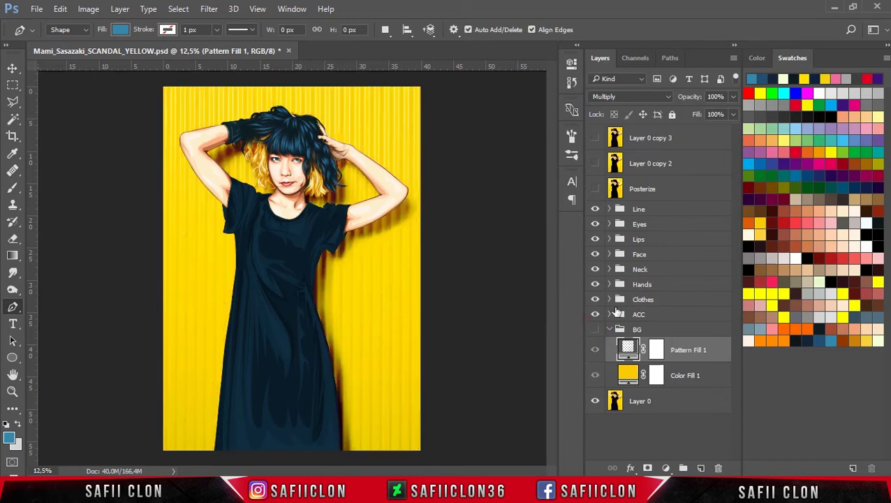
left_click(595, 401)
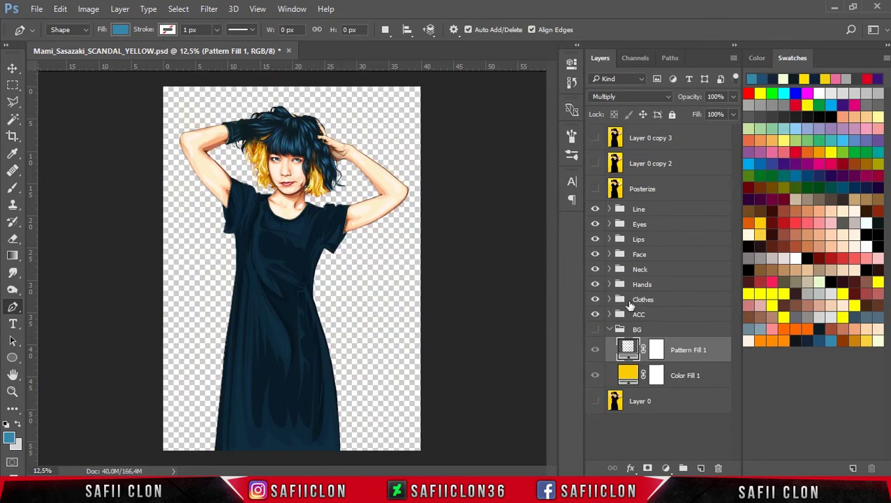
left_click(664, 210)
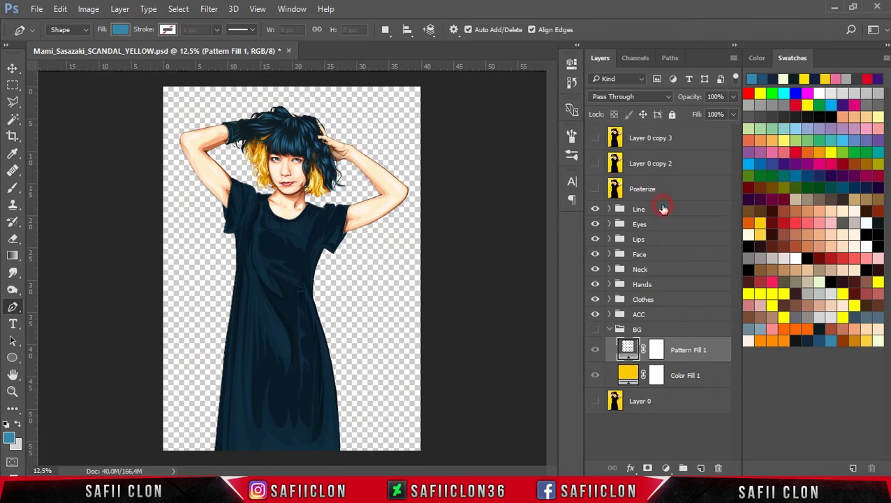
key("ctrl+shift+alt+e")
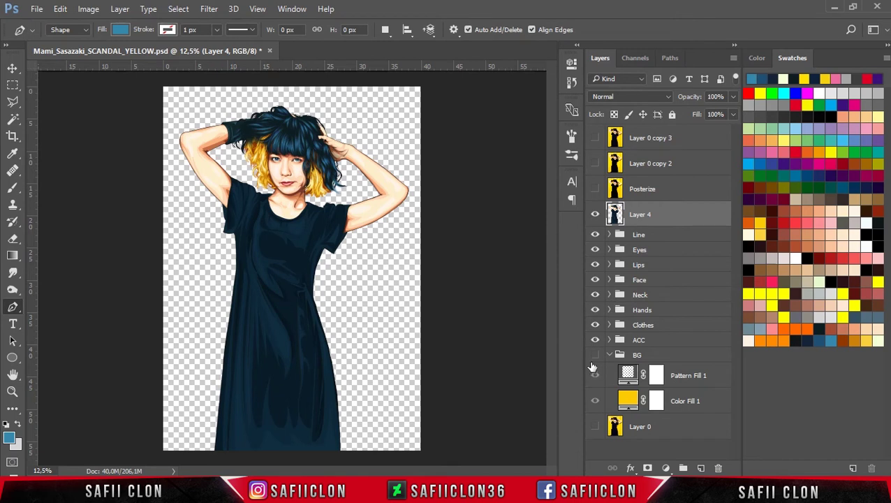
left_click(594, 355)
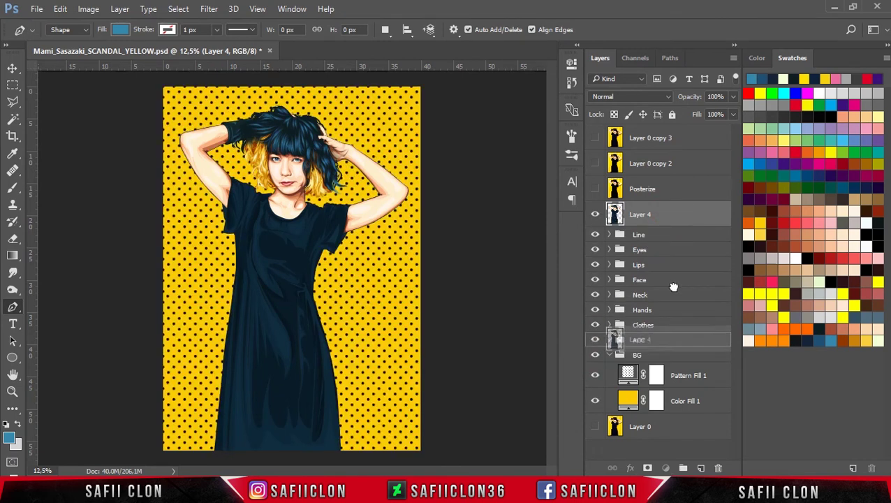
Shift the merged figure copy, Layer 4, slightly to the right and place it in the BG group above Pattern Fill 1
key("ctrl+t")
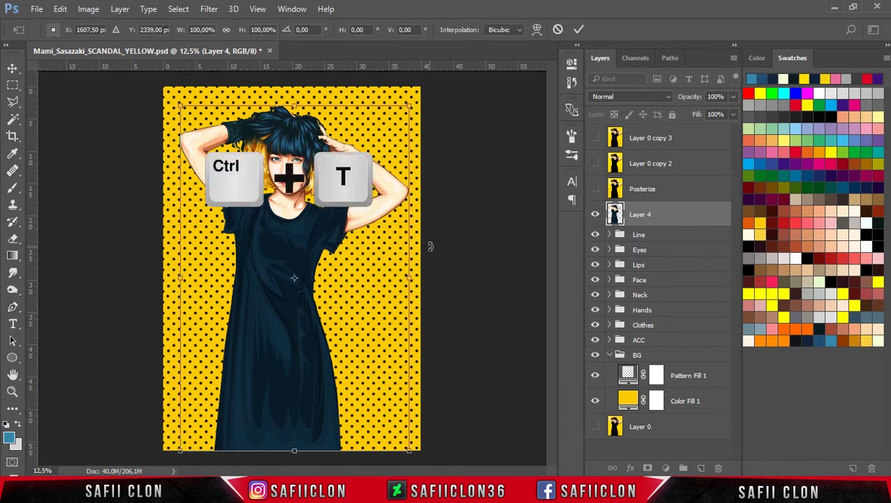
key("shift+Right")
key("shift+Right")
key("shift+Right")
key("shift+Right")
key("shift+Right")
key("shift+Right")
key("shift+Right")
key("Right")
key("Right")
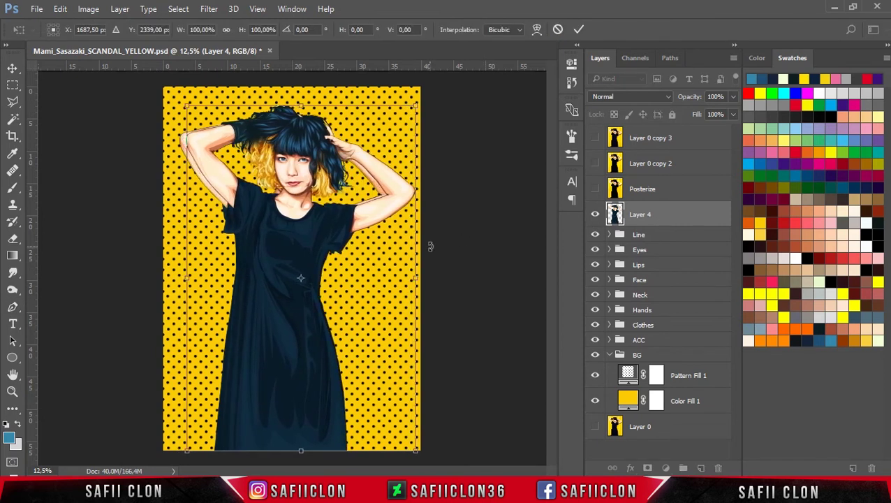
key("Return")
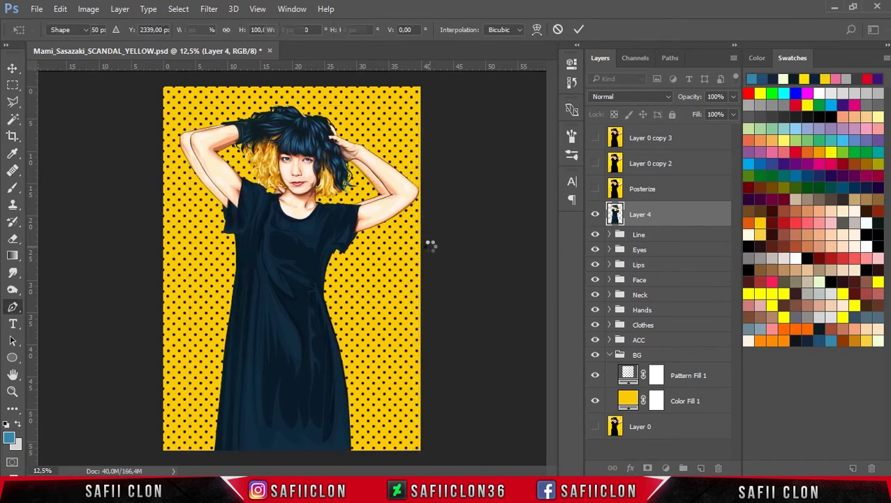
key("p")
left_click_drag(659, 221, 665, 346)
Darken Layer 4 into a shadow with a near-black Satin effect at 100% opacity and set the layer's own opacity to 73%
right_click(686, 349)
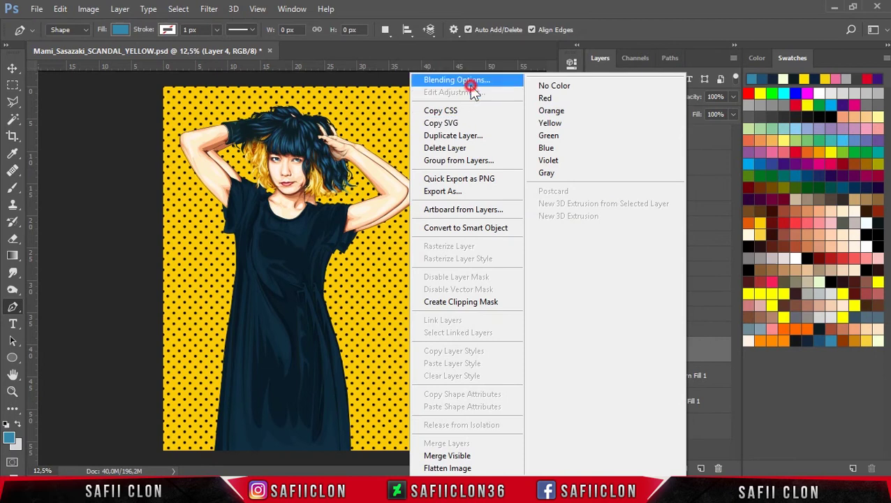
left_click(470, 85)
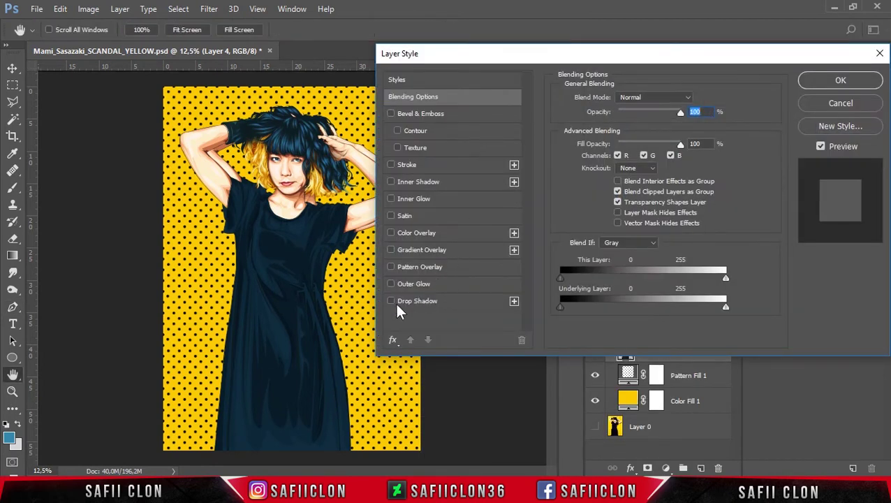
left_click(391, 165)
left_click(391, 165)
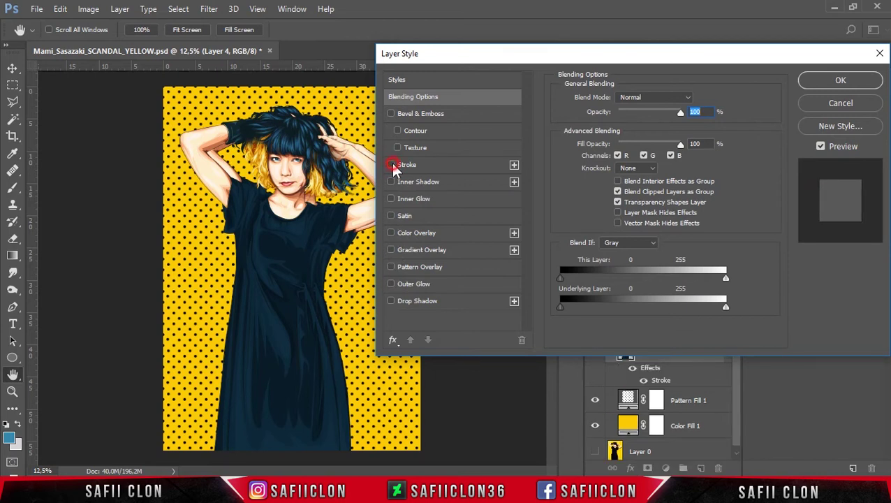
left_click(392, 216)
left_click(435, 221)
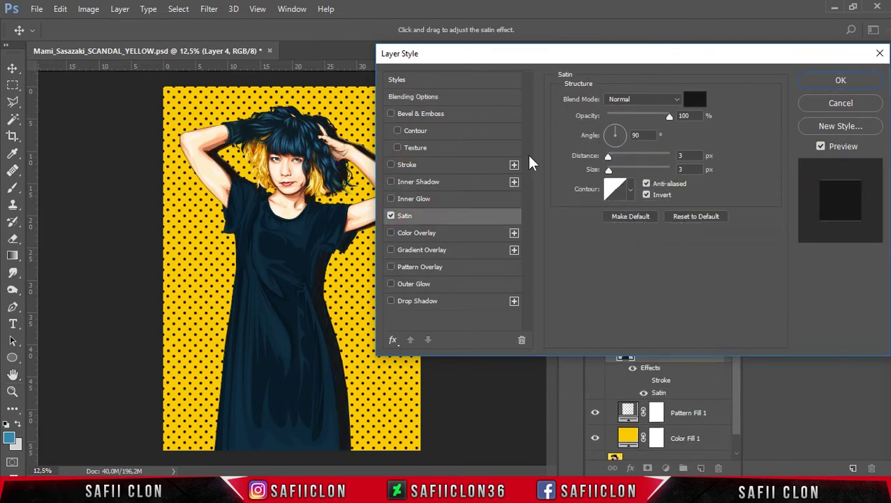
left_click_drag(494, 60, 467, 59)
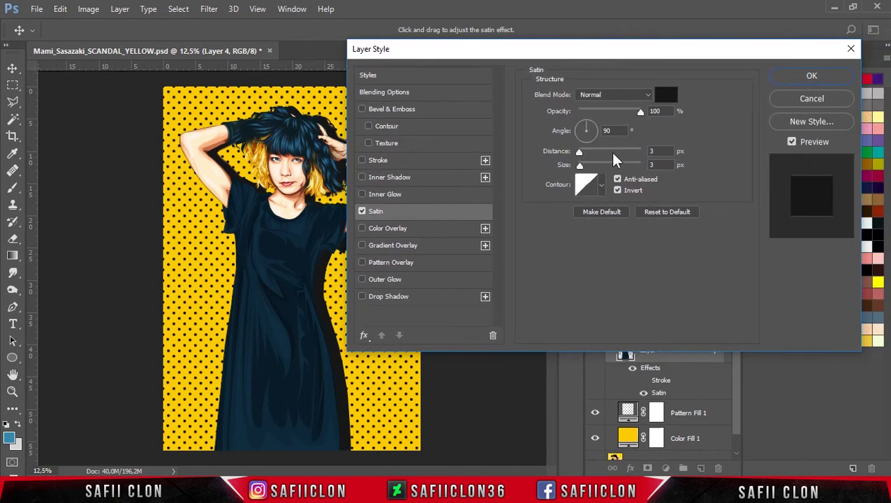
left_click_drag(641, 112, 669, 113)
left_click(802, 78)
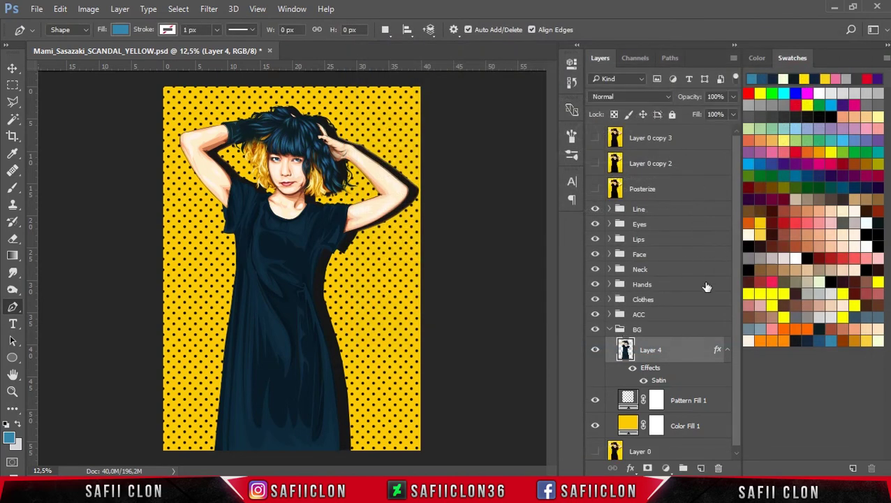
left_click(733, 97)
left_click_drag(717, 112, 711, 111)
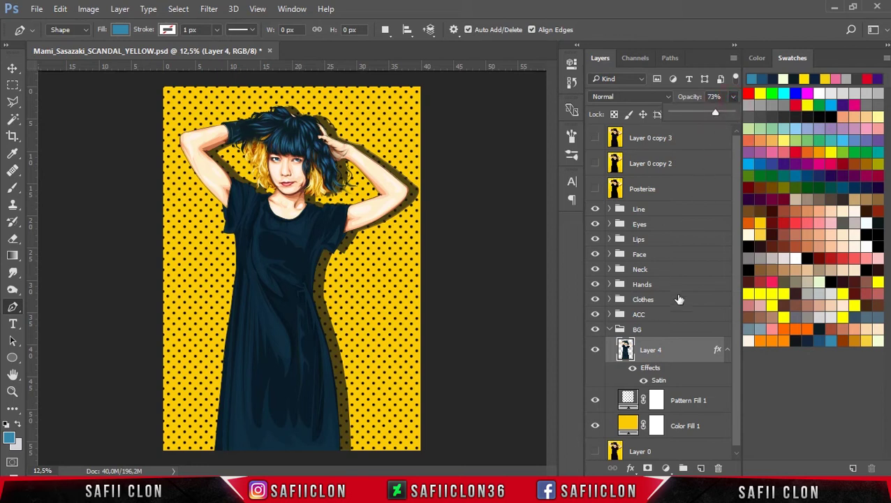
Collapse Layer 4's effects list, then check what the Line group and its Shape 1 layer contribute by toggling their visibility
left_click(728, 351)
left_click(728, 350)
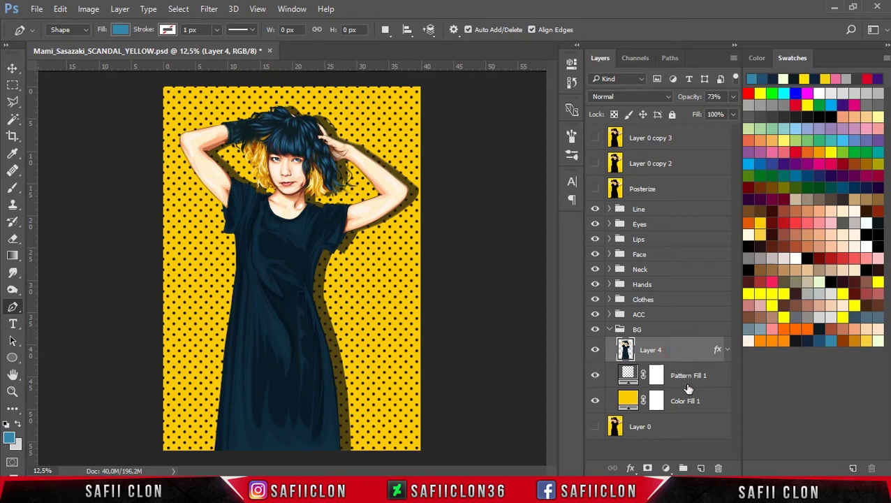
left_click(664, 213)
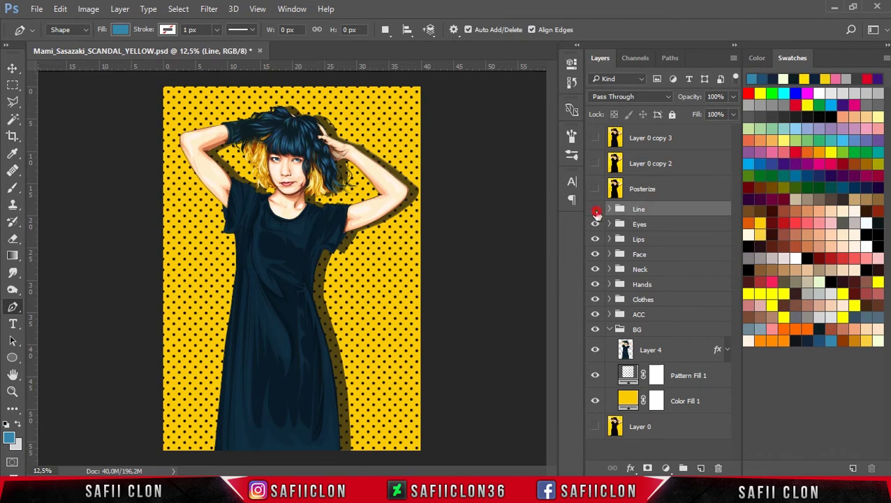
left_click(596, 209)
left_click(596, 210)
left_click(610, 209)
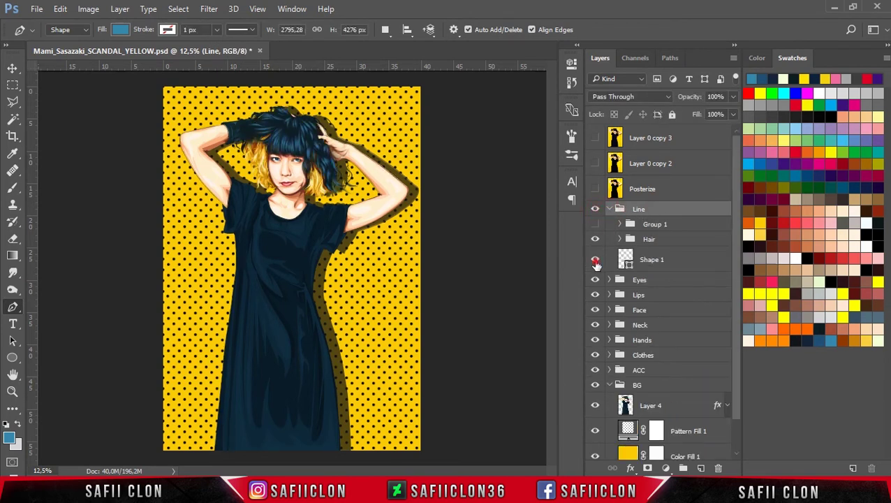
left_click(596, 261)
left_click(595, 260)
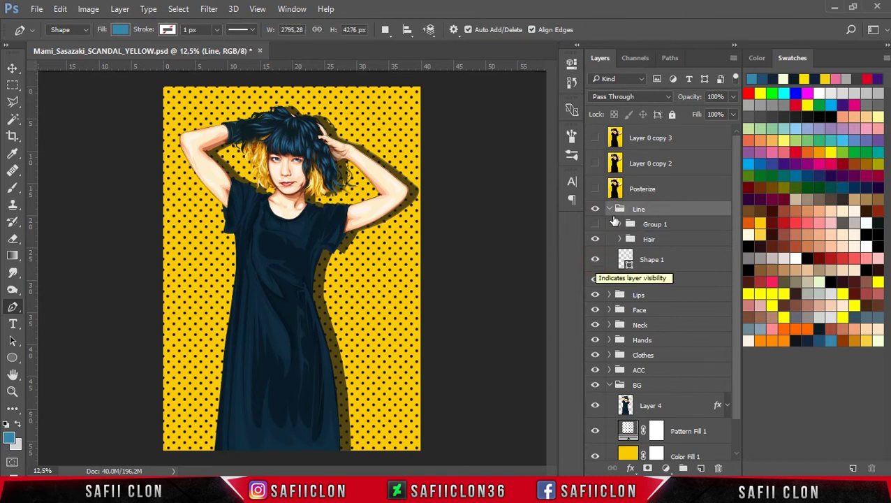
left_click(610, 209)
Add a new layer at the top of the Line group, directly above Group 1
key("ctrl+plus")
key("ctrl+plus")
key("ctrl+plus")
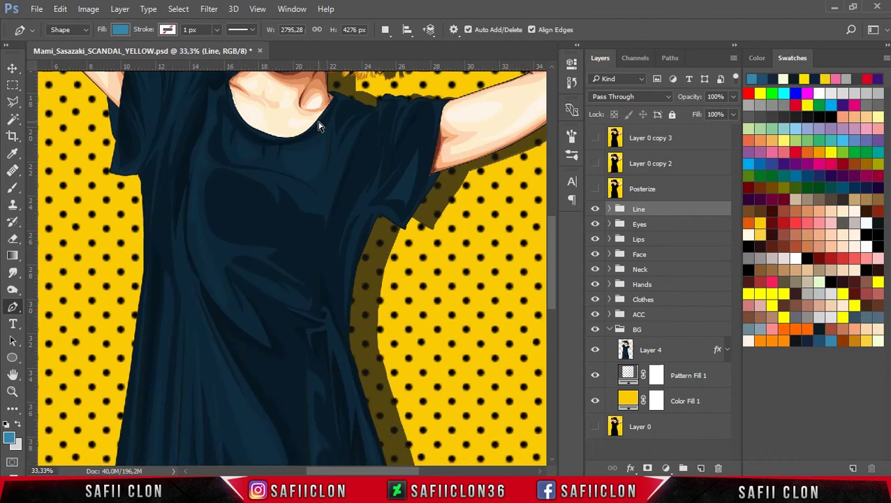
key("ctrl+plus")
left_click_drag(548, 255, 546, 176)
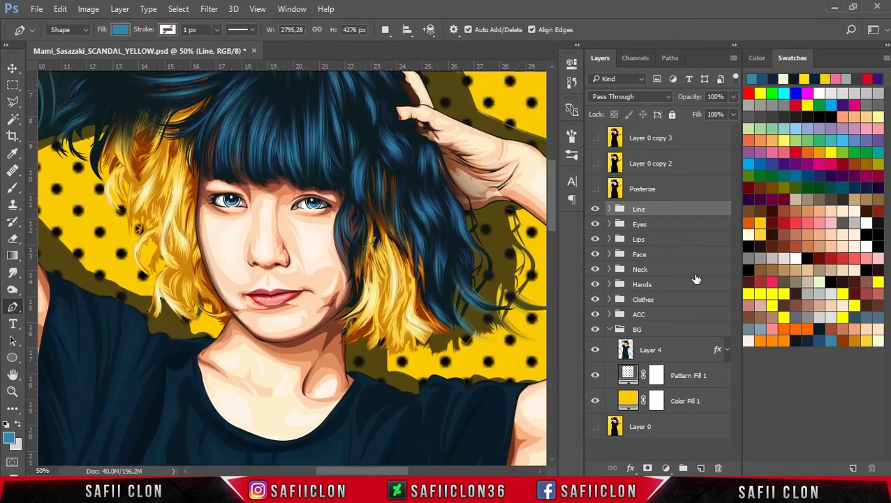
left_click(610, 210)
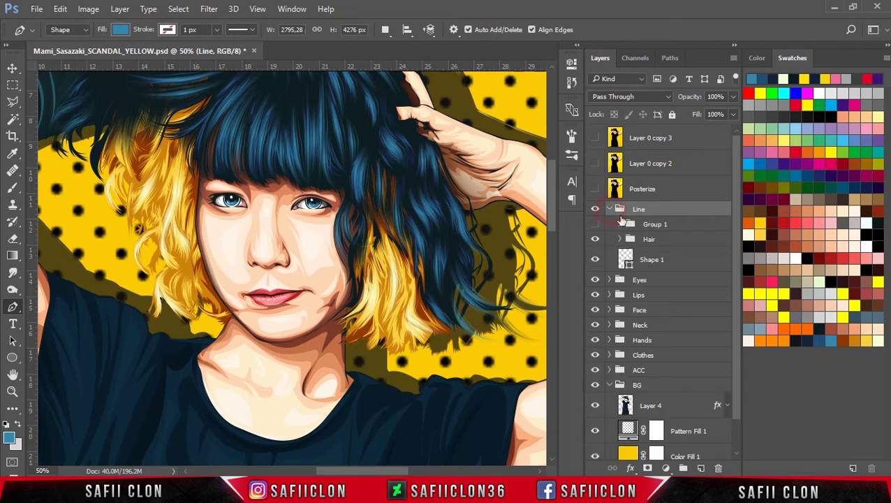
left_click(671, 227)
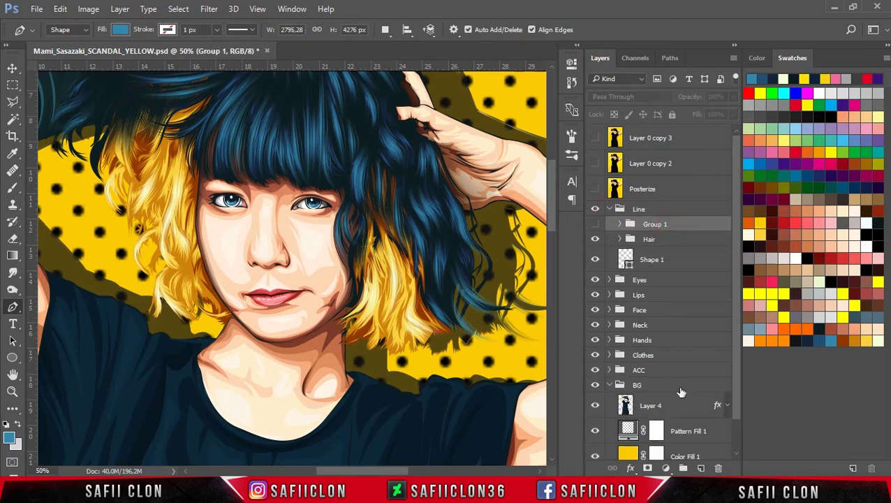
left_click(701, 468)
Choose the 1344 px eyelash brush tip for the Brush tool
left_click_drag(11, 188, 61, 196)
left_click(60, 192)
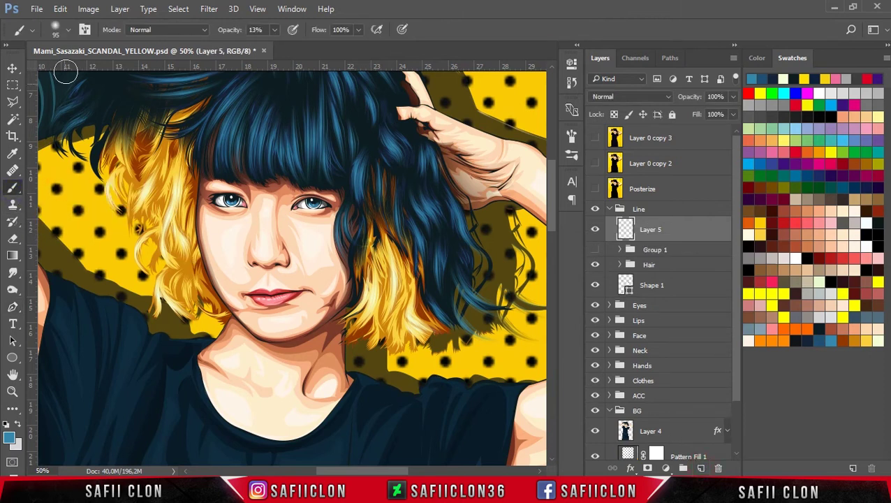
left_click(67, 33)
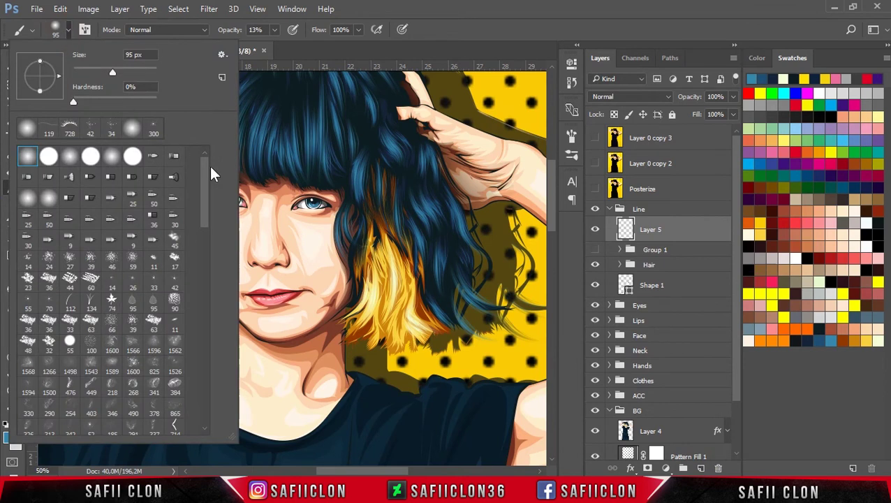
left_click_drag(207, 183, 200, 352)
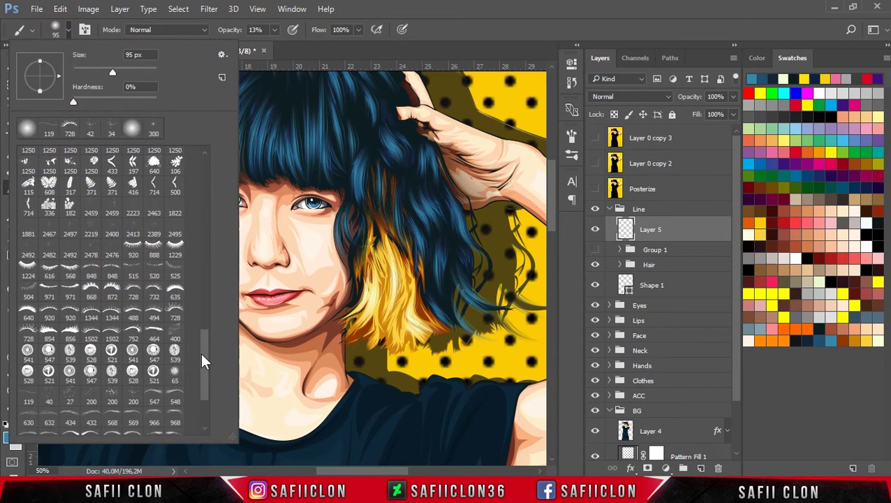
left_click(112, 308)
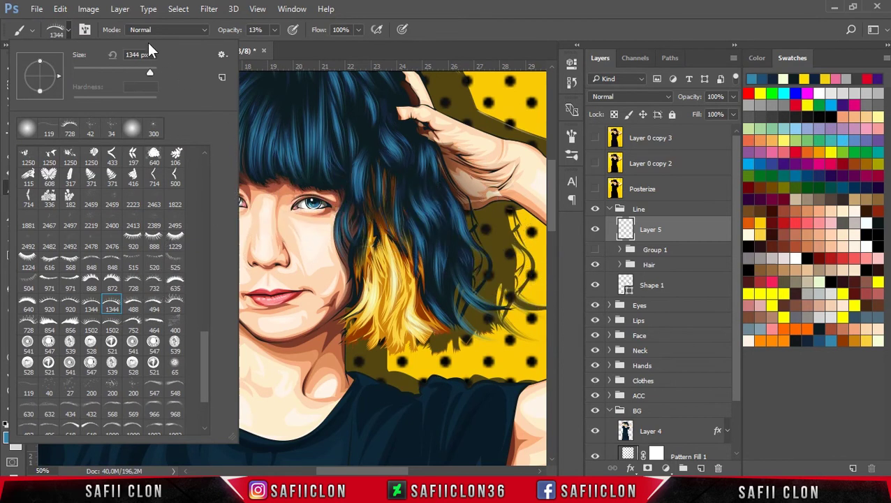
left_click(69, 26)
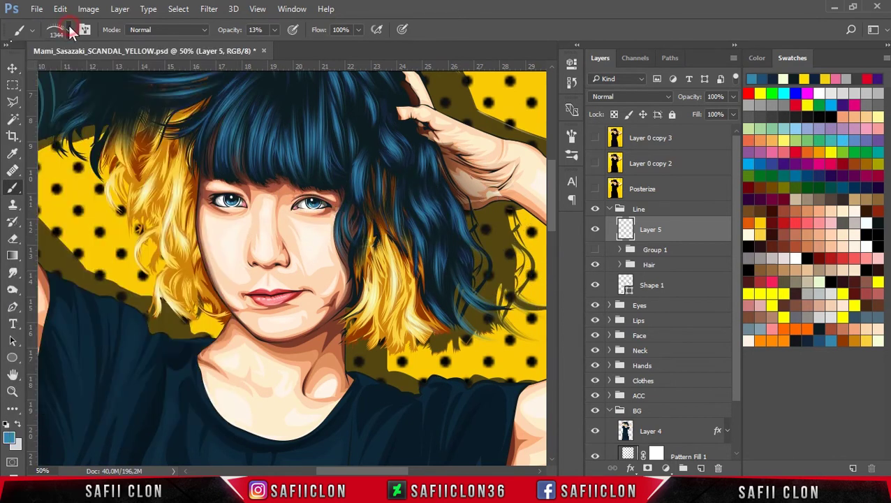
left_click(69, 29)
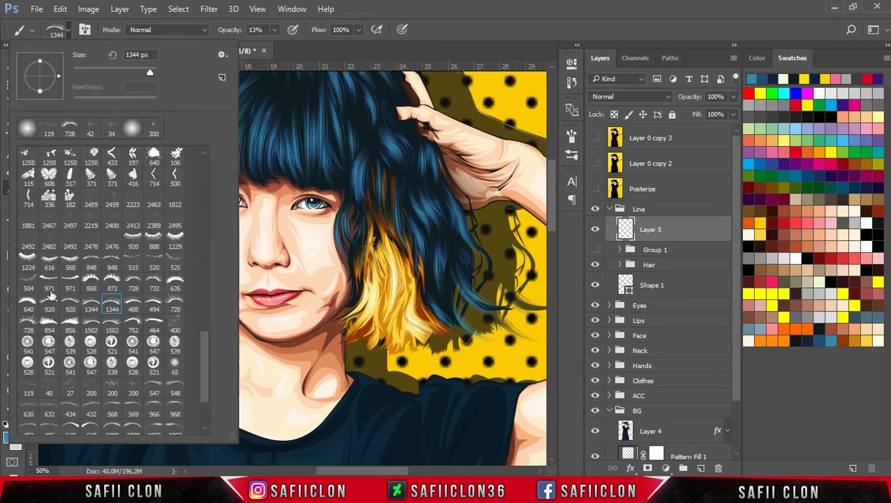
Sample the near-black nose line (#0e1d20) as the foreground color and stamp one eyelash on Layer 5 at 100% brush opacity
left_click(7, 438)
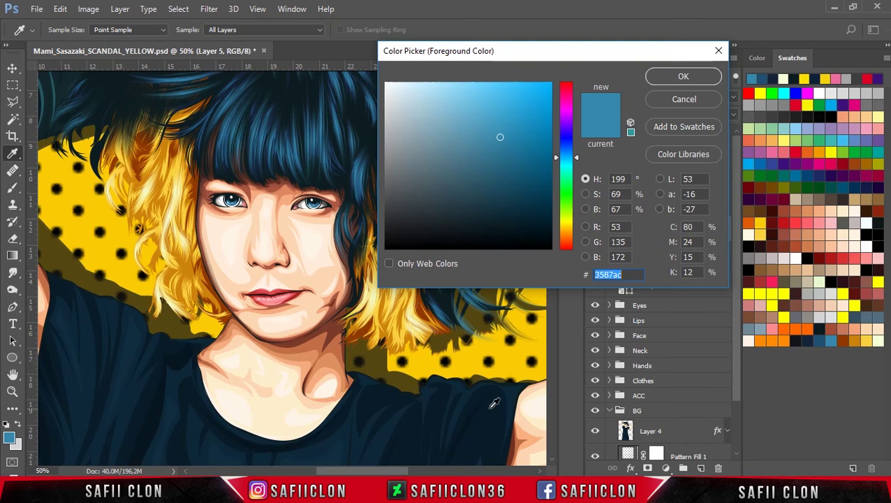
key("ctrl+plus")
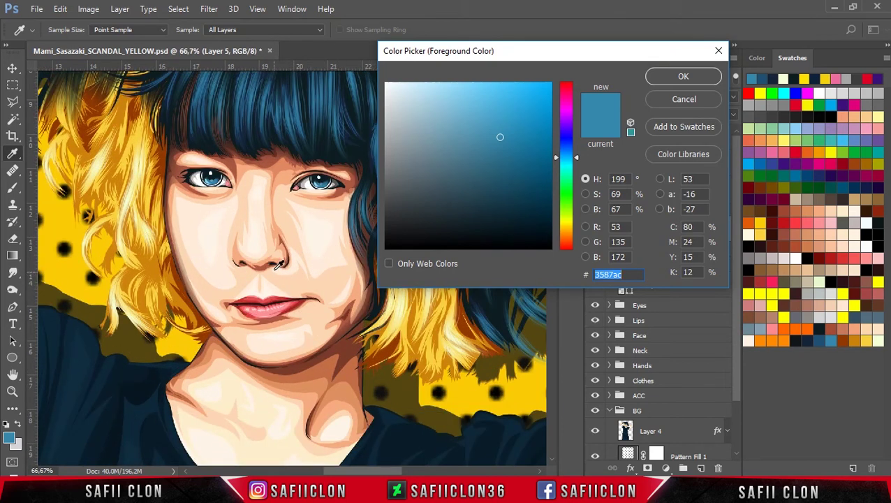
left_click(274, 262)
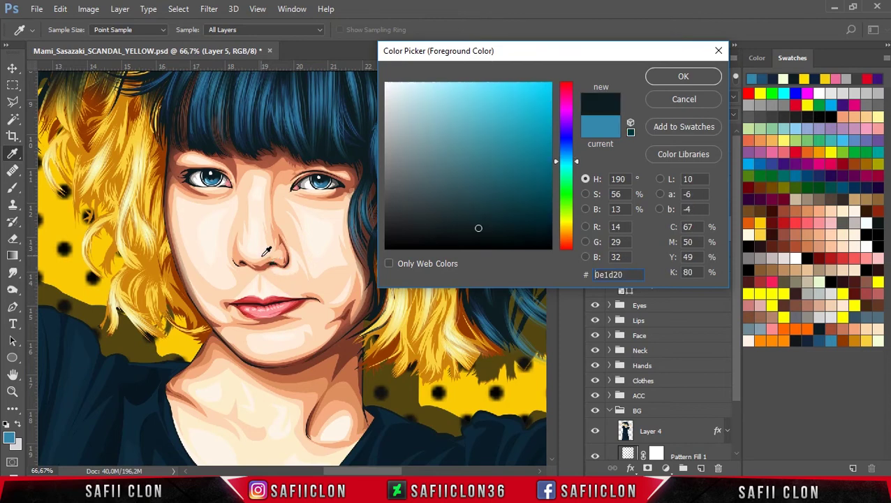
left_click(677, 78)
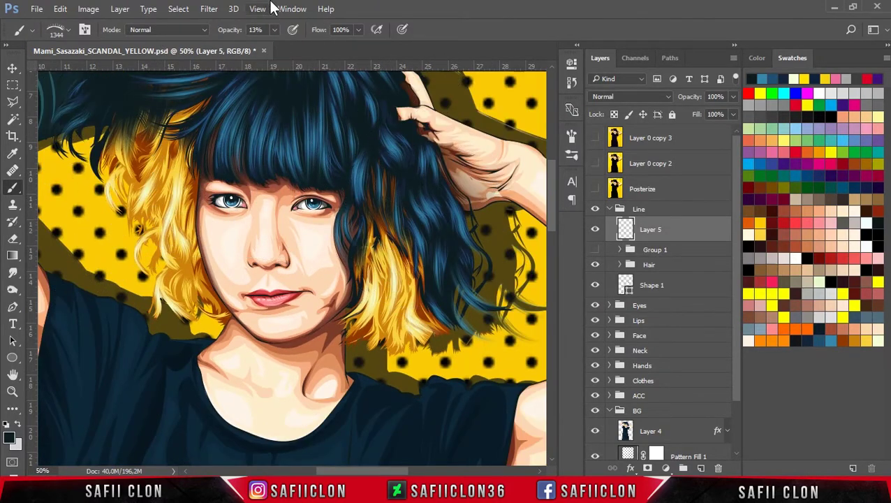
left_click(275, 29)
left_click_drag(318, 45, 333, 47)
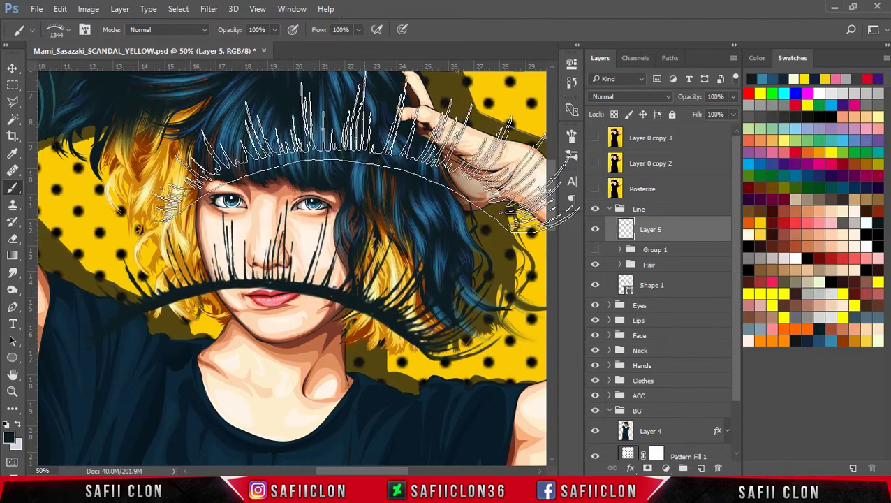
Scale the stamped eyelash down and fit it onto the upper lid of the eye on the image's left
key("ctrl+t")
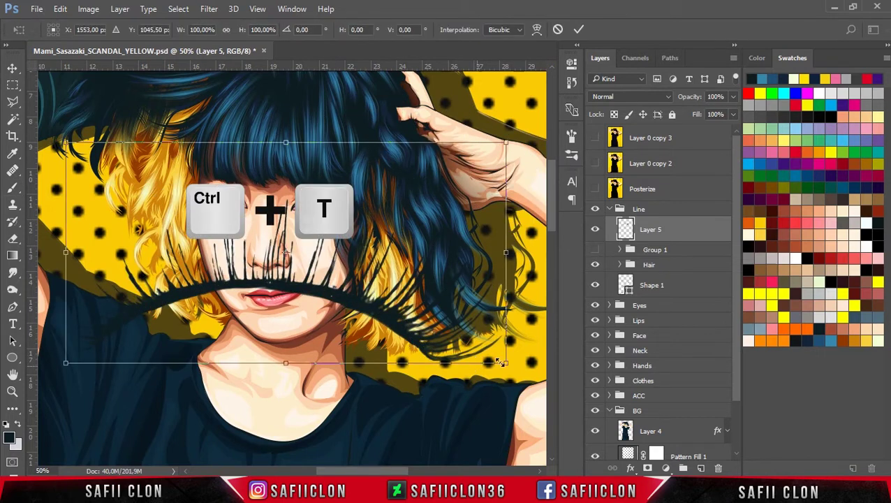
left_click_drag(504, 362, 247, 170)
key("ctrl+plus")
key("ctrl+plus")
left_click_drag(201, 139, 231, 143)
key("Return")
key("b")
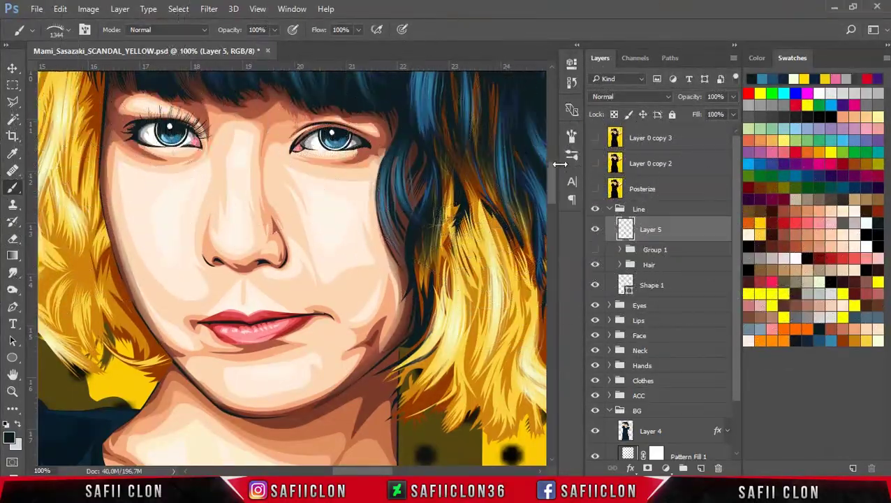
Duplicate the eyelash layer, Layer 5, keeping the name Layer 5 copy
right_click(676, 233)
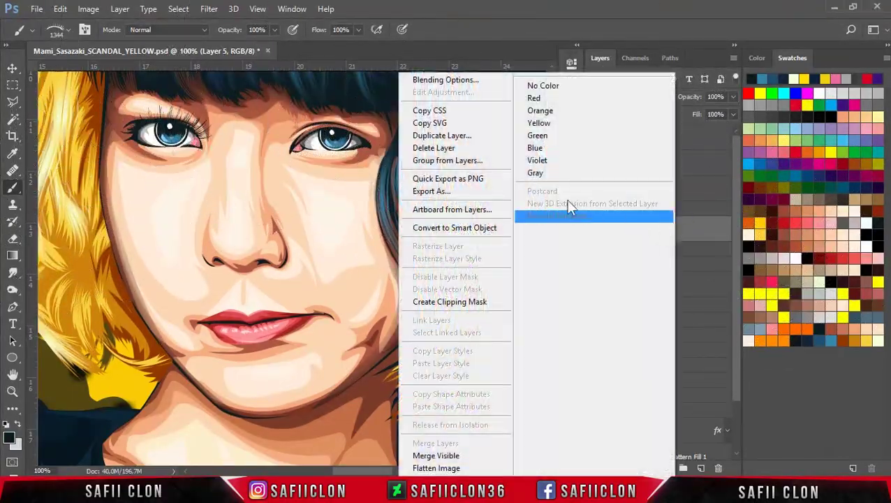
left_click(442, 136)
left_click(559, 144)
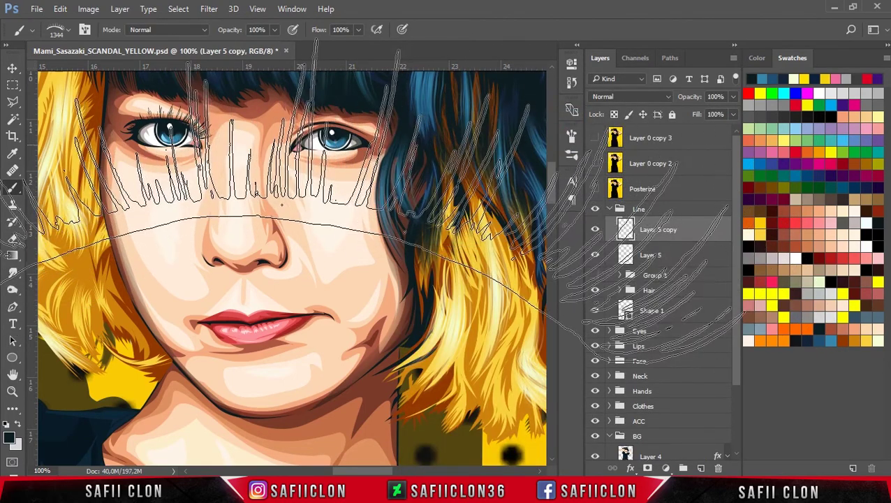
Flip the eyelash copy horizontally, place it on the other eye's upper lid and rotate it about 5.7° to fit
key("ctrl+t")
left_click_drag(185, 125, 340, 187)
right_click(339, 184)
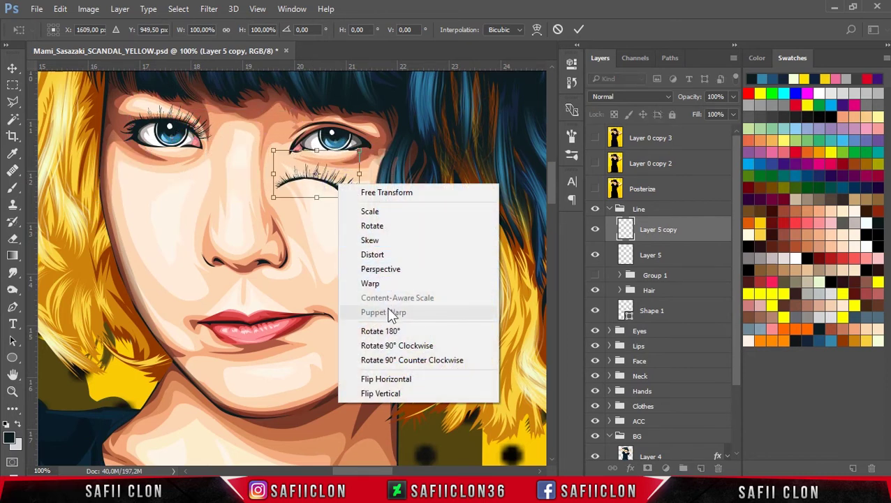
left_click(402, 379)
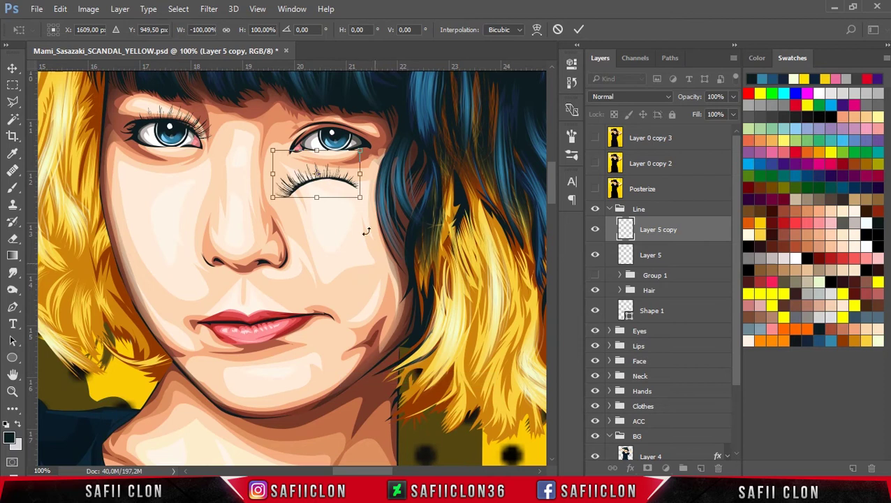
left_click_drag(337, 190, 356, 124)
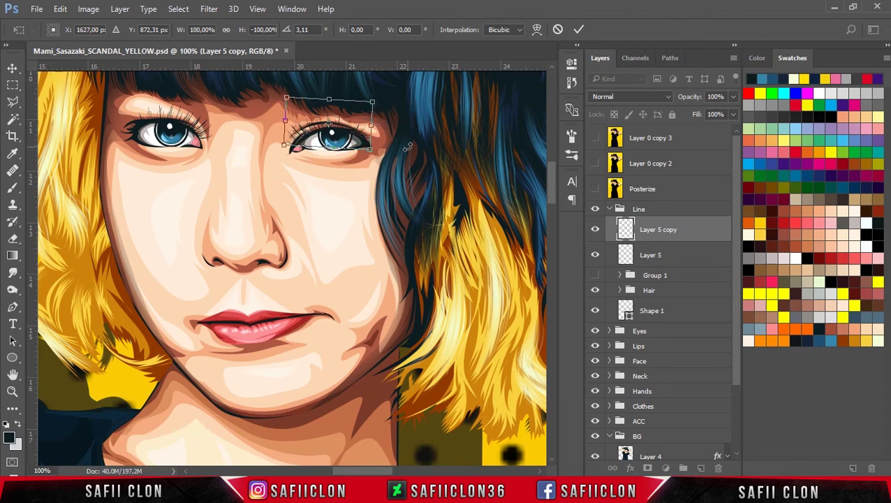
left_click_drag(404, 165, 407, 169)
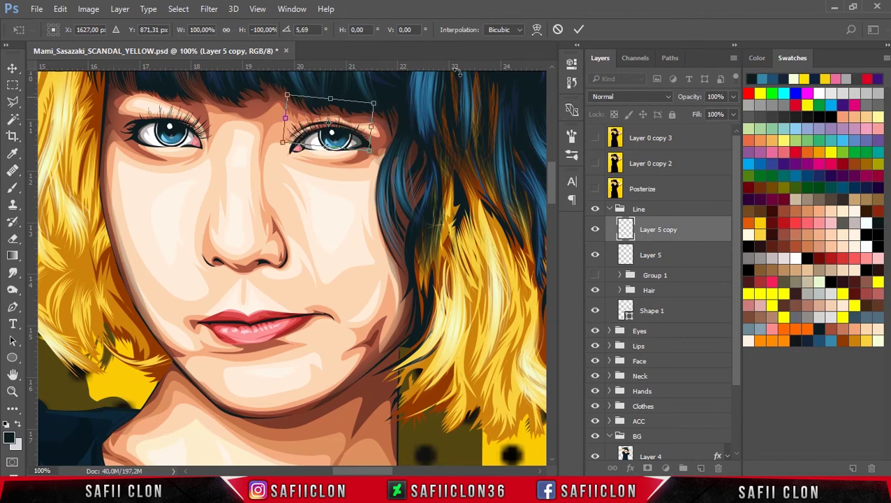
left_click(578, 30)
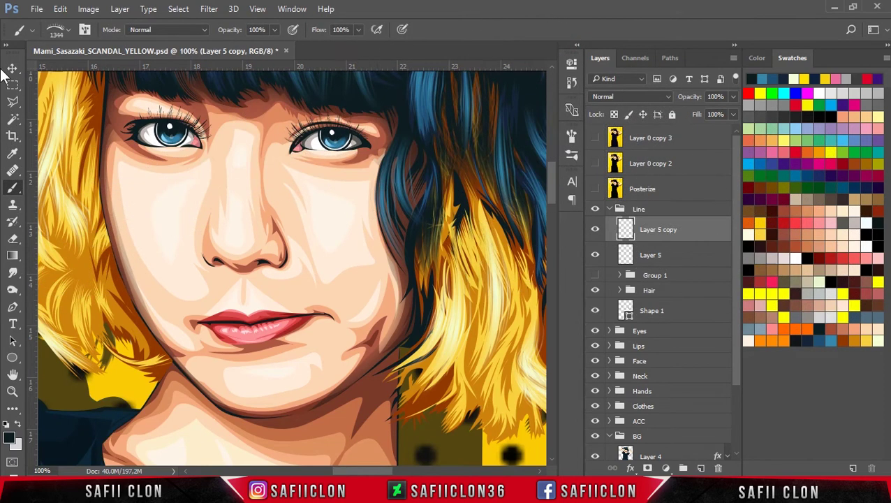
Compare the portrait with and without the two eyelash layers, then examine the whole artwork
left_click(13, 68)
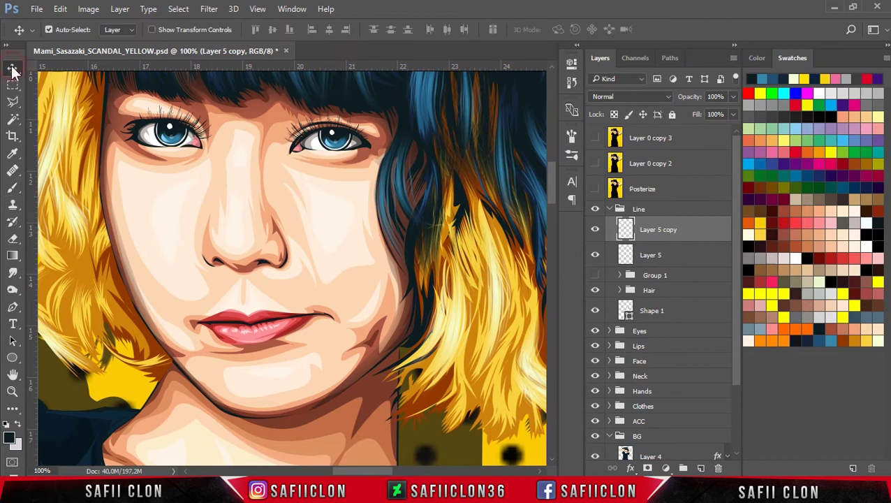
left_click(595, 255)
left_click(595, 230)
key("ctrl+minus")
key("ctrl+minus")
key("ctrl+minus")
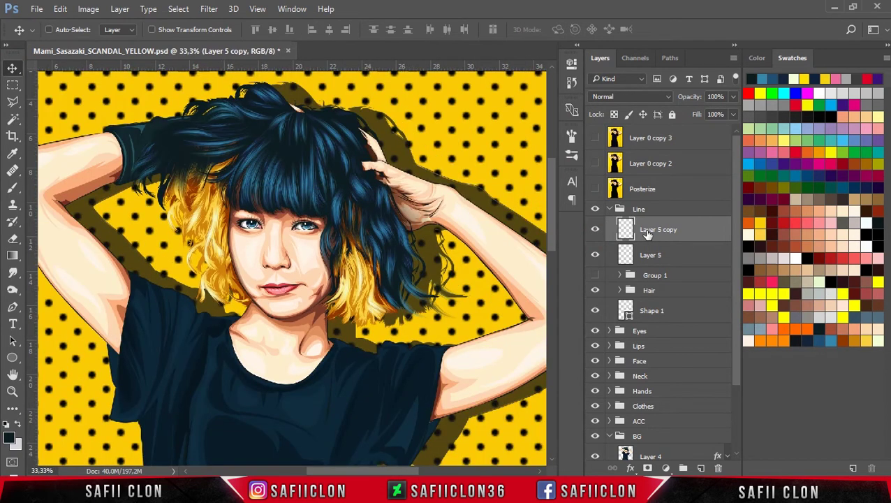
key("ctrl+minus")
key("ctrl+minus")
key("ctrl+minus")
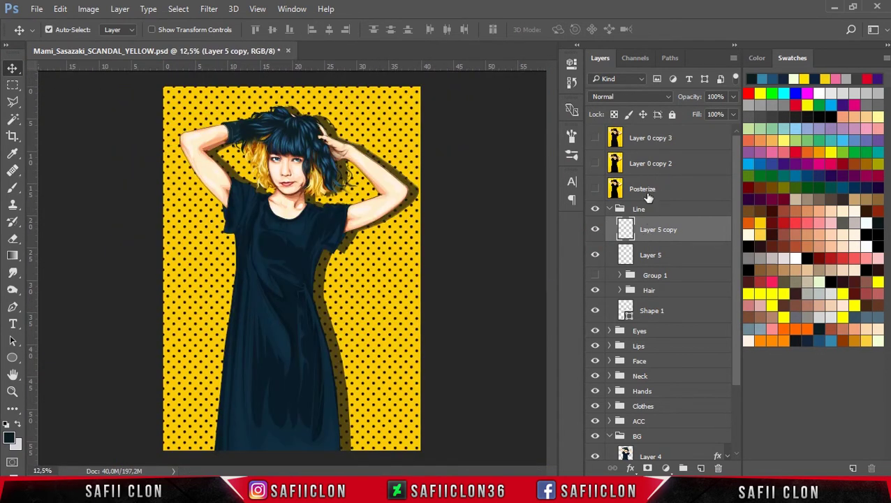
Collapse the Line group and leave it selected in the layer stack
left_click(611, 211)
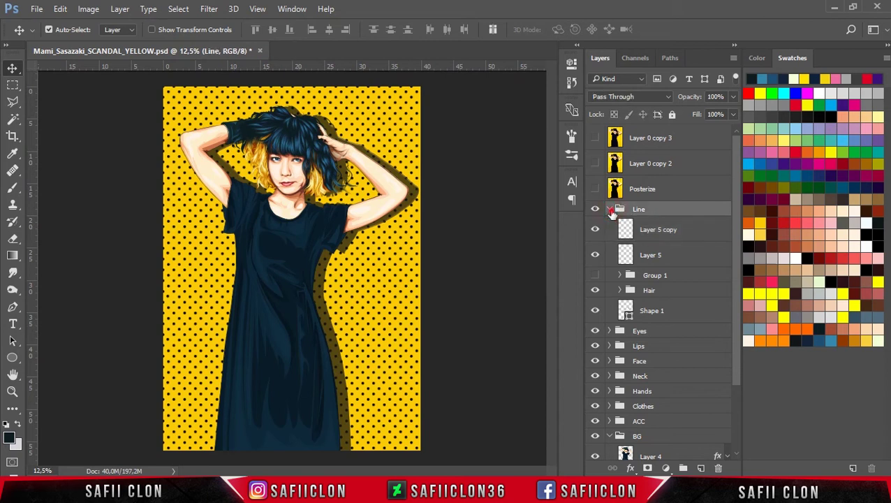
left_click(609, 209)
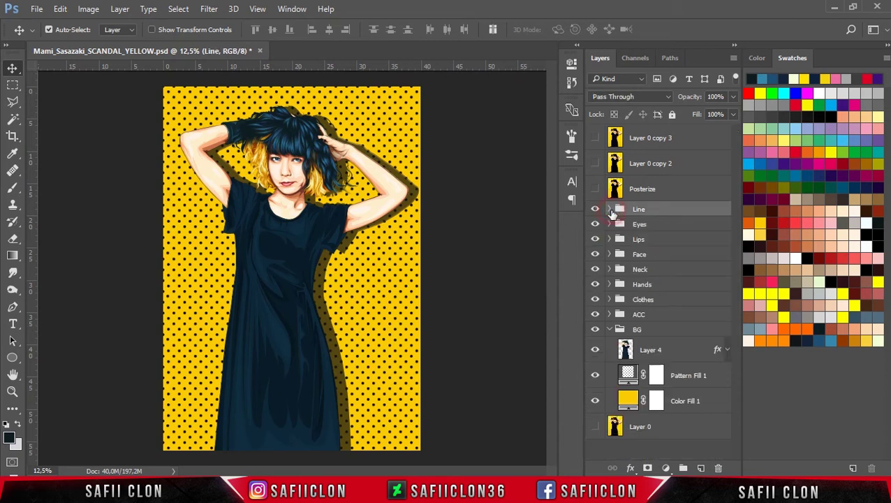
left_click(690, 353)
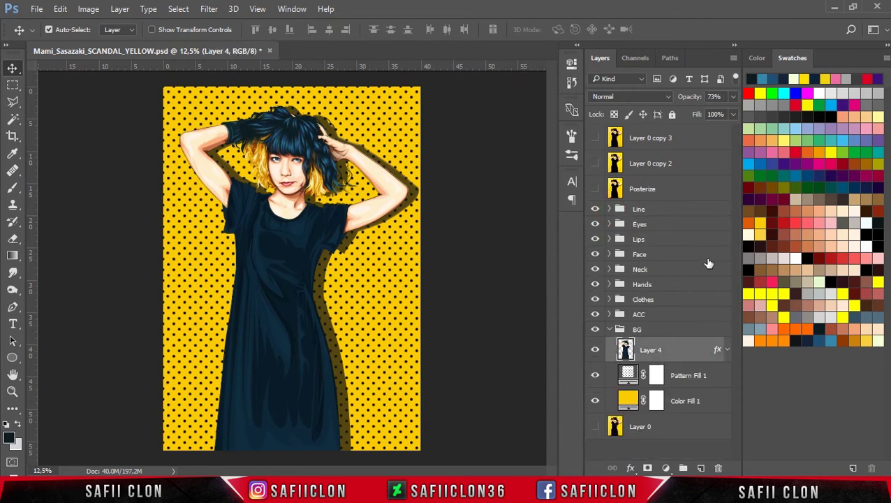
left_click(656, 211)
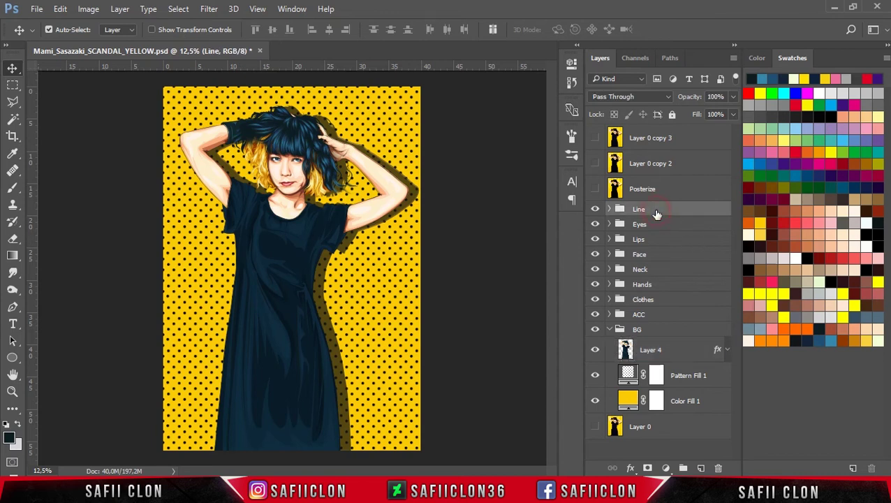
Stamp the visible figure groups into a new layer above Line with the BG group hidden, and show BG again
left_click(595, 330)
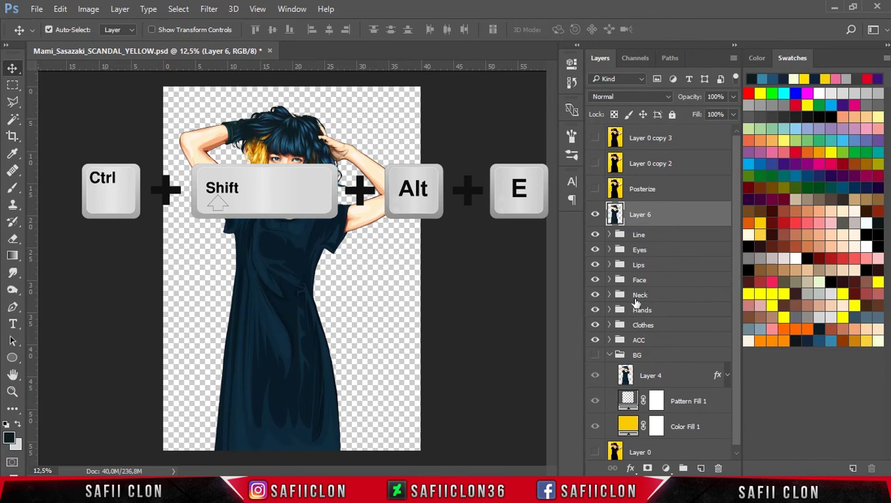
left_click(596, 356)
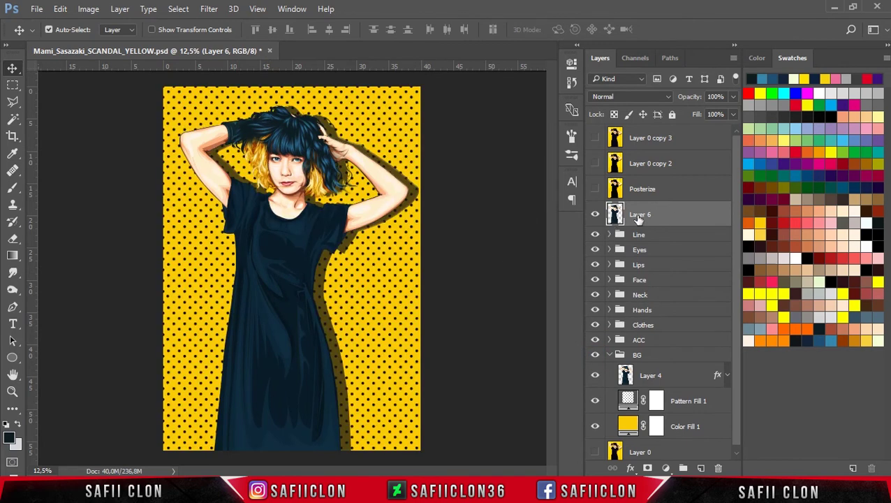
Exclude the G channel in the blending options of the stamped layer, Layer 6
double_click(691, 218)
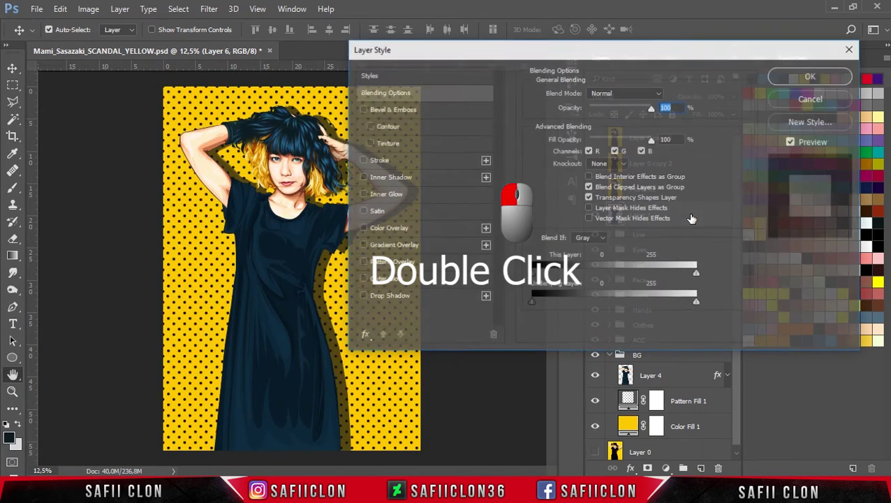
left_click(614, 151)
left_click(799, 76)
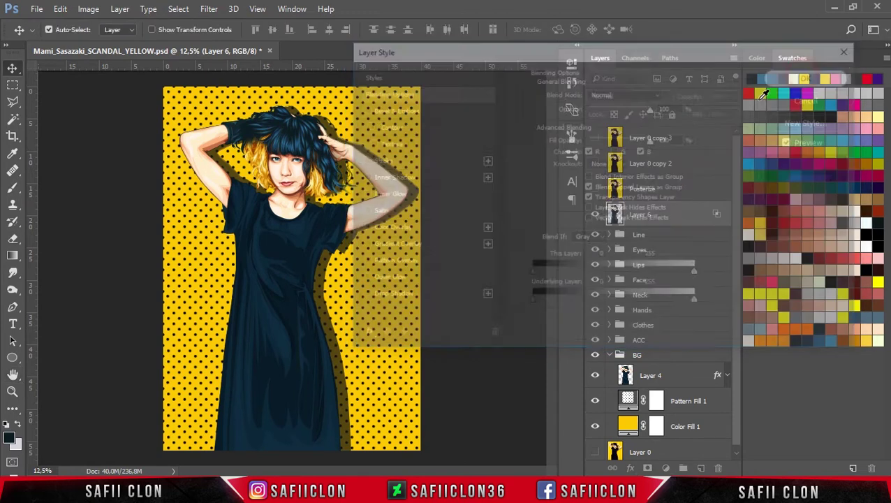
Nudge Layer 6 slightly sideways to create green and magenta fringes along the figure's edges, and inspect the effect
key("ctrl+plus")
key("ctrl+plus")
key("ctrl+plus")
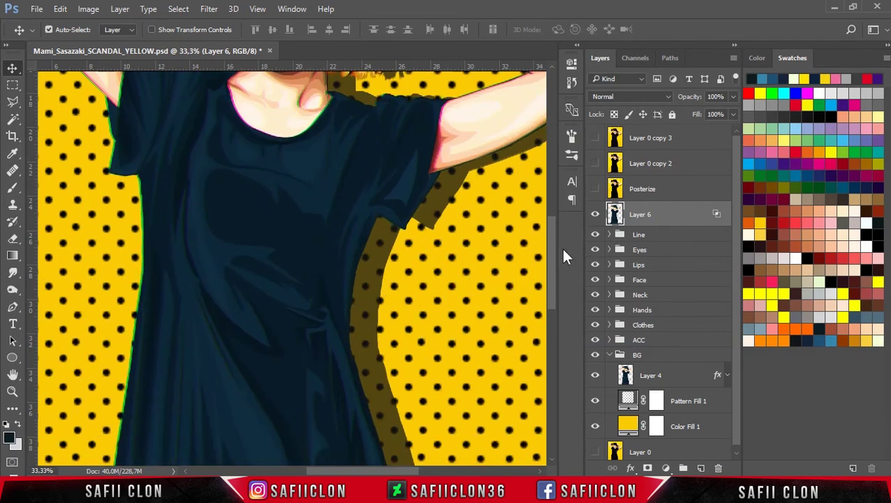
left_click_drag(554, 244, 554, 189)
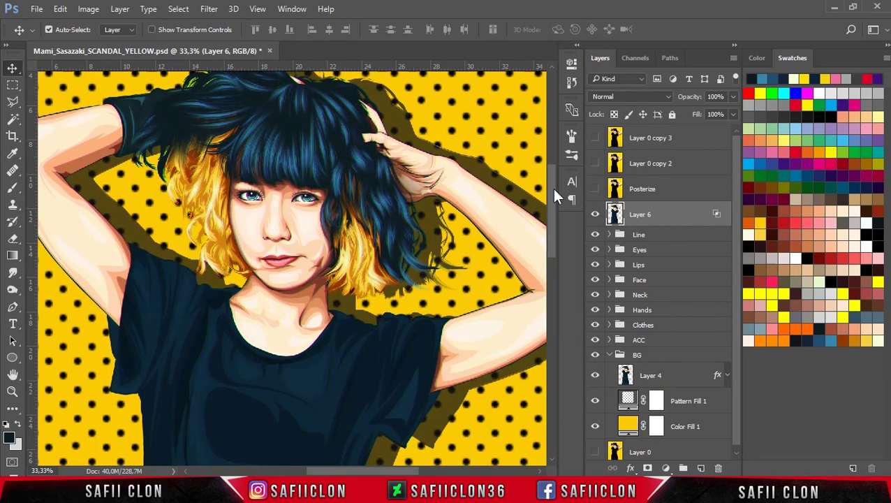
key("ctrl+minus")
key("ctrl+minus")
key("ctrl+minus")
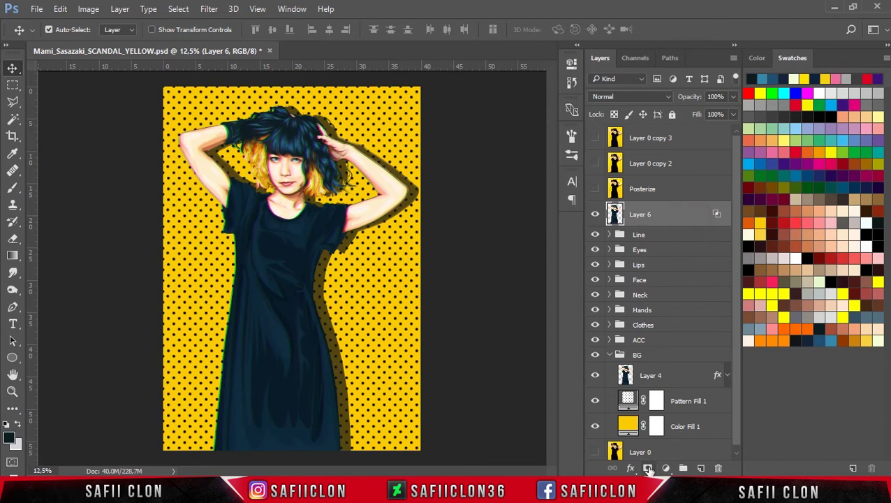
Add a layer mask to Layer 6 and choose a soft round brush with 0% hardness for painting on it
left_click(648, 469)
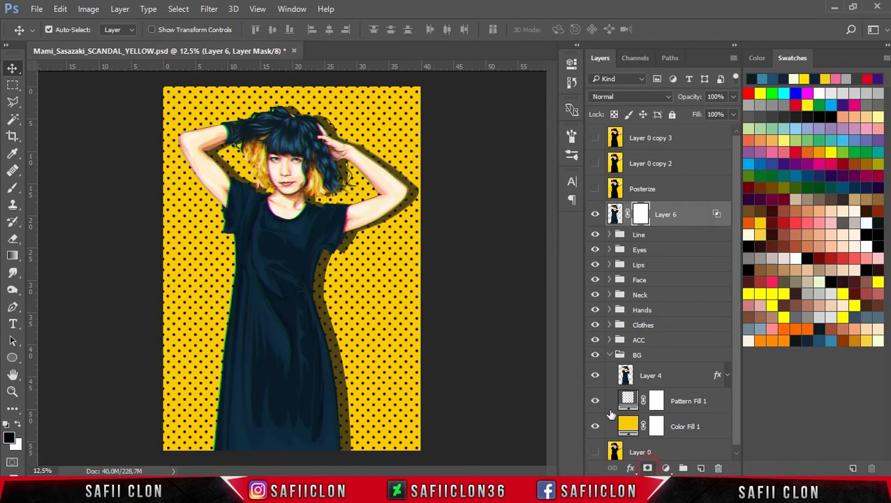
left_click(12, 189)
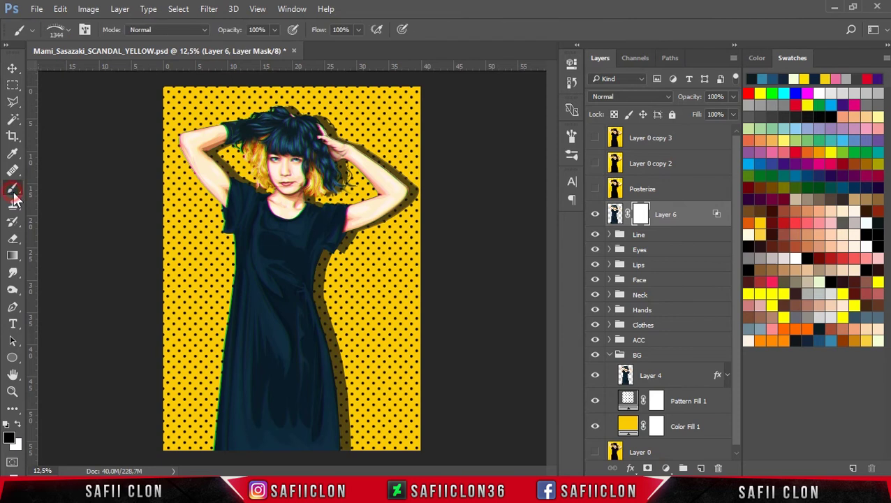
left_click(68, 31)
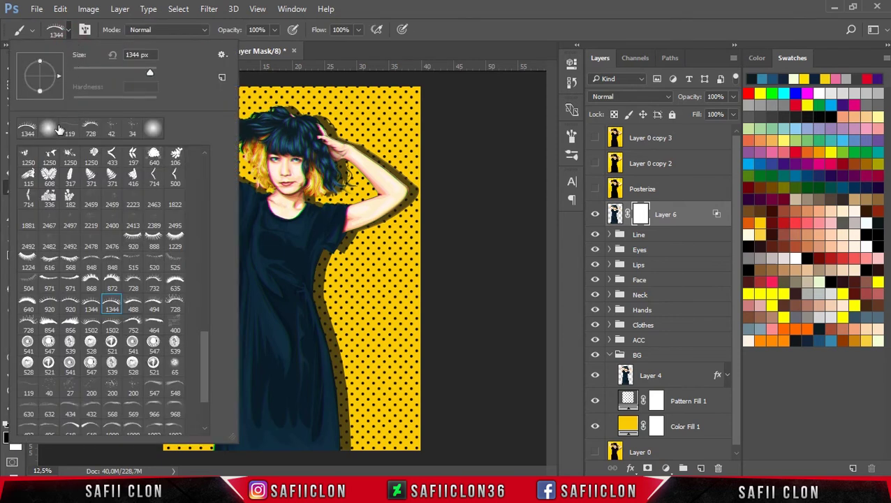
left_click(203, 213)
left_click(205, 153)
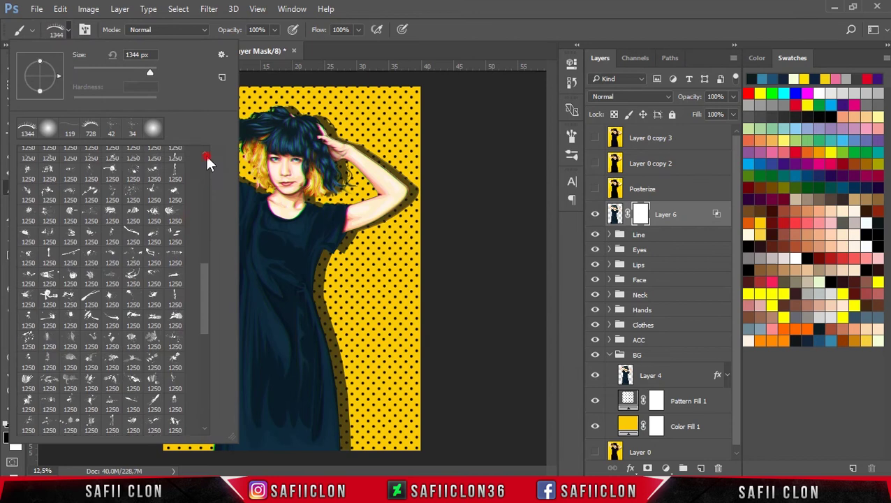
left_click(201, 202)
left_click_drag(201, 211, 204, 172)
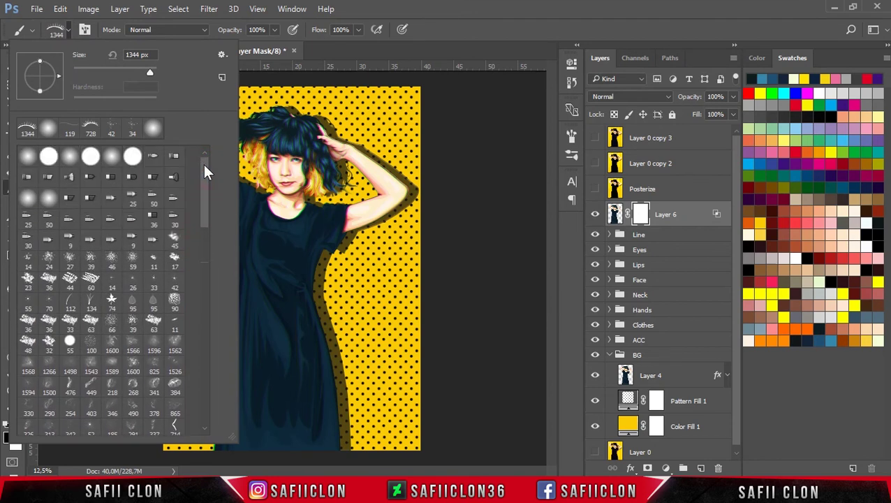
left_click(113, 158)
left_click(48, 158)
left_click(27, 157)
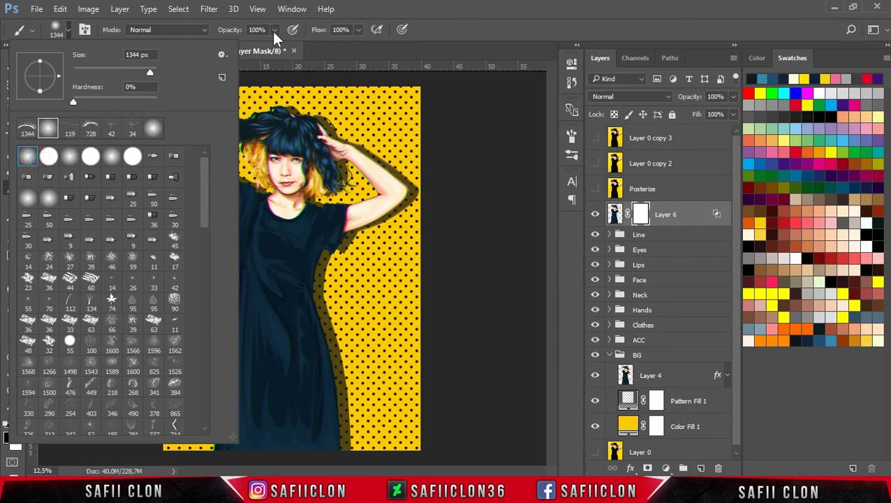
left_click(69, 31)
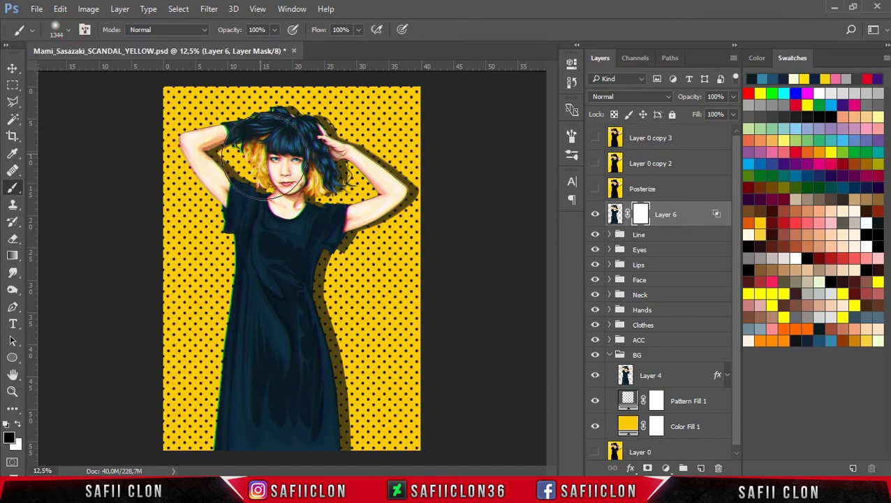
Paint black on the Layer 6 mask over the face, hair and inner dress with the brush reduced to 900 px
key("bracketleft")
key("bracketleft")
key("bracketleft")
key("bracketleft")
key("bracketleft")
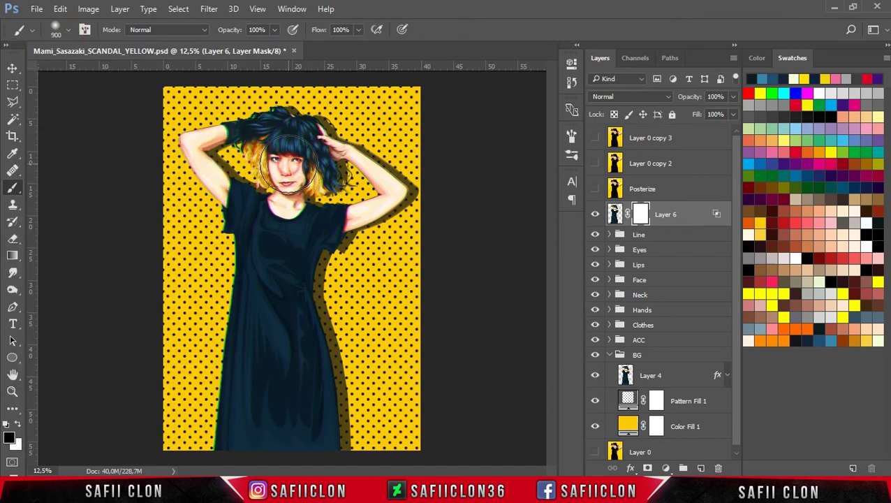
mouse_move(288, 166)
left_mouse_down()
mouse_move(308, 187)
mouse_move(290, 134)
mouse_move(289, 152)
mouse_move(280, 134)
mouse_move(275, 149)
mouse_move(294, 184)
mouse_move(283, 426)
mouse_move(295, 417)
mouse_move(281, 444)
mouse_move(274, 383)
mouse_move(284, 185)
mouse_move(312, 182)
mouse_move(266, 171)
mouse_move(268, 150)
left_mouse_up()
Refine the Layer 6 mask over the inner areas of both arms, reducing the brush to 200 and 125 px
key("bracketleft")
key("bracketleft")
key("bracketleft")
key("bracketleft")
key("bracketleft")
key("bracketleft")
key("bracketleft")
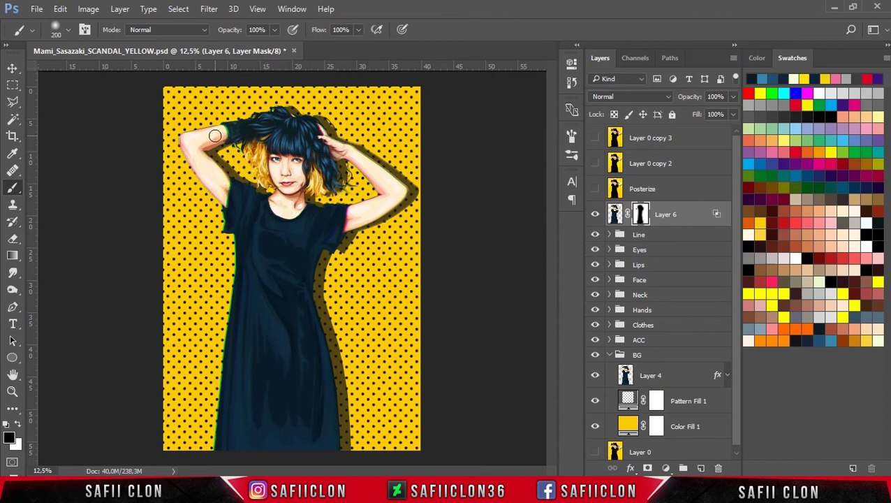
scroll(199, 161, "up", 2)
key("bracketleft")
key("bracketleft")
key("bracketleft")
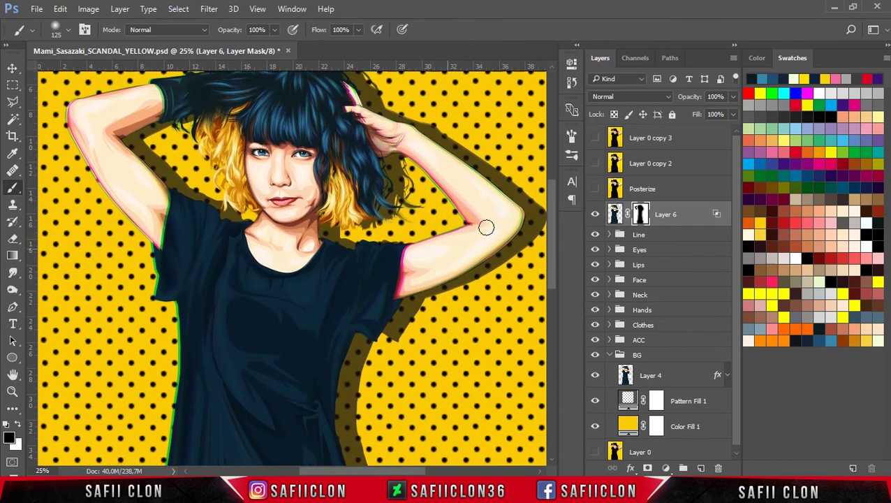
Duplicate Layer 6 with its mask, keeping the name Layer 6 copy, and shift the copy slightly sideways
left_click(696, 214)
right_click(697, 210)
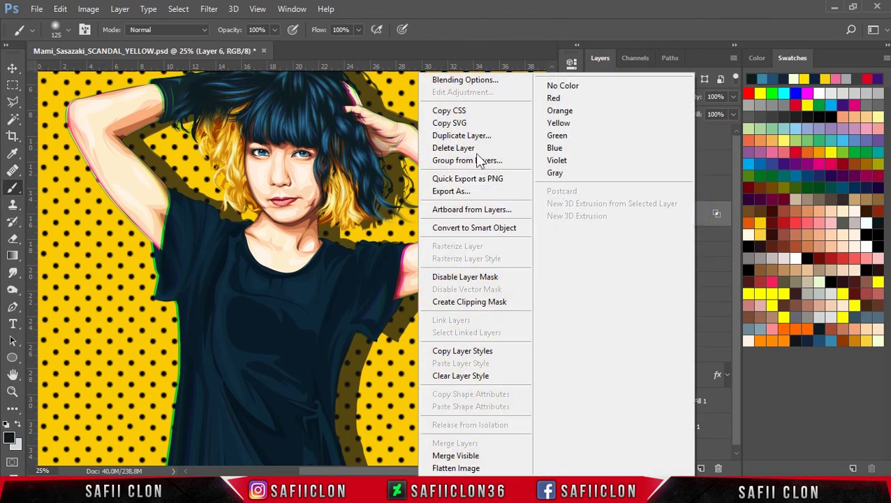
left_click(462, 135)
left_click(563, 143)
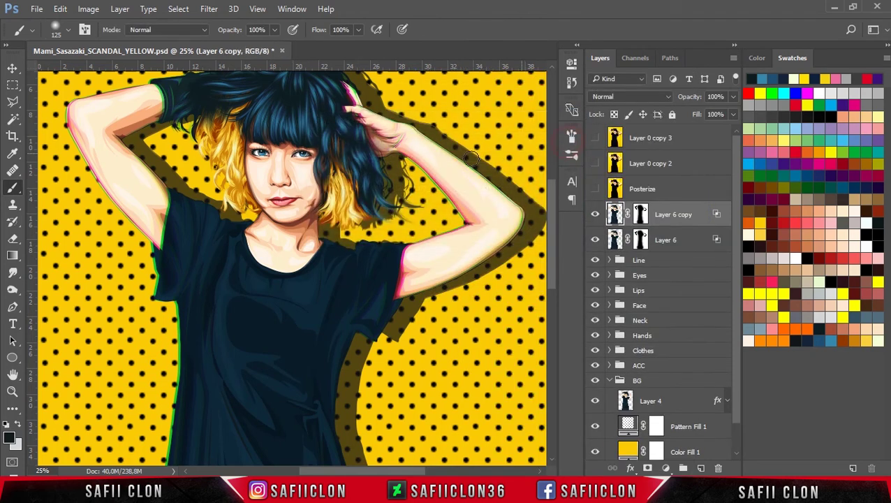
key("ctrl+t")
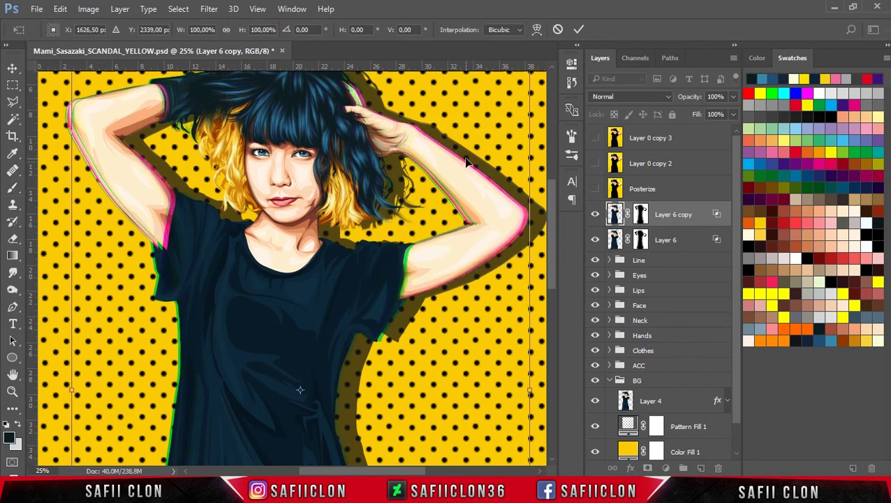
key("Return")
key("b")
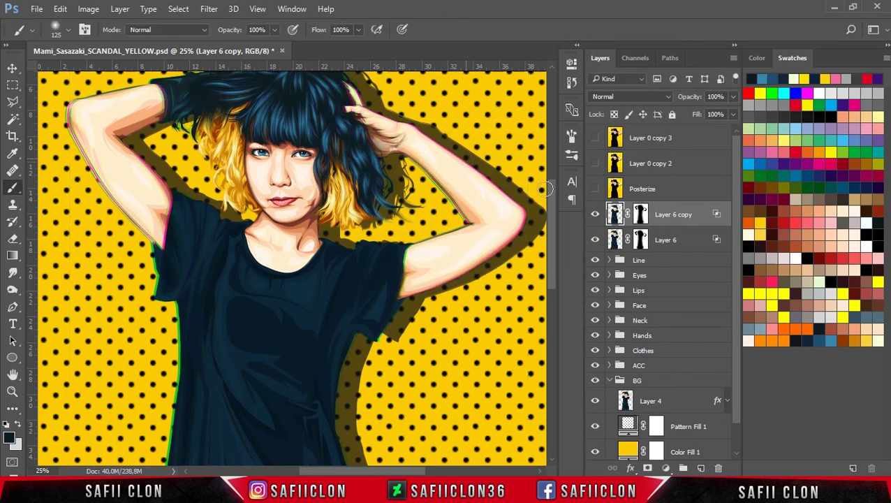
Set Layer 6 copy to blend only in the R and G channels, excluding B, and review the whole artwork
double_click(718, 215)
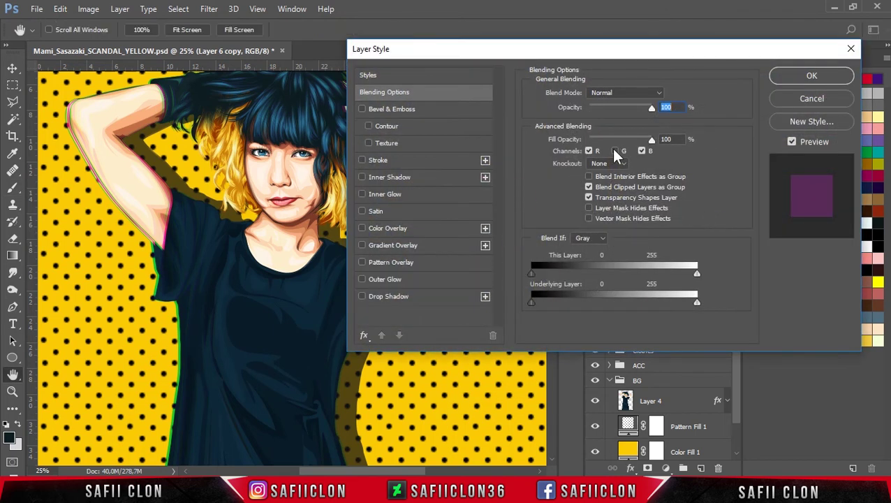
left_click(614, 151)
left_click(642, 151)
left_click(592, 151)
left_click(593, 151)
left_click(642, 152)
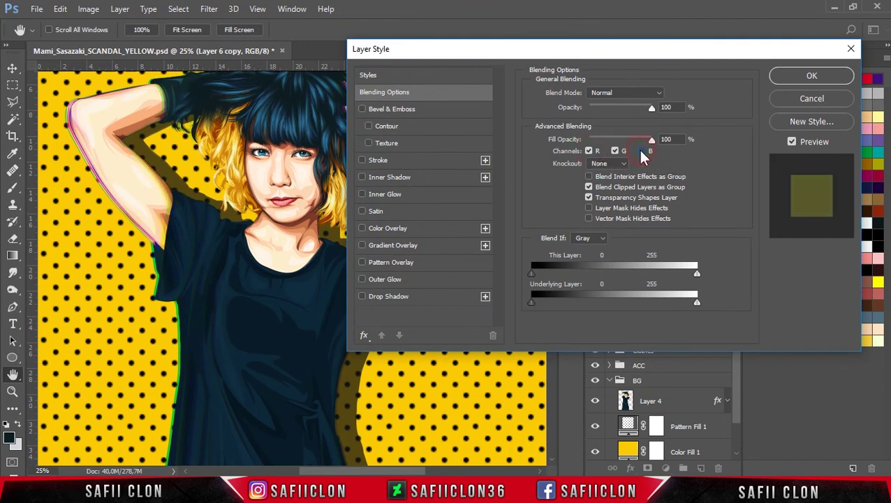
left_click(811, 77)
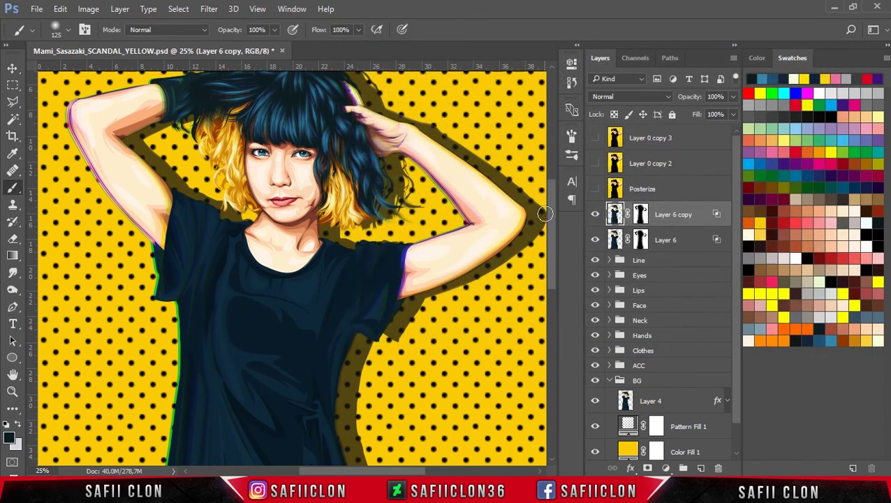
left_click_drag(552, 213, 551, 192)
key("ctrl+minus")
key("ctrl+minus")
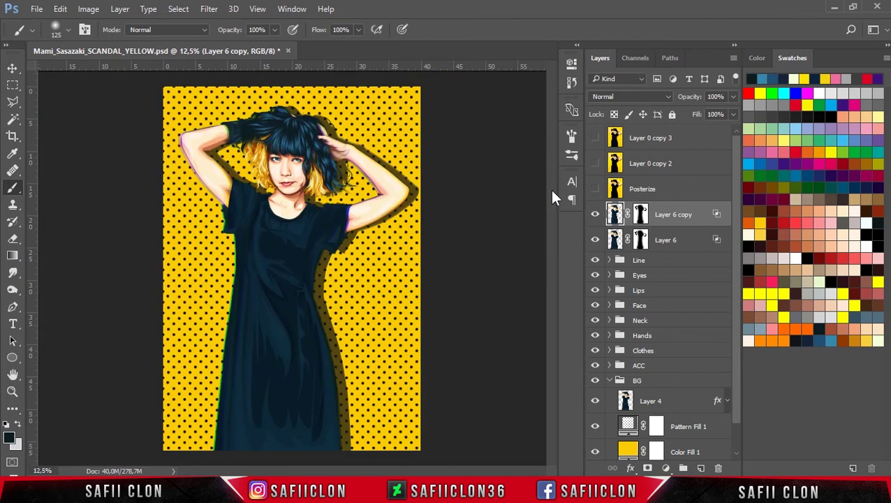
Put all layers and groups from Layer 0 copy 3 down to Layer 0 into one new group, and deselect it
left_click(695, 189)
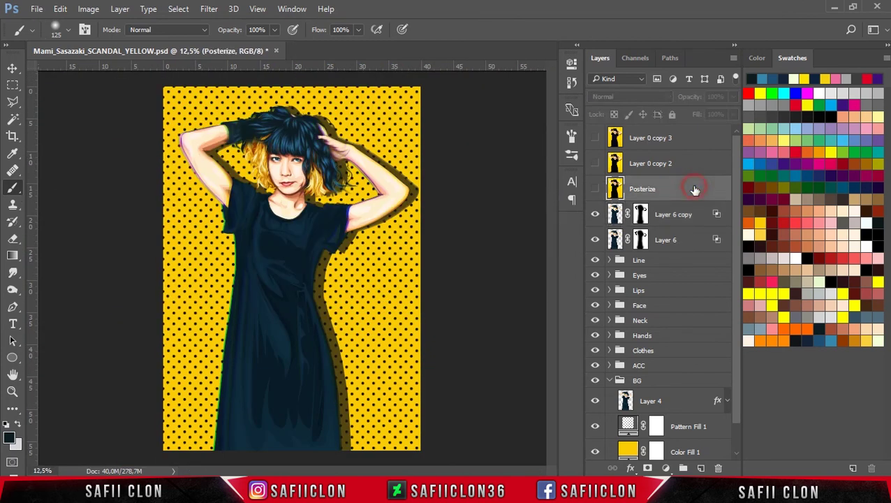
left_click(687, 251)
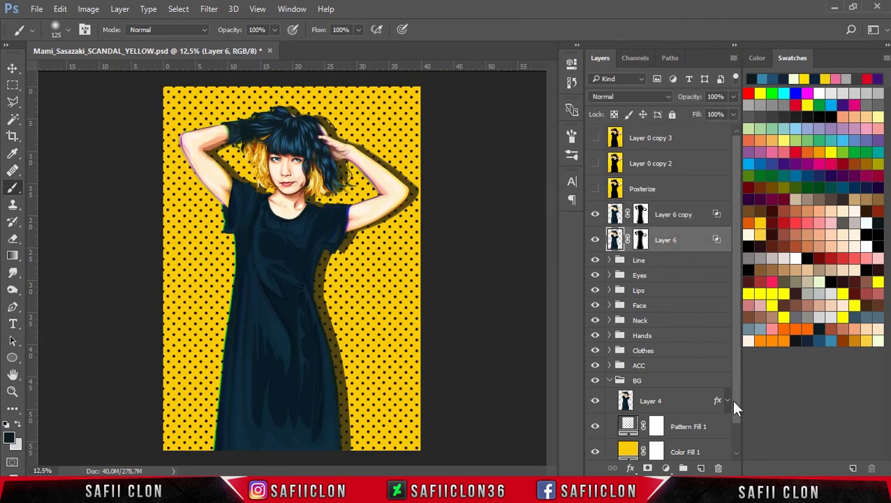
left_click_drag(734, 403, 734, 368)
left_click(720, 451)
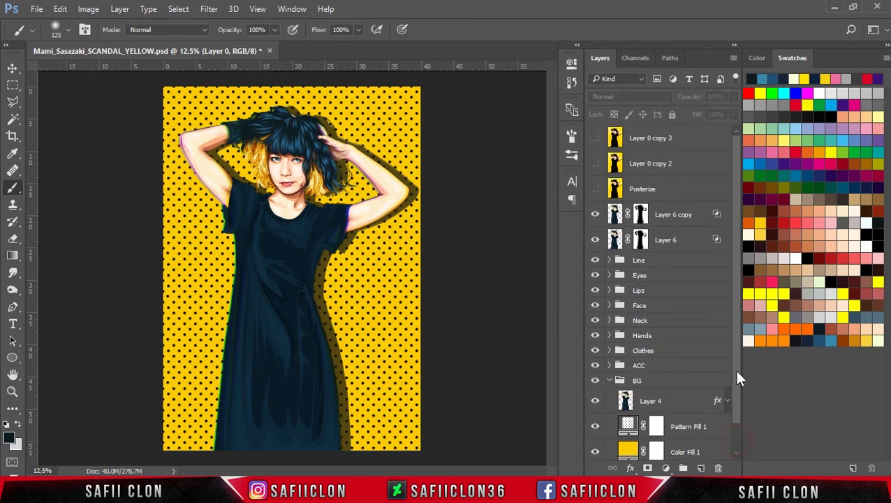
left_click(685, 142, "shift")
right_click(683, 139)
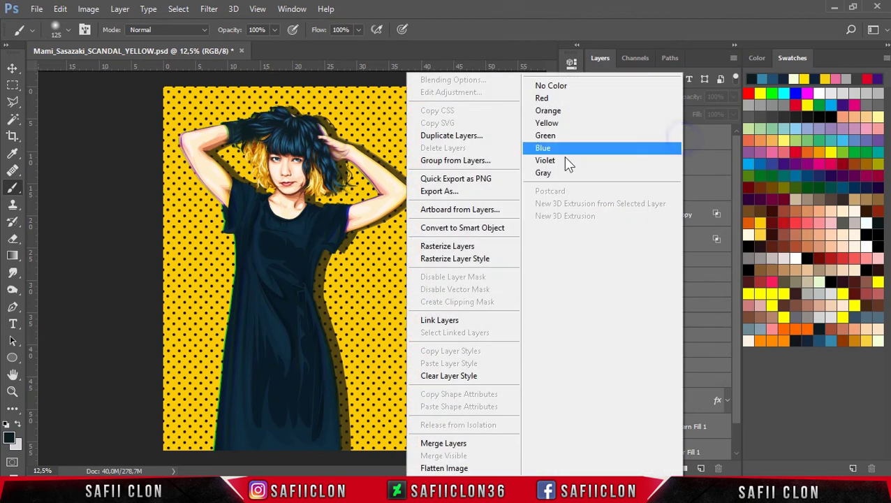
left_click(477, 163)
left_click(555, 159)
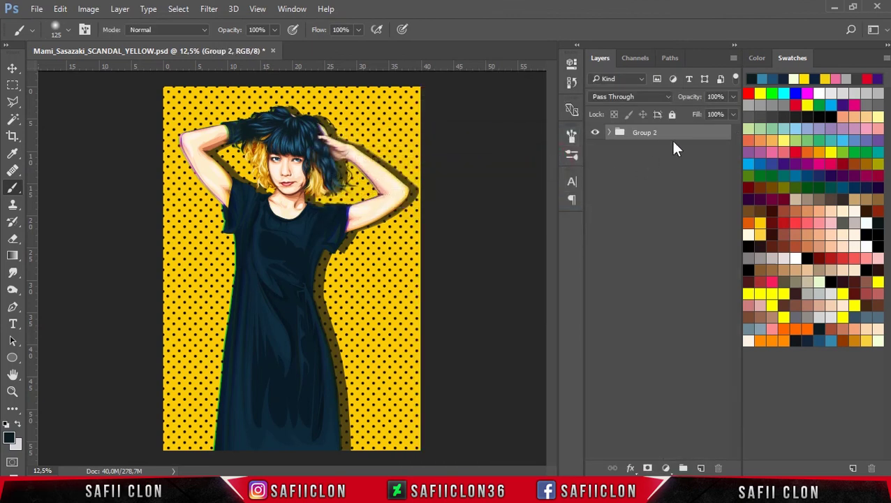
left_click(685, 175)
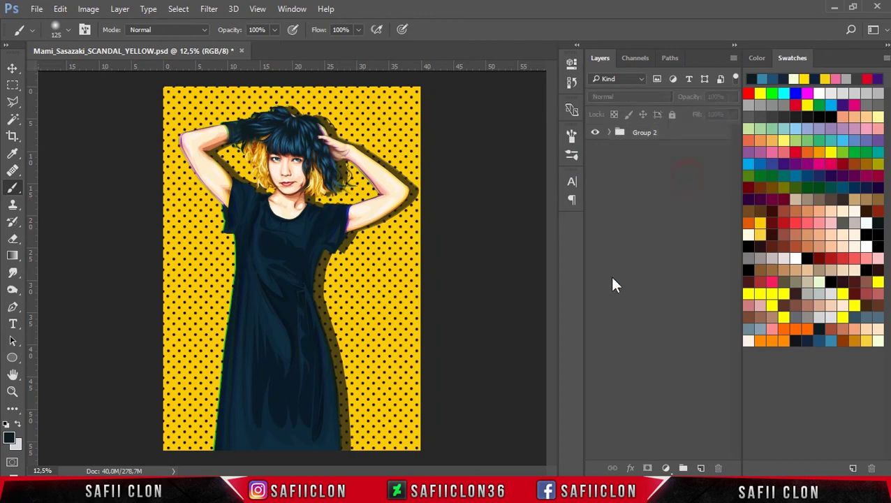